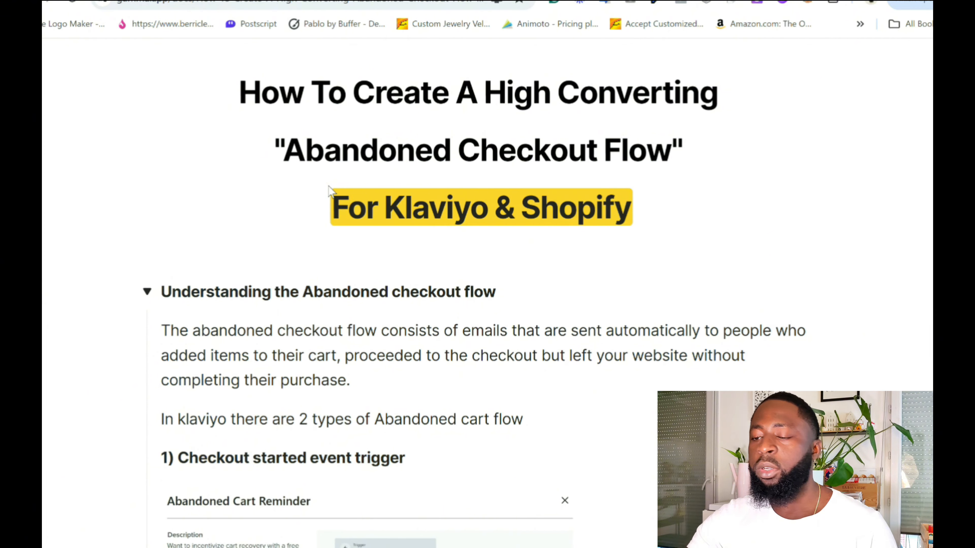
# Review the guide's sections on creating the abandoned checkout flow and on advanced trigger and conditional splits.
pyautogui.scroll(-20, 357, 234)
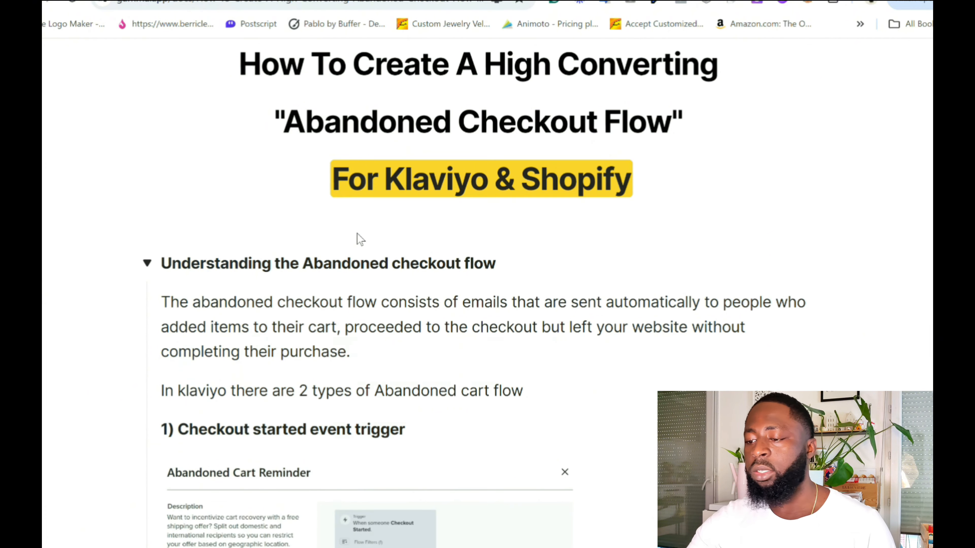
pyautogui.scroll(-6, 301, 348)
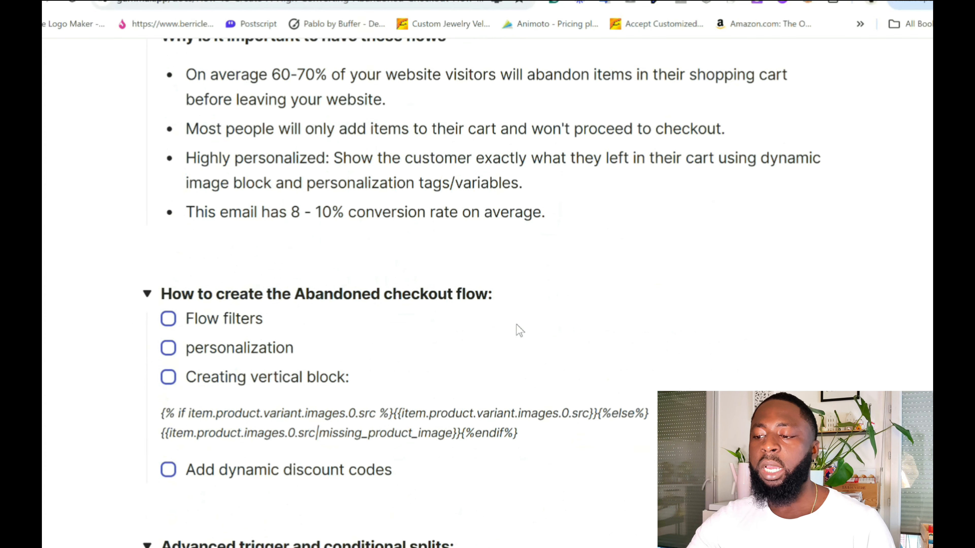
pyautogui.scroll(-5, 296, 346)
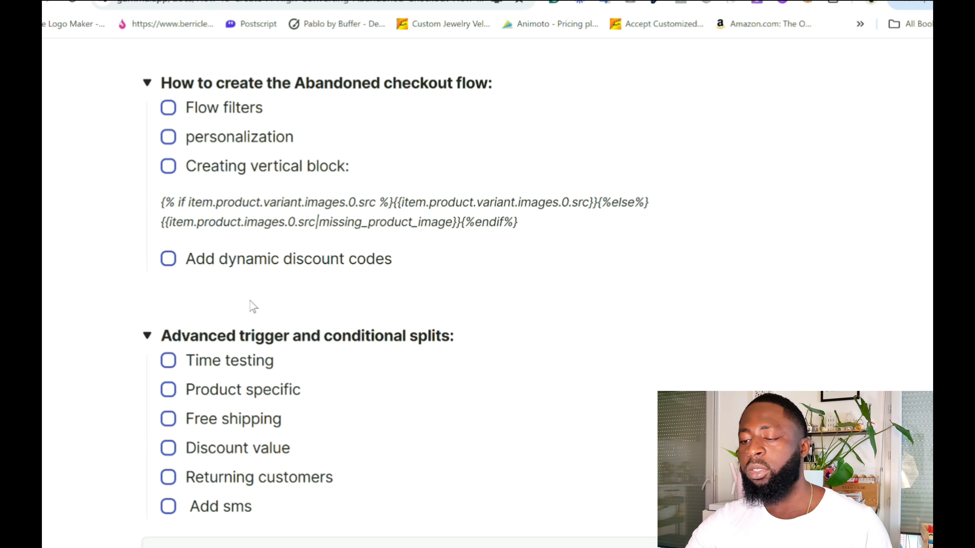
pyautogui.scroll(-2, 217, 435)
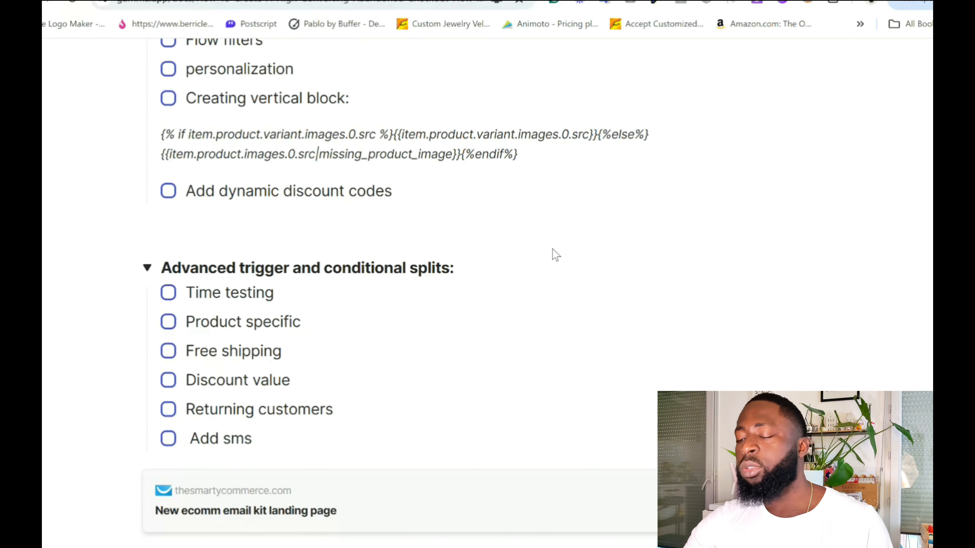
# Switch to the Profit Accelerator E-commerce Email kit page and look through its gallery of email flow cards.
pyautogui.click(299, 1)
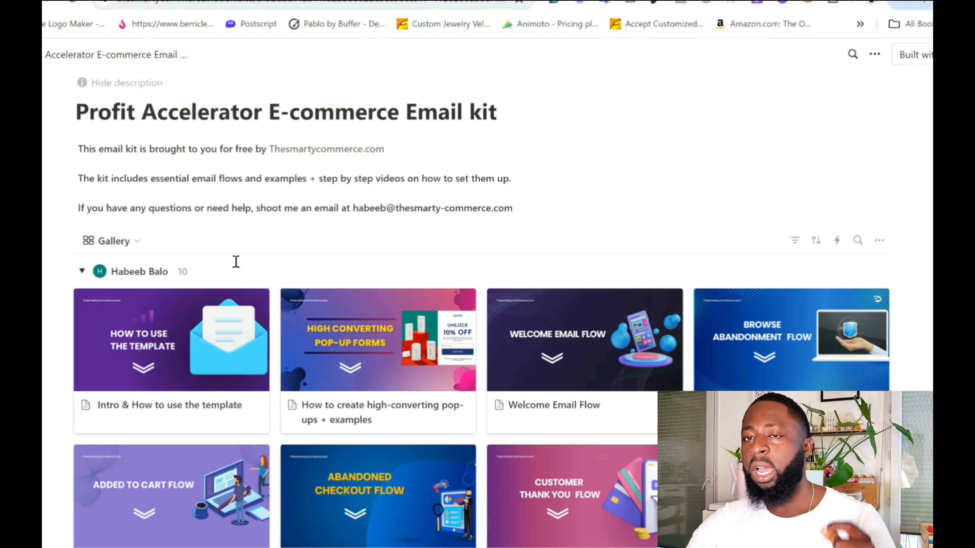
pyautogui.scroll(-2, 245, 267)
pyautogui.scroll(-2, 253, 274)
pyautogui.scroll(4, 588, 429)
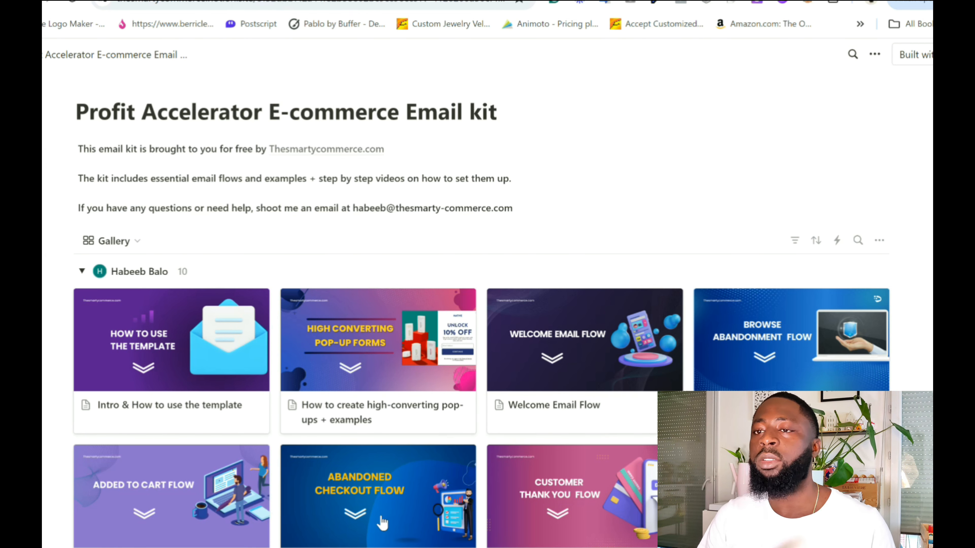
pyautogui.scroll(-2, 382, 522)
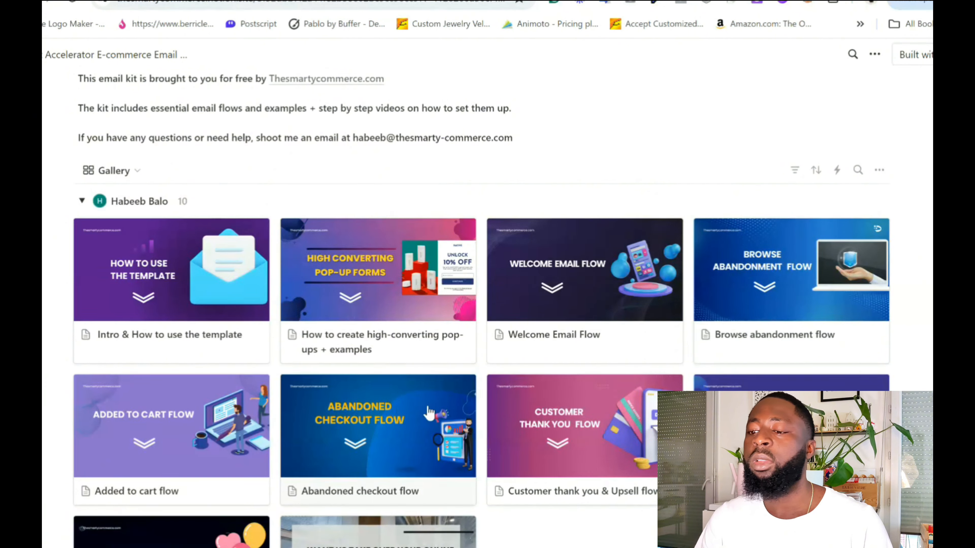
pyautogui.scroll(2, 429, 413)
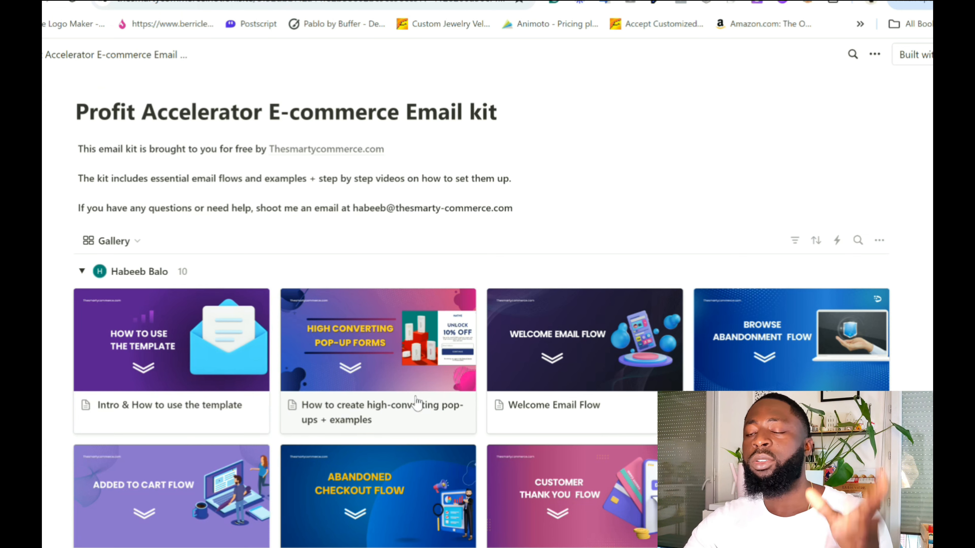
# Open the Welcome Email Flow card and read through its personalization tags and email directions.
pyautogui.click(509, 355)
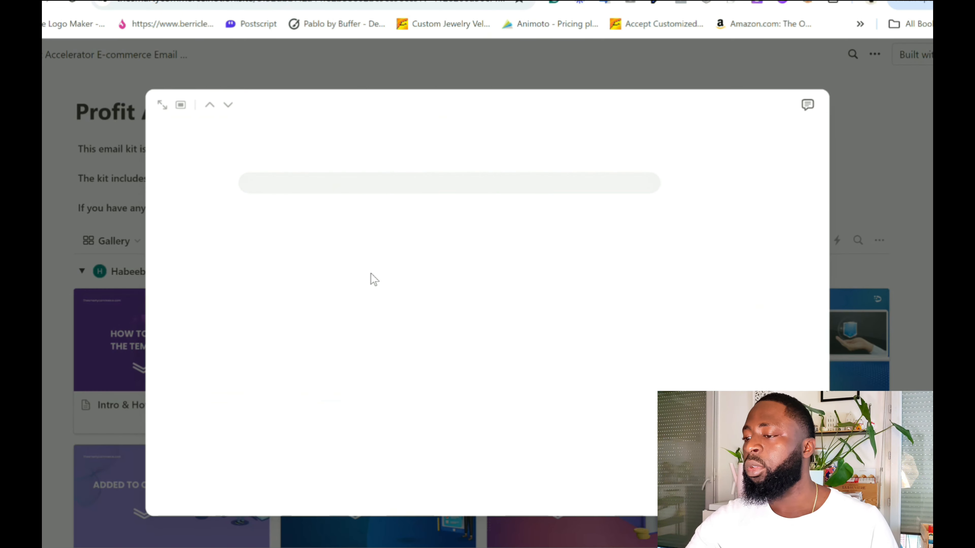
pyautogui.scroll(-15, 380, 281)
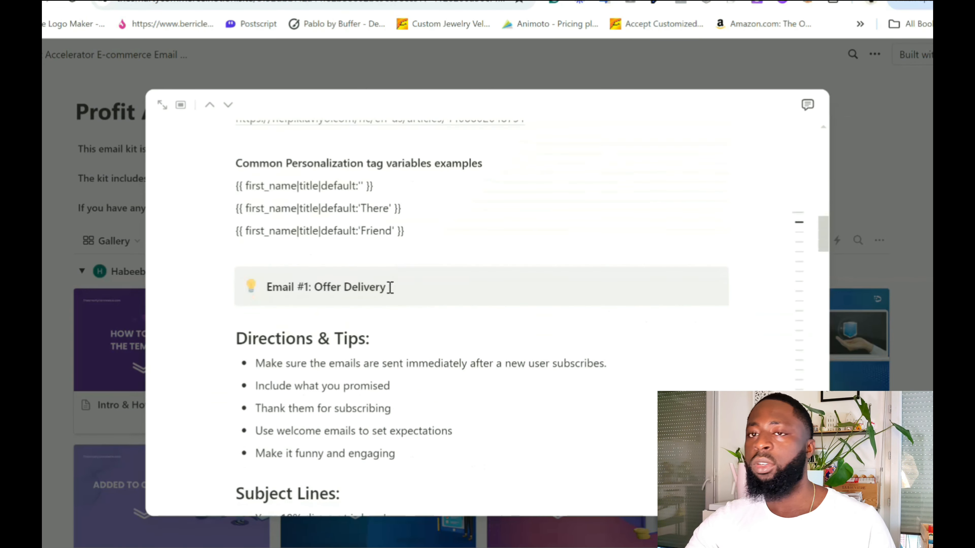
pyautogui.scroll(-10, 390, 287)
pyautogui.scroll(-15, 395, 311)
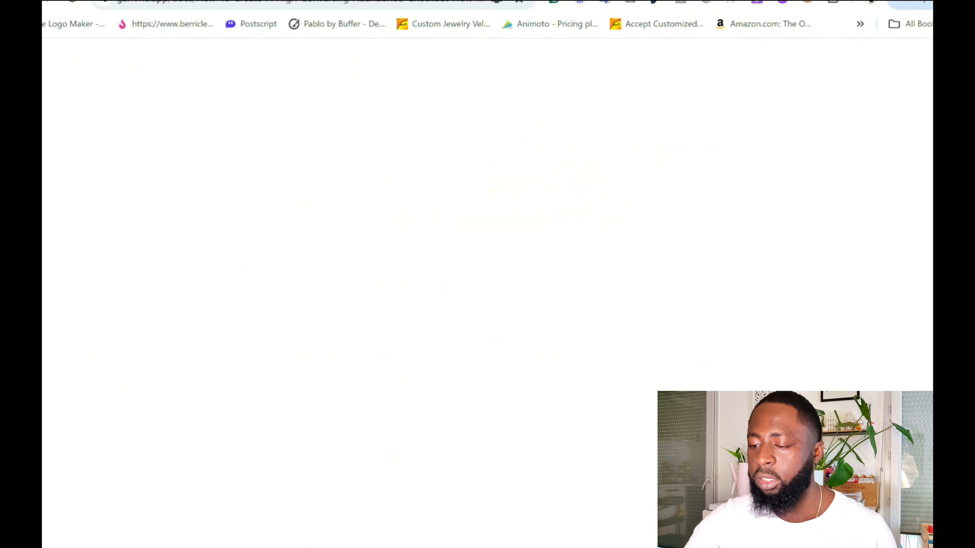
# Return to the abandoned checkout guide in Gamma and examine the enlarged flow image under the checkout started event trigger.
pyautogui.scroll(5, 386, 301)
pyautogui.scroll(8, 421, 308)
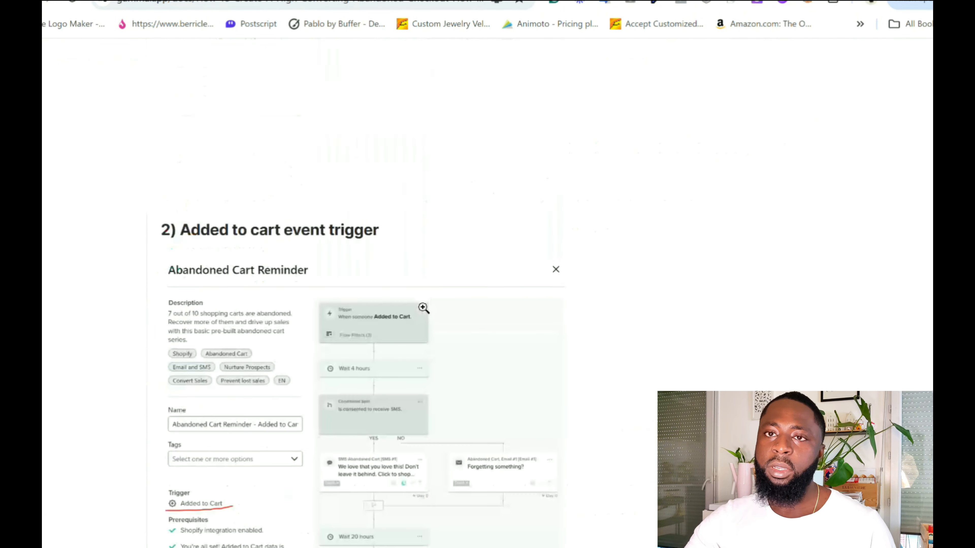
pyautogui.scroll(10, 424, 308)
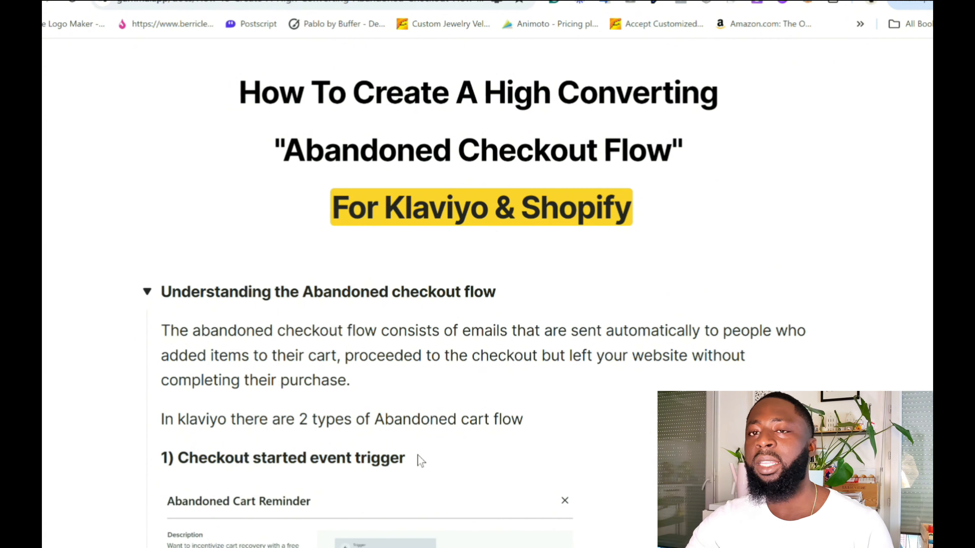
pyautogui.scroll(-8, 417, 456)
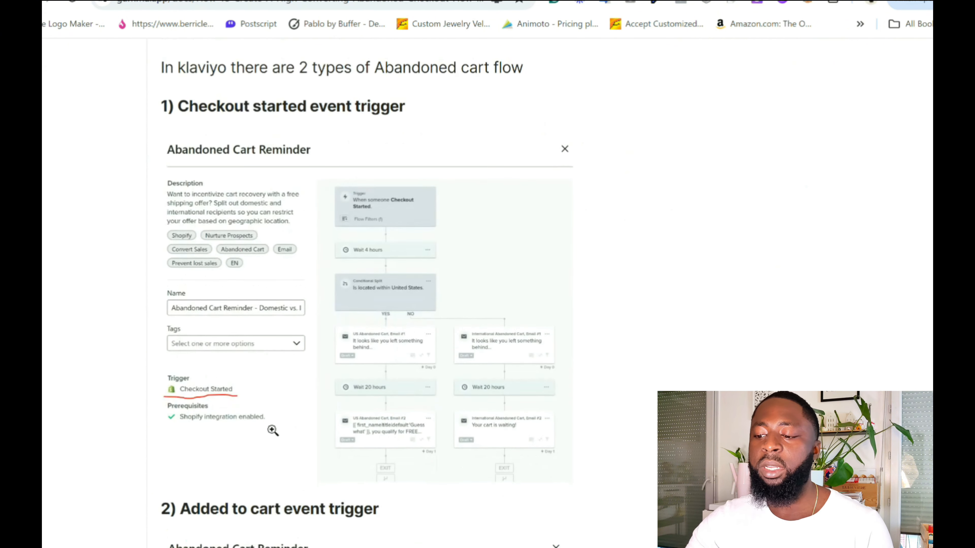
pyautogui.scroll(-5, 272, 430)
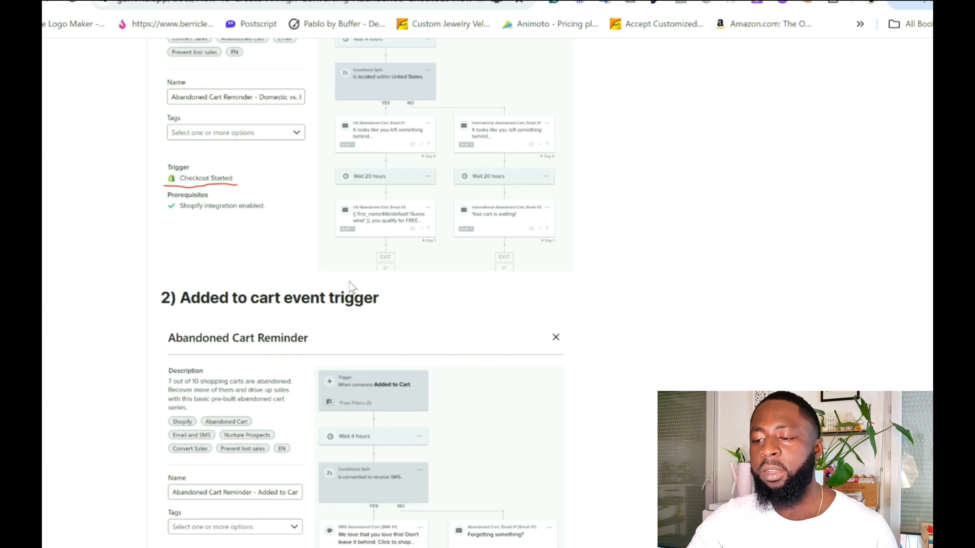
pyautogui.scroll(5, 335, 327)
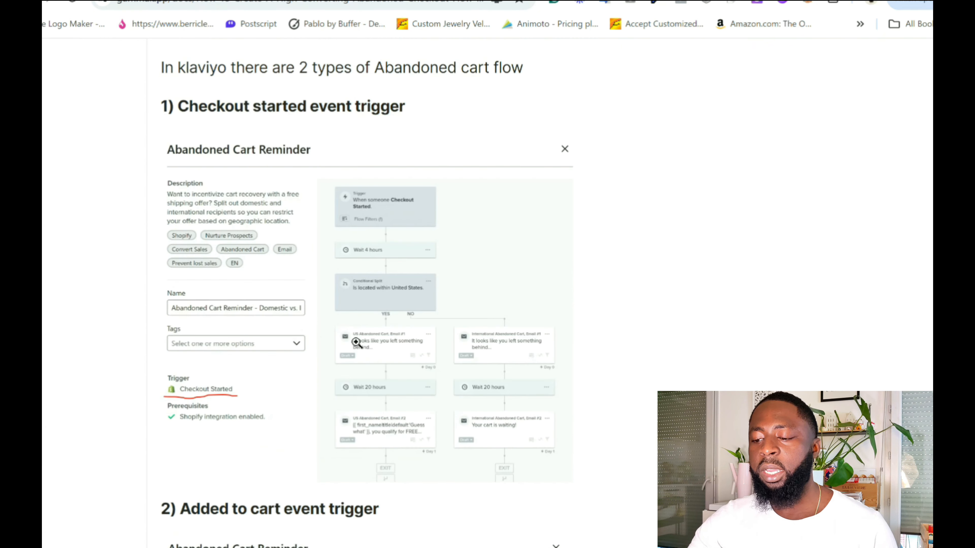
pyautogui.click(298, 371)
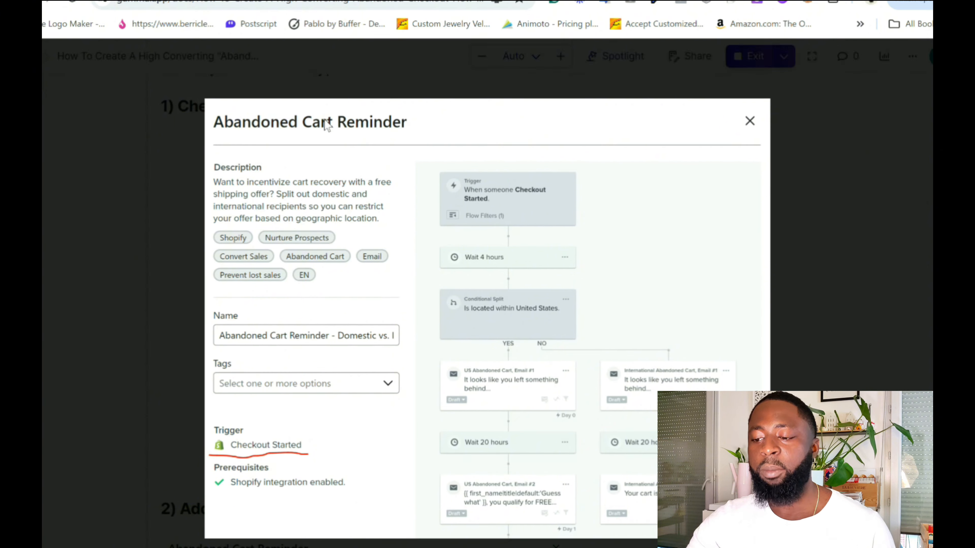
pyautogui.click(805, 165)
# Enlarge the flow image under the added to cart event trigger and examine its trigger and steps.
pyautogui.scroll(-5, 543, 304)
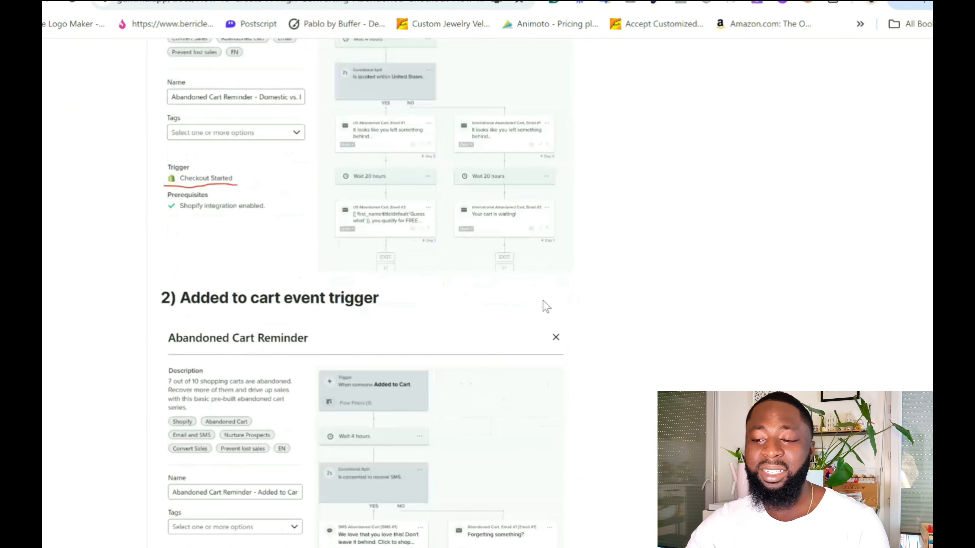
pyautogui.scroll(-3, 402, 363)
pyautogui.click(395, 372)
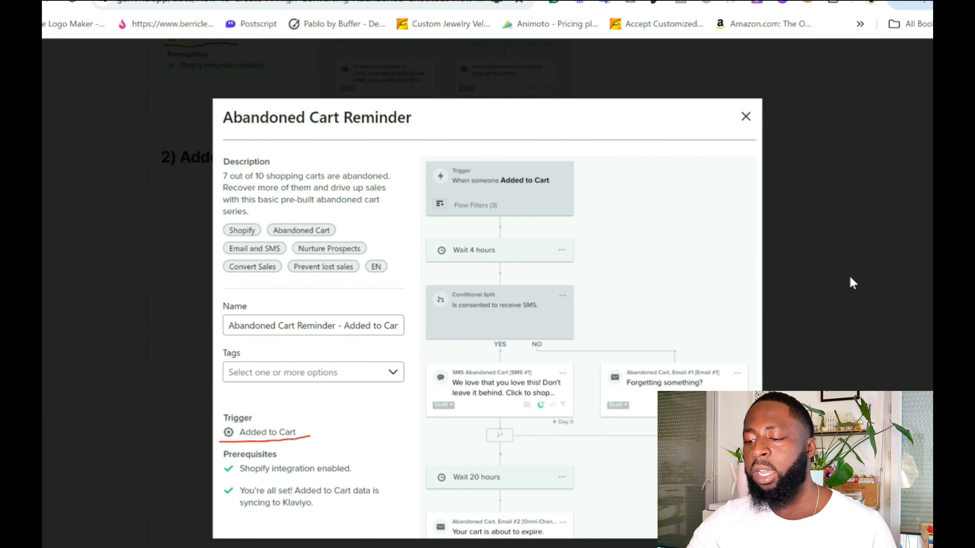
pyautogui.click(851, 283)
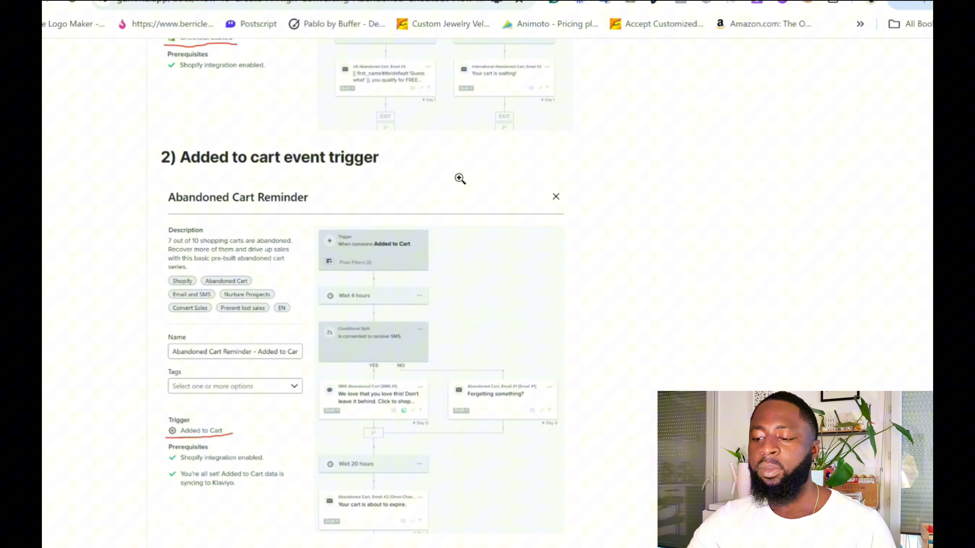
# Compare the enlarged Checkout Started flow image with the enlarged Added to Cart flow image.
pyautogui.click(455, 80)
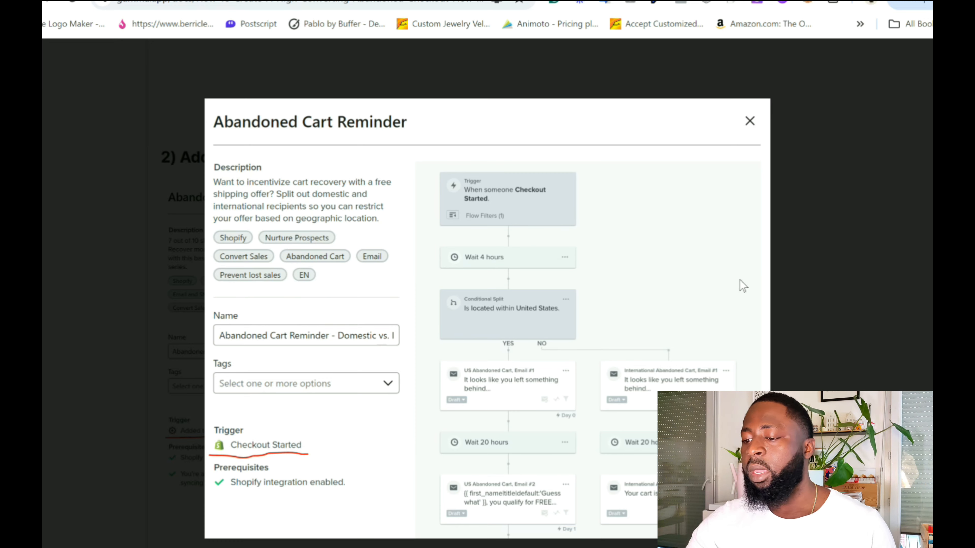
pyautogui.click(844, 308)
pyautogui.scroll(-4, 410, 445)
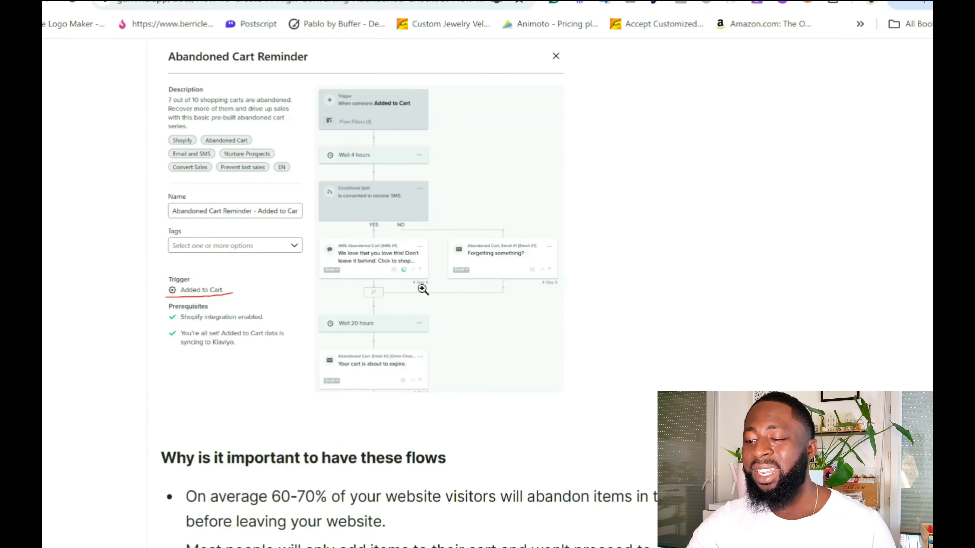
pyautogui.click(420, 285)
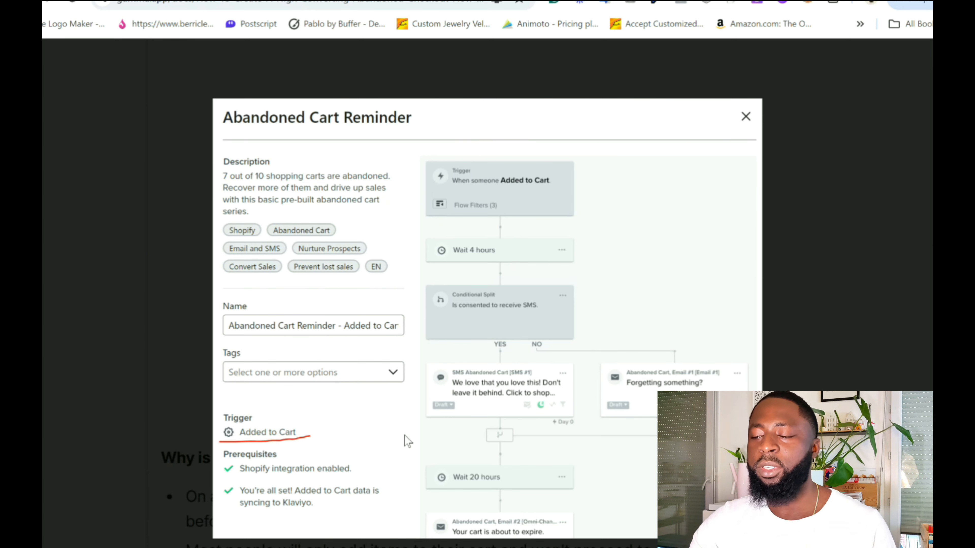
pyautogui.click(891, 275)
# Go over both trigger examples again and read the section on why it is important to have these flows.
pyautogui.scroll(5, 850, 291)
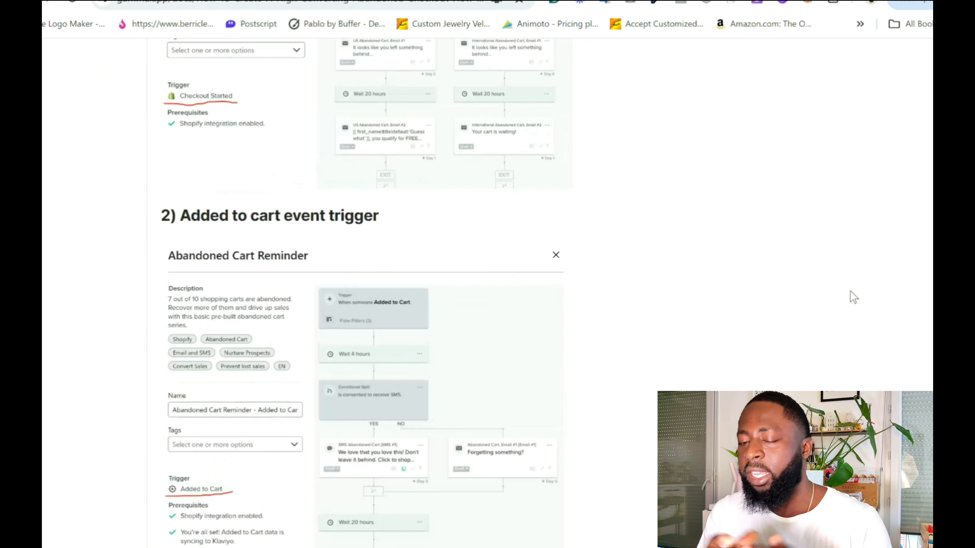
pyautogui.scroll(-2, 850, 292)
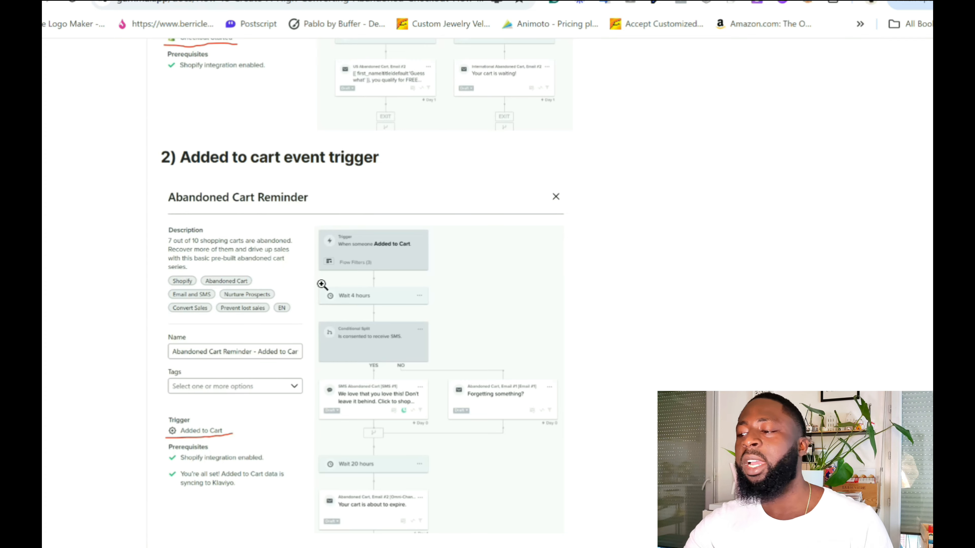
pyautogui.scroll(10, 320, 296)
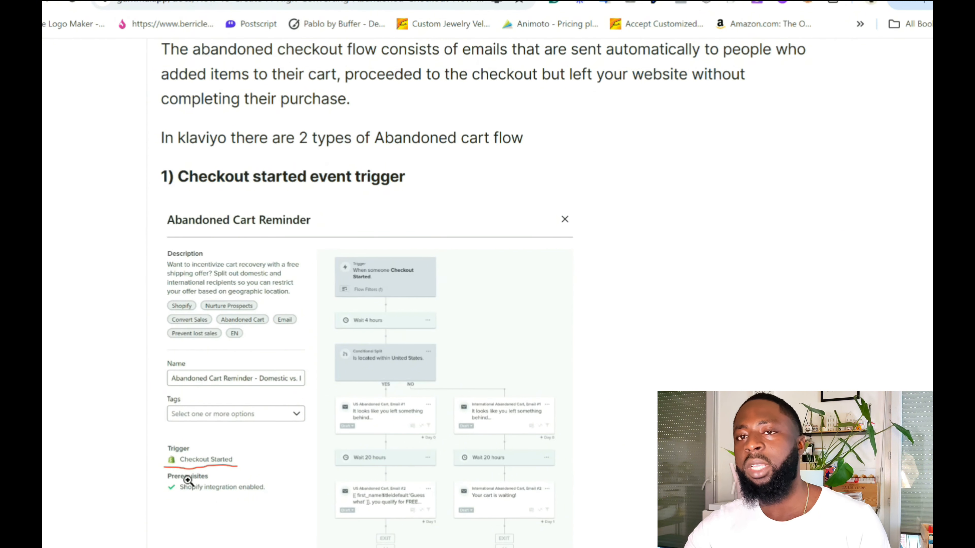
pyautogui.scroll(-6, 562, 266)
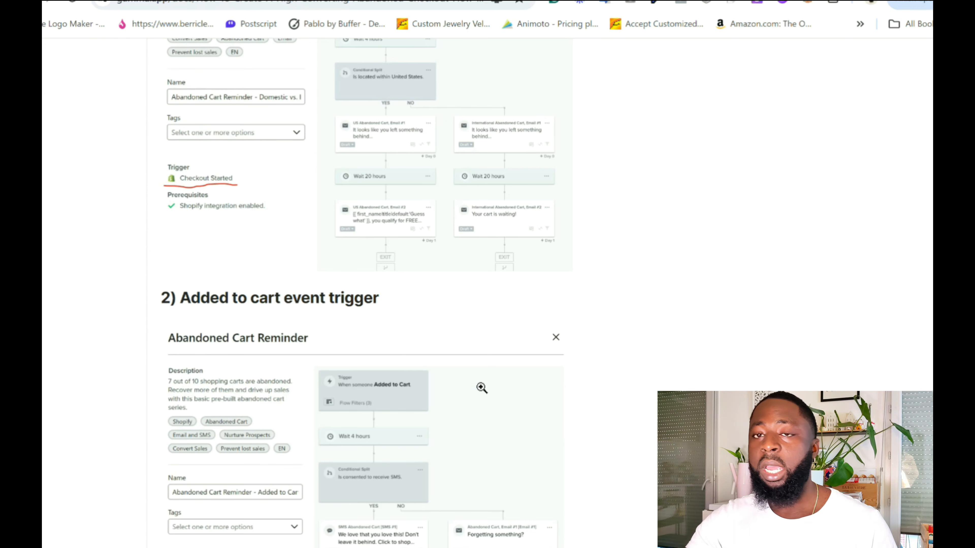
pyautogui.scroll(-6, 722, 339)
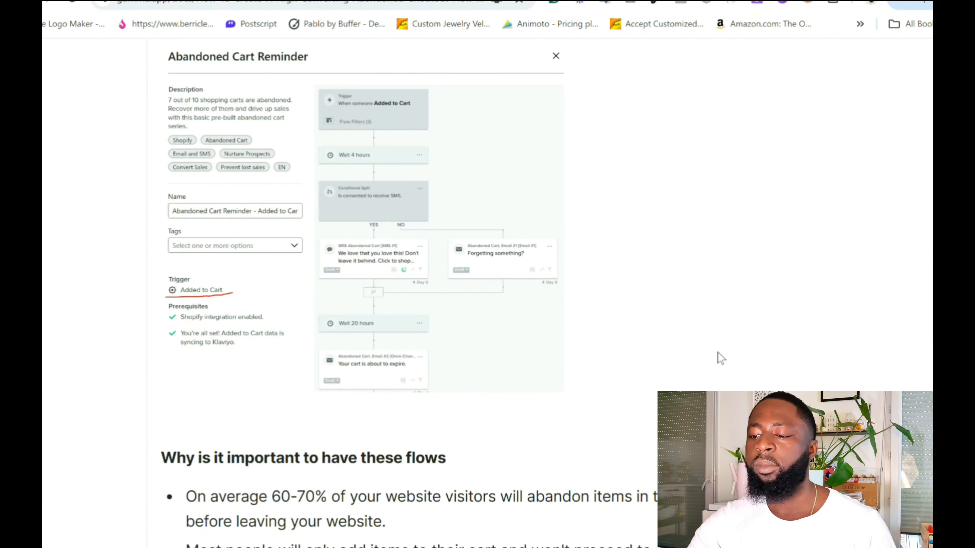
pyautogui.scroll(-5, 720, 358)
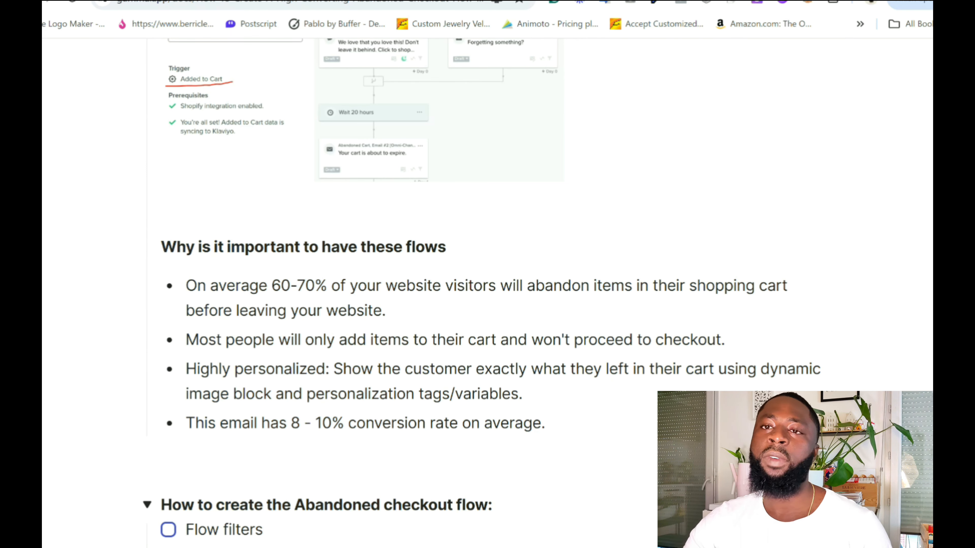
pyautogui.scroll(-2, 433, 299)
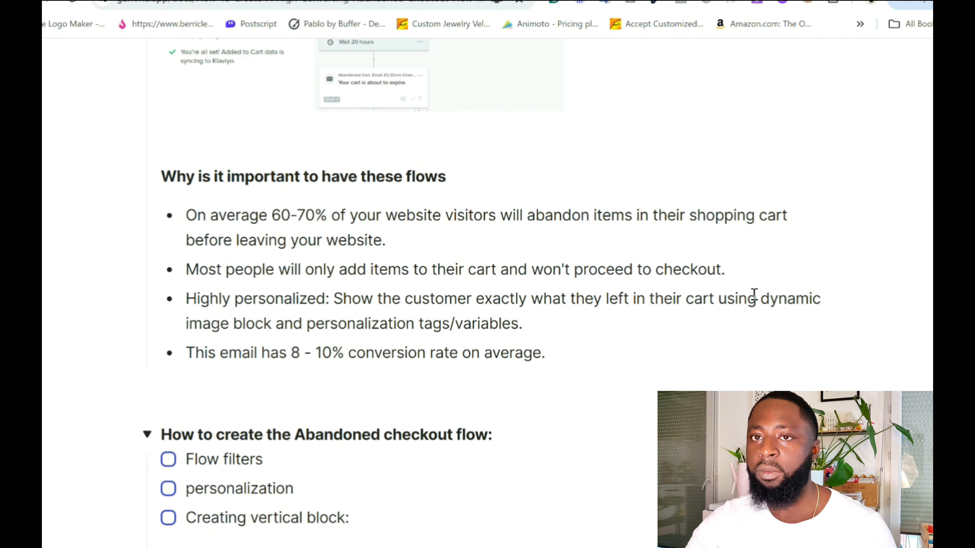
pyautogui.scroll(-5, 611, 306)
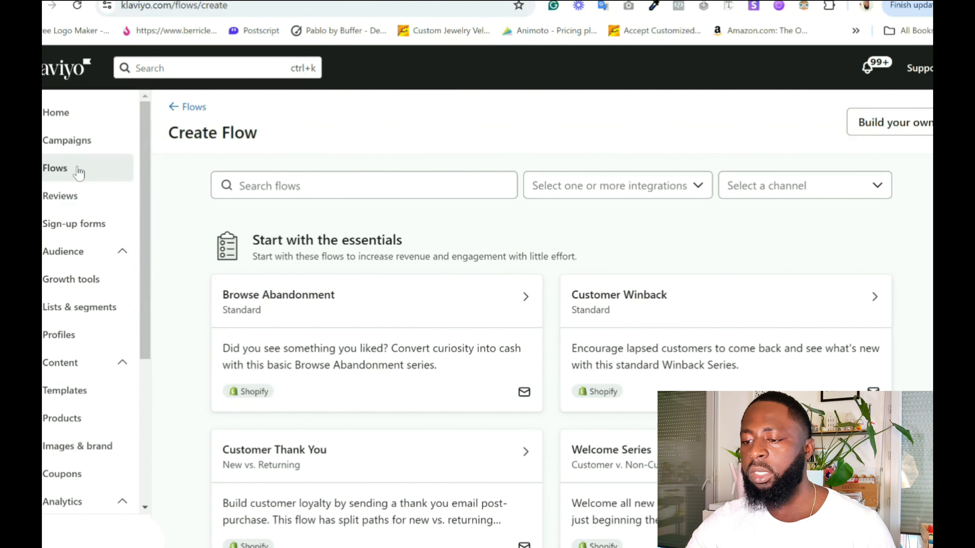
# In Klaviyo's flow library, search for "abandoned" and open the Abandoned Cart Reminder template labelled Standard (Email & SMS).
pyautogui.click(355, 183)
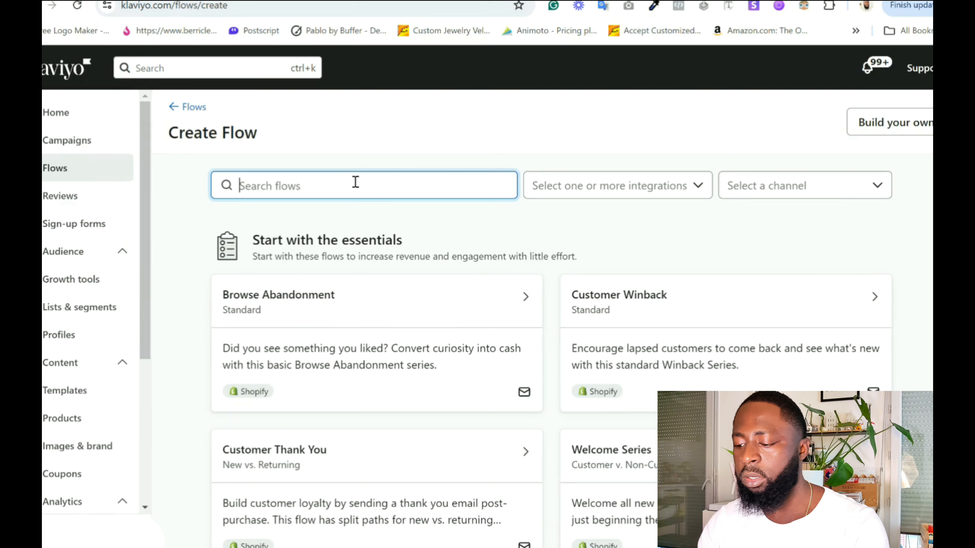
pyautogui.write('aban')
pyautogui.write('dned')
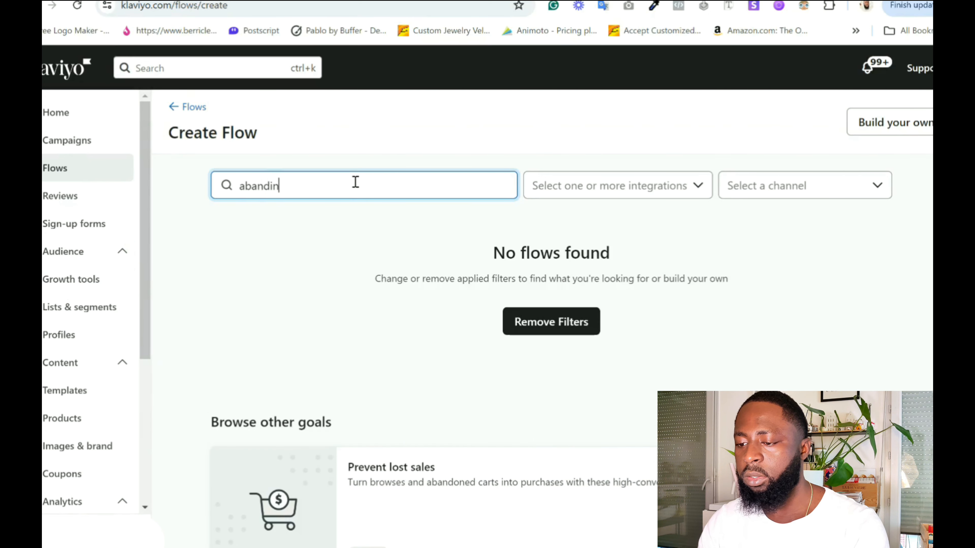
pyautogui.press('BackSpace')
pyautogui.press('BackSpace')
pyautogui.press('BackSpace')
pyautogui.write('oned')
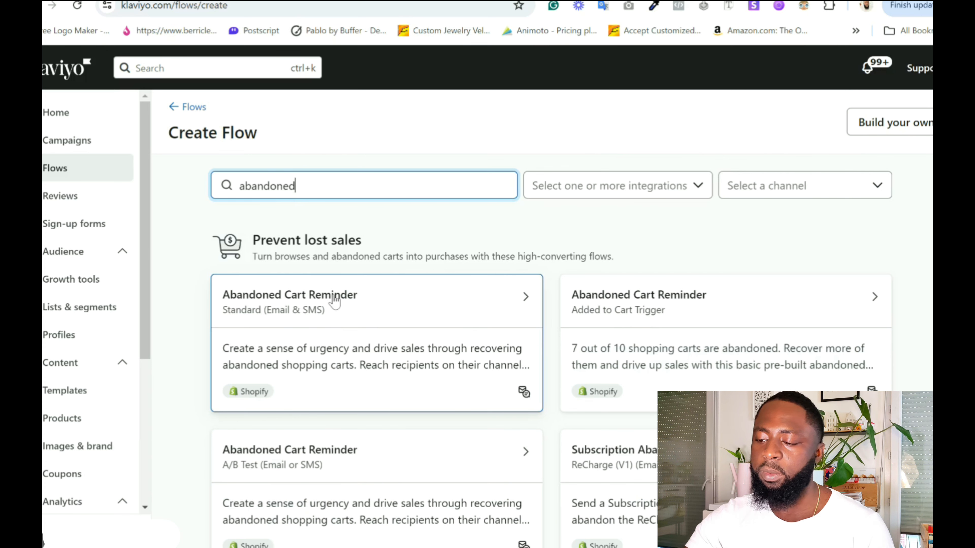
pyautogui.click(358, 339)
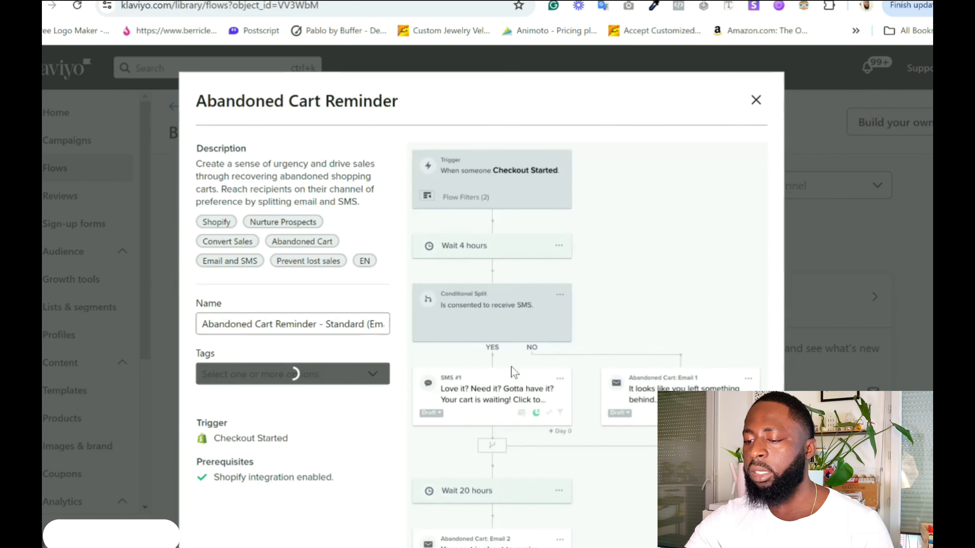
# Go through the Abandoned Cart Reminder flow's steps and open its Checkout Started trigger.
pyautogui.scroll(-4, 514, 372)
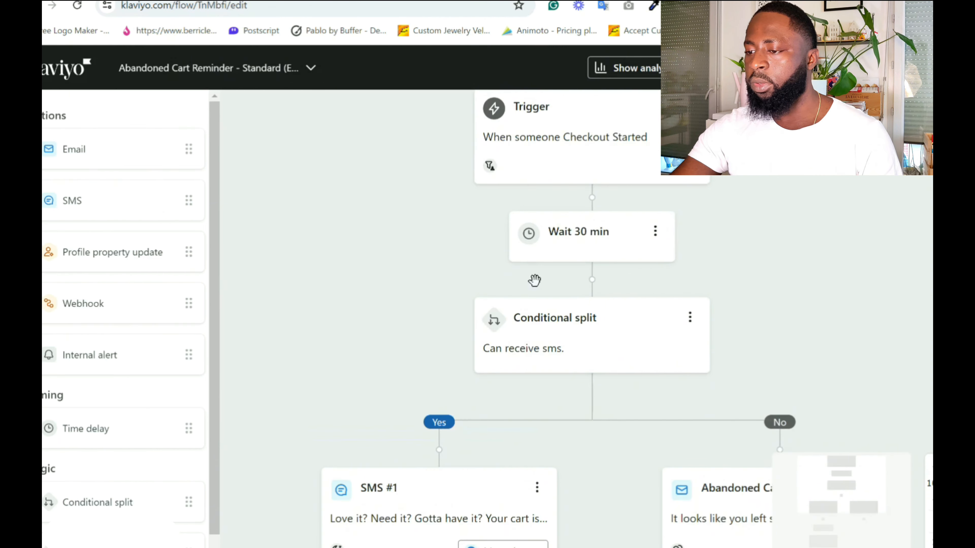
pyautogui.click(583, 187)
pyautogui.scroll(-1, 692, 307)
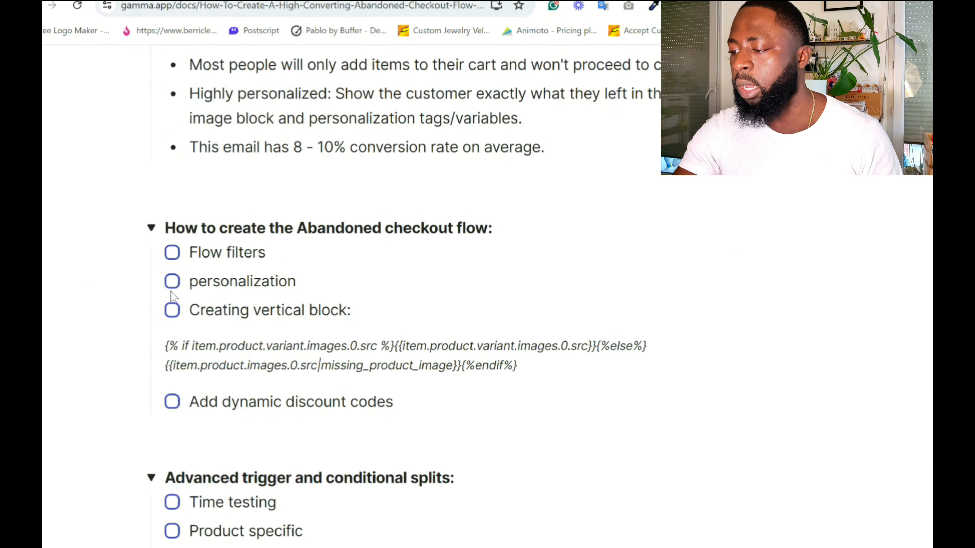
# Switch to the Abandoned Cart: Email 1 template and look over its layout from the header to the social icons.
pyautogui.click(291, 1)
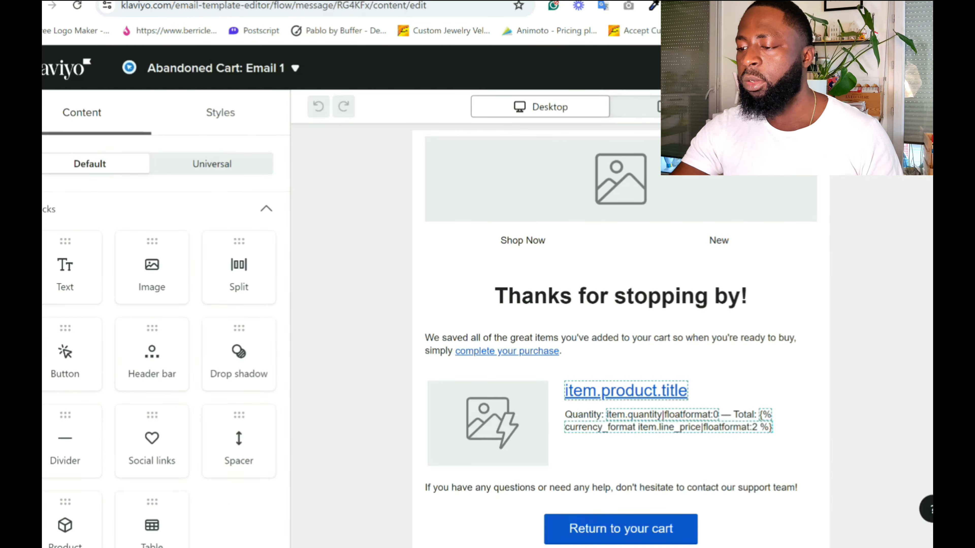
pyautogui.scroll(-2, 664, 372)
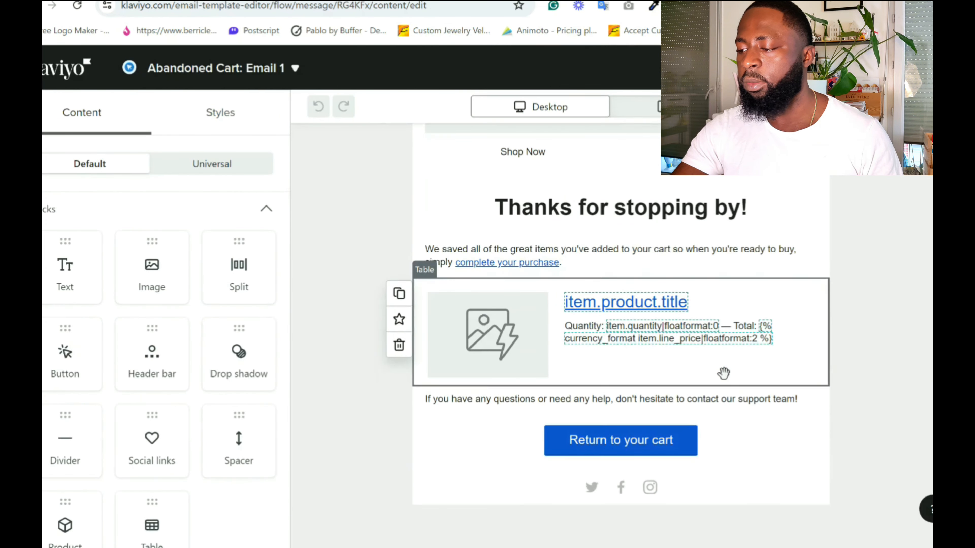
pyautogui.scroll(2, 816, 435)
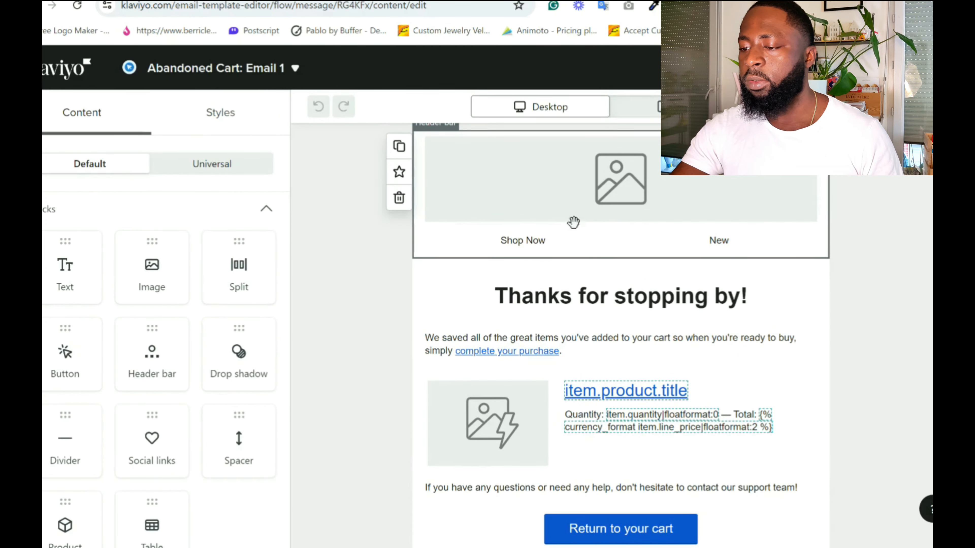
# Delete both links, Shop Now and New, from the email's header bar.
pyautogui.click(515, 171)
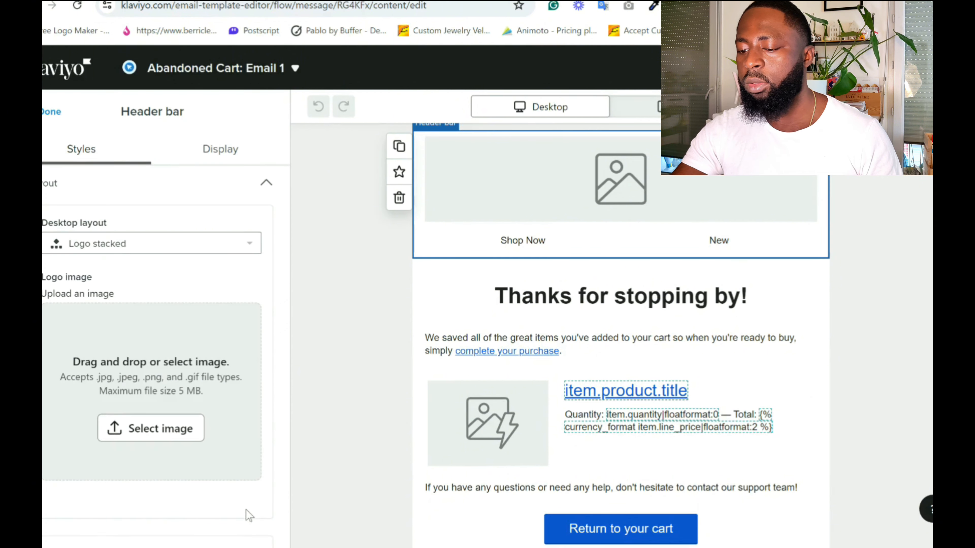
pyautogui.scroll(-3, 236, 449)
pyautogui.scroll(4, 238, 445)
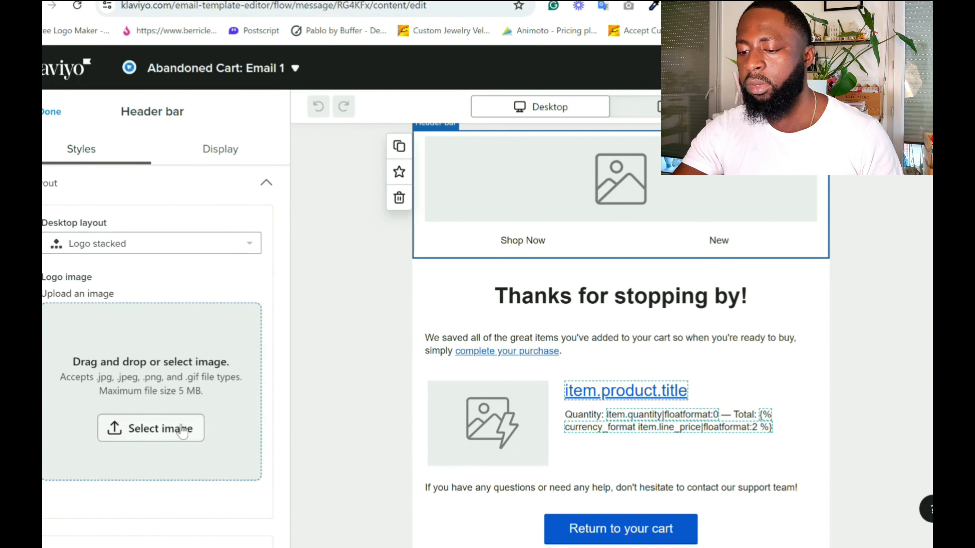
pyautogui.scroll(-7, 183, 431)
pyautogui.scroll(-2, 189, 442)
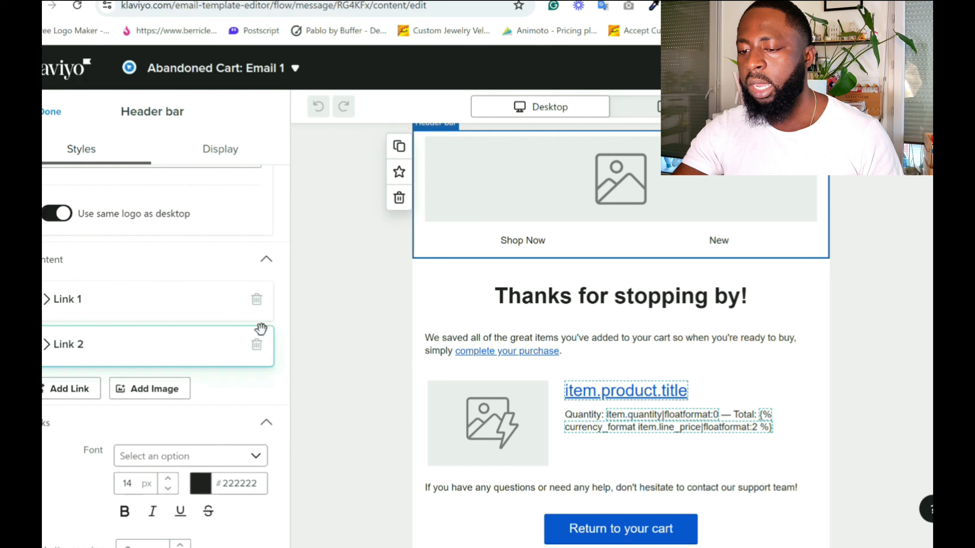
pyautogui.click(258, 304)
pyautogui.click(259, 300)
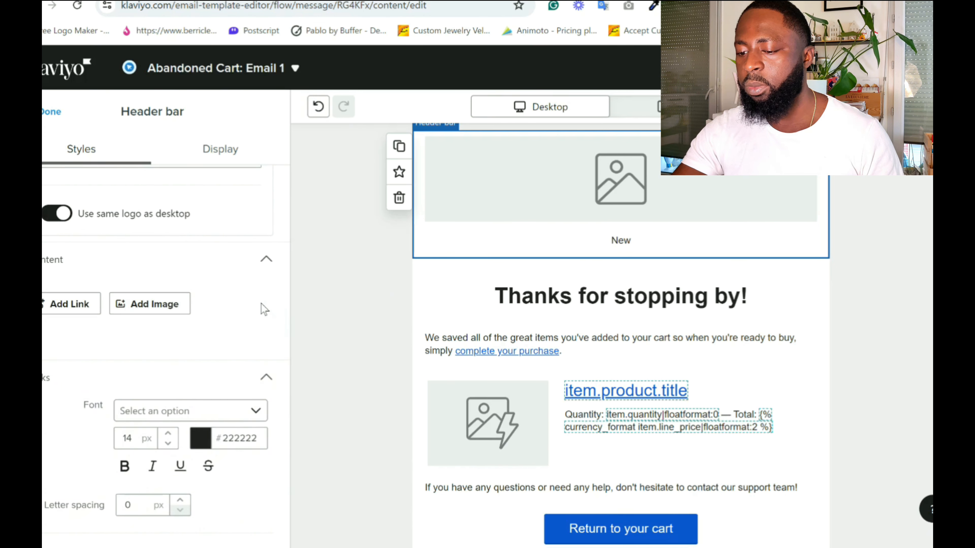
# Set the Smarty Commerce logo from the image library as the header bar's logo image.
pyautogui.scroll(5, 269, 397)
pyautogui.scroll(5, 269, 397)
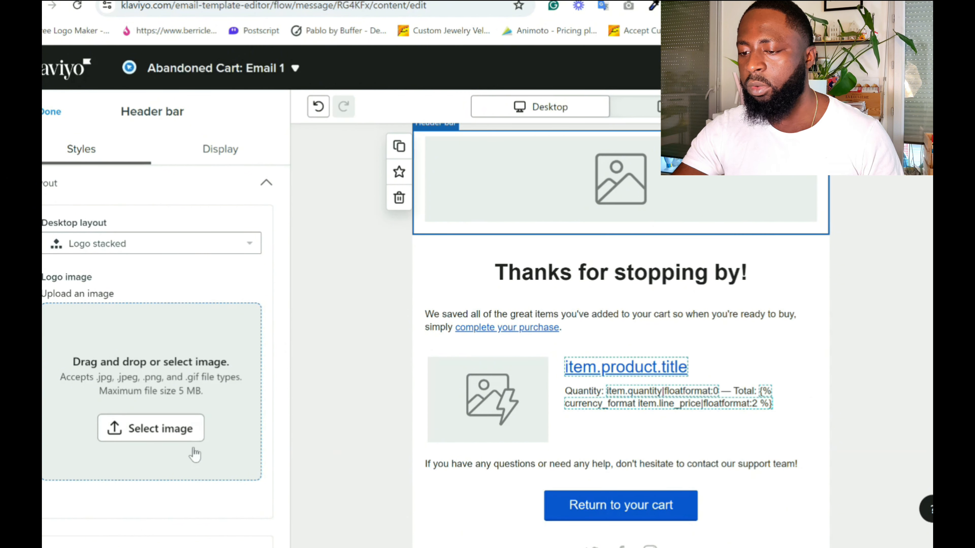
pyautogui.click(195, 437)
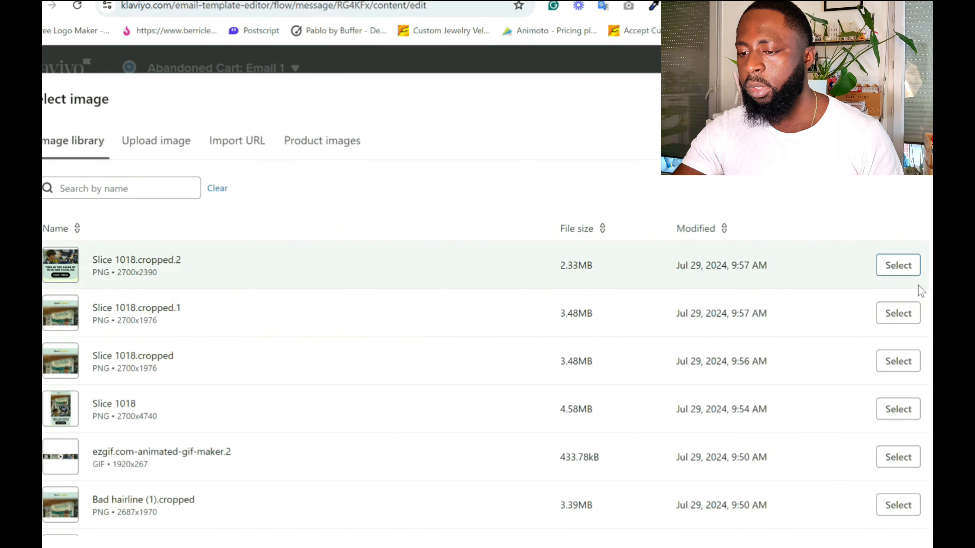
pyautogui.scroll(-5, 917, 288)
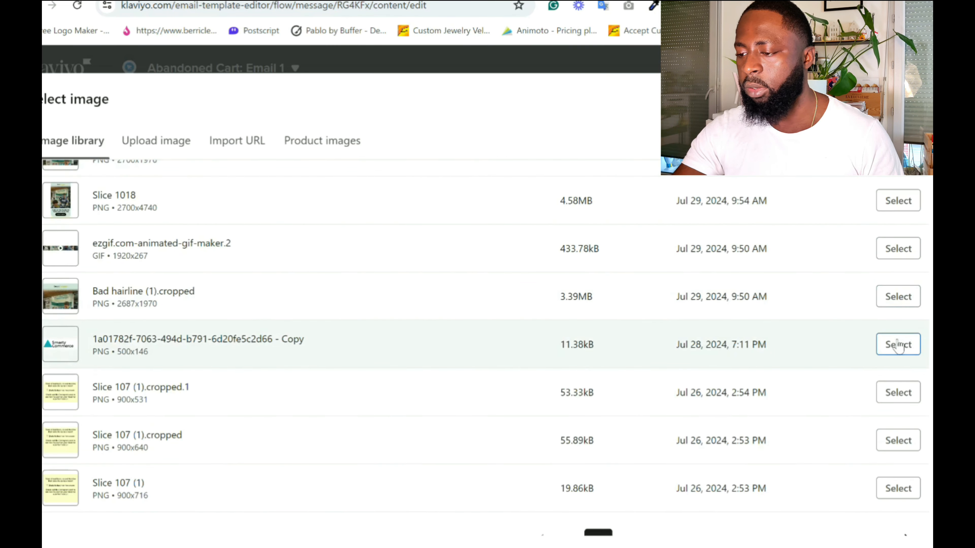
pyautogui.click(899, 344)
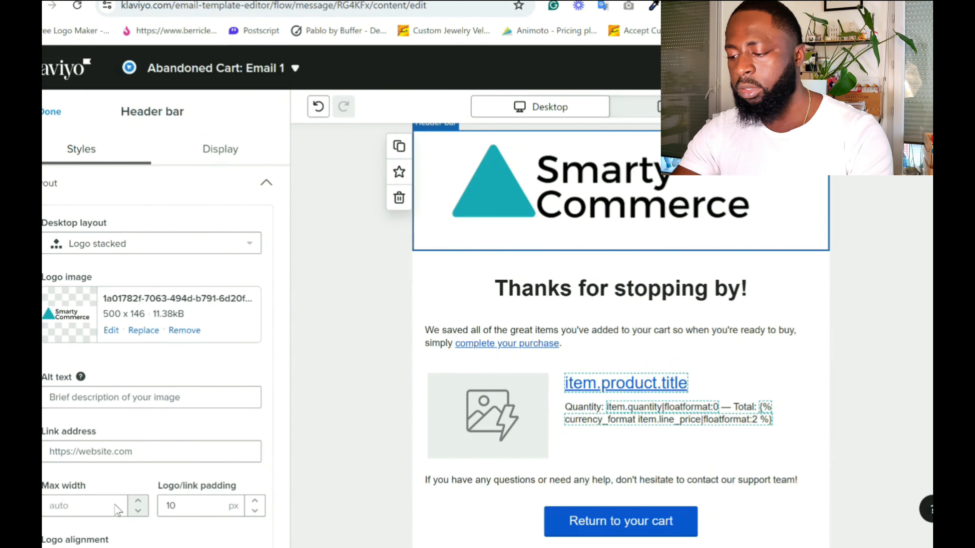
# Set the header logo's maximum width to 200 px.
pyautogui.doubleClick(111, 514)
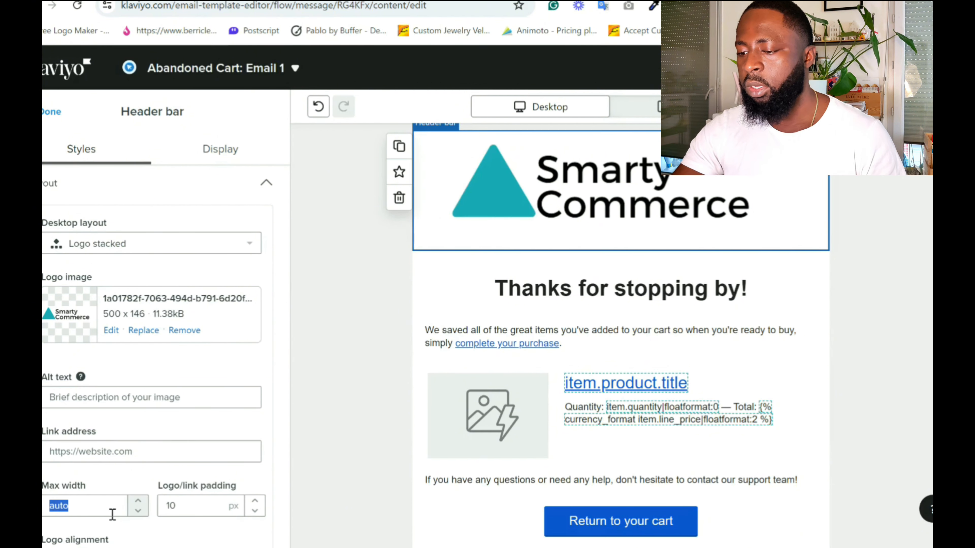
pyautogui.rightClick(113, 515)
pyautogui.press('Escape')
pyautogui.press('BackSpace')
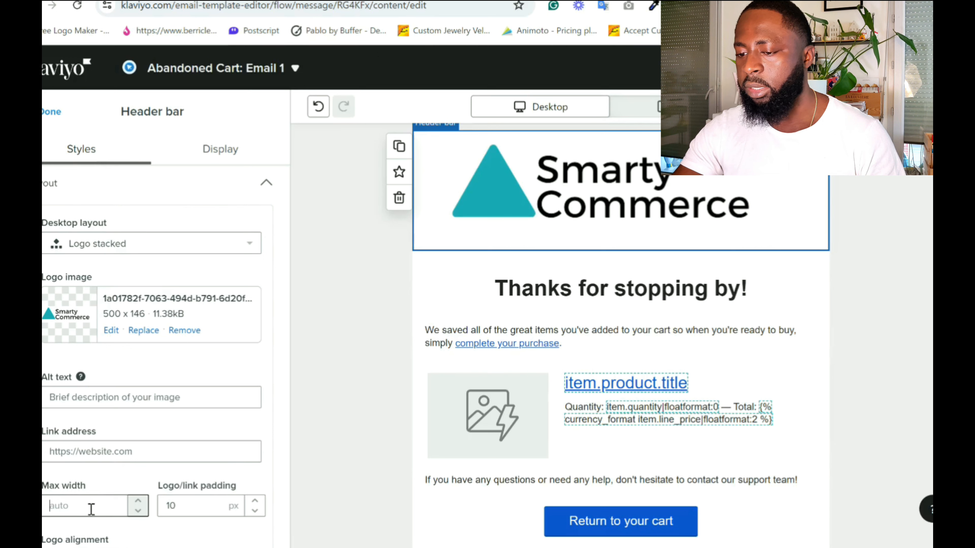
pyautogui.write('200')
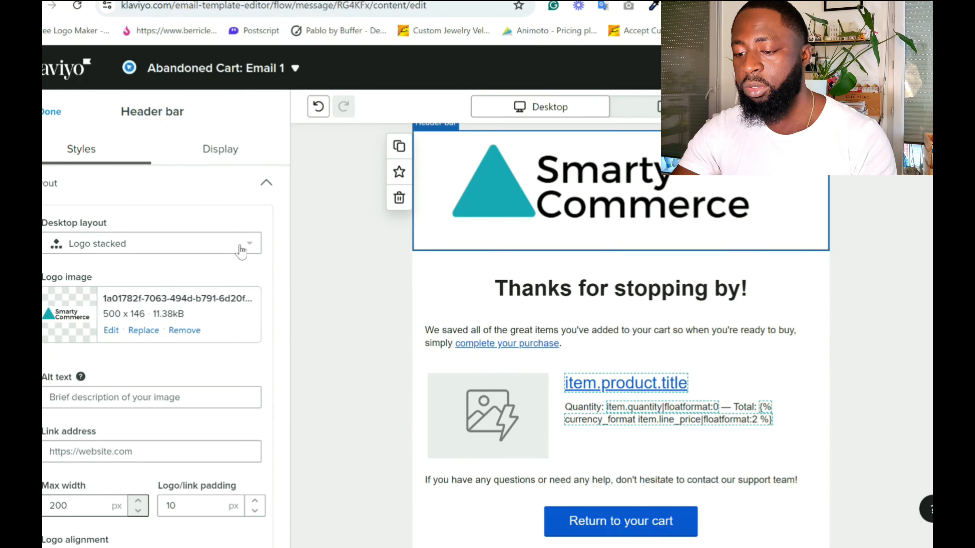
pyautogui.click(47, 120)
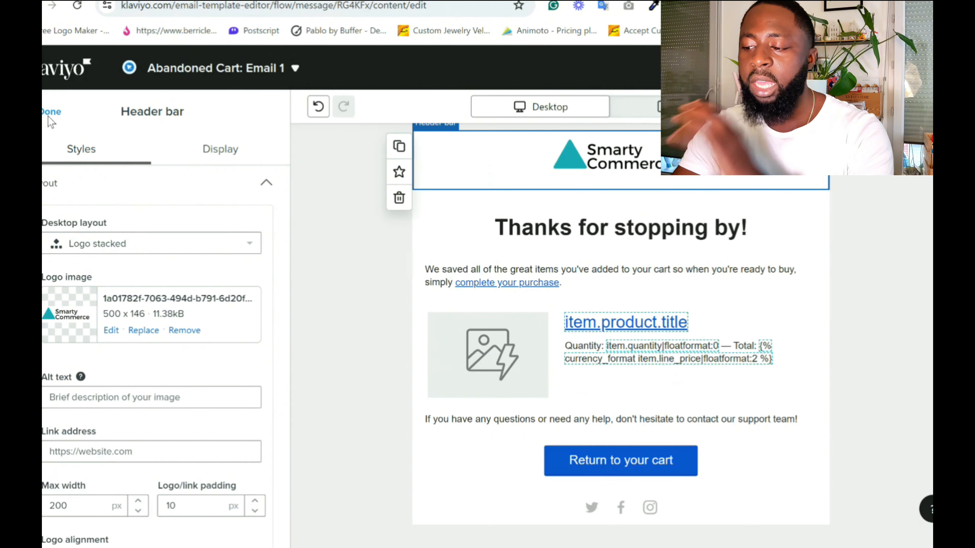
# Copy the Return to your cart button's link address, {{ event.extra.checkout_url}}, into the header logo's link address.
pyautogui.click(625, 467)
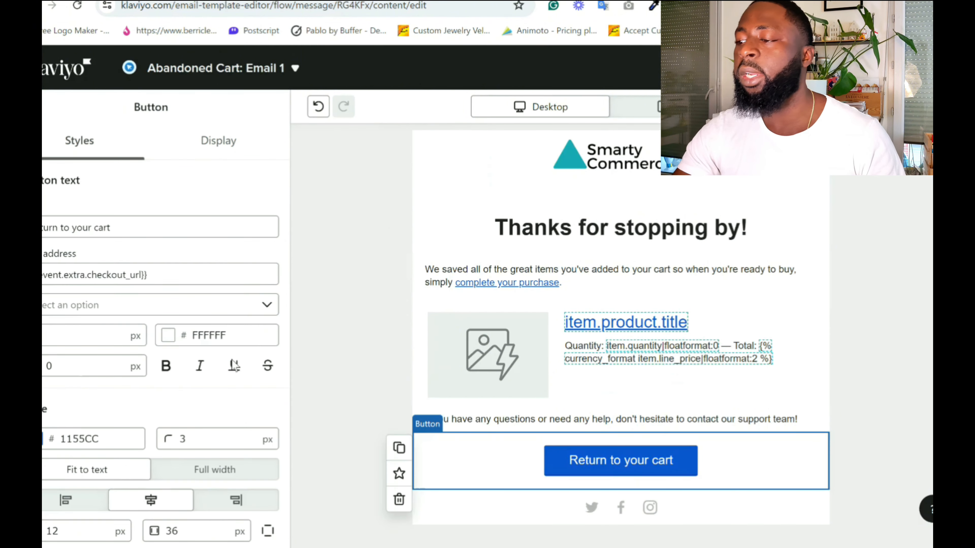
pyautogui.tripleClick(159, 279)
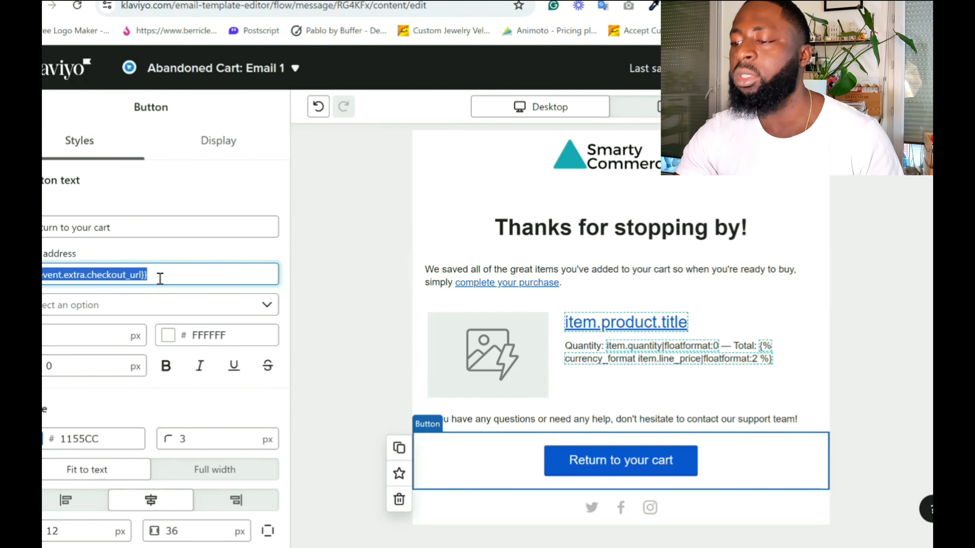
pyautogui.click(659, 172)
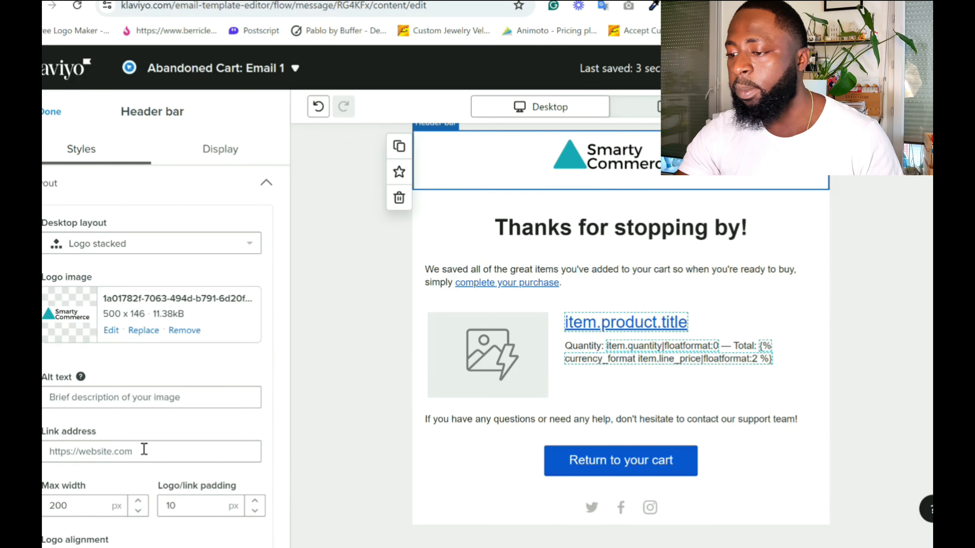
pyautogui.click(161, 457)
pyautogui.write('{{ event.extra.checkout_url}}')
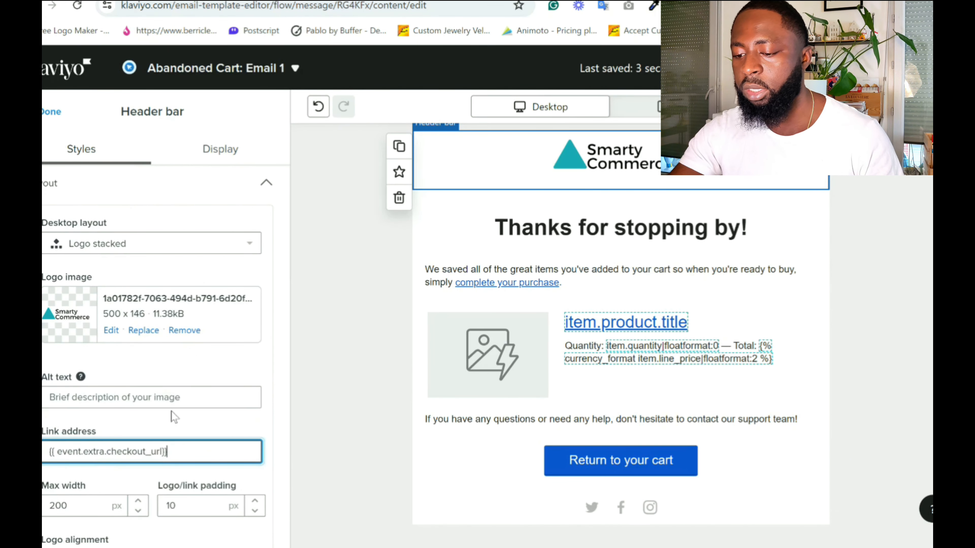
# Set the header logo's alt text to "Logo".
pyautogui.click(173, 397)
pyautogui.write('Logo')
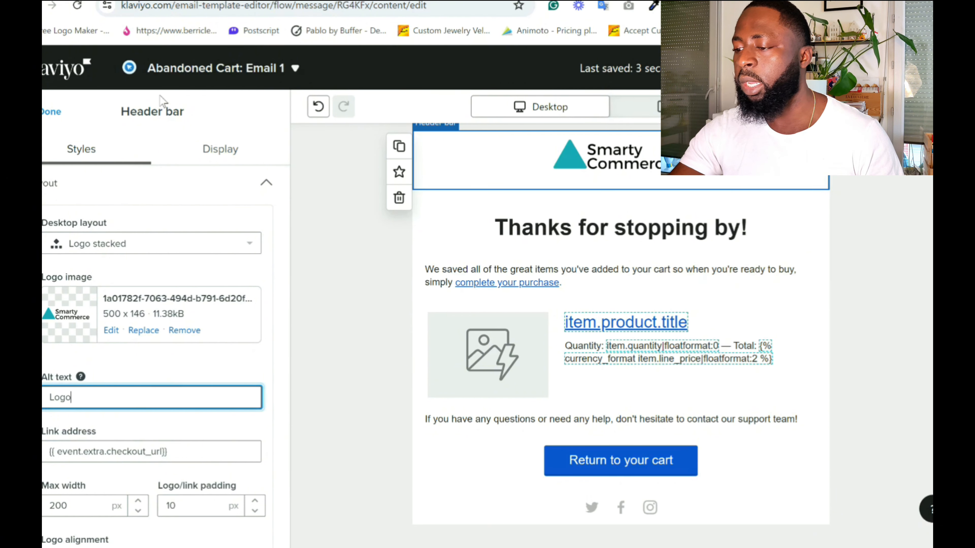
pyautogui.click(46, 112)
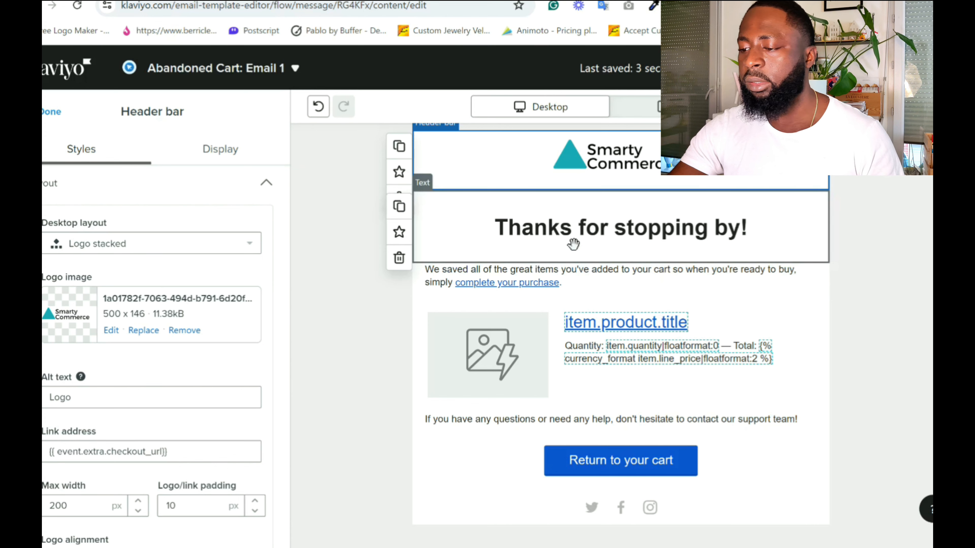
# Replace the heading "Thanks for stopping by!" with "You Left The Behind".
pyautogui.click(573, 244)
pyautogui.tripleClick(571, 238)
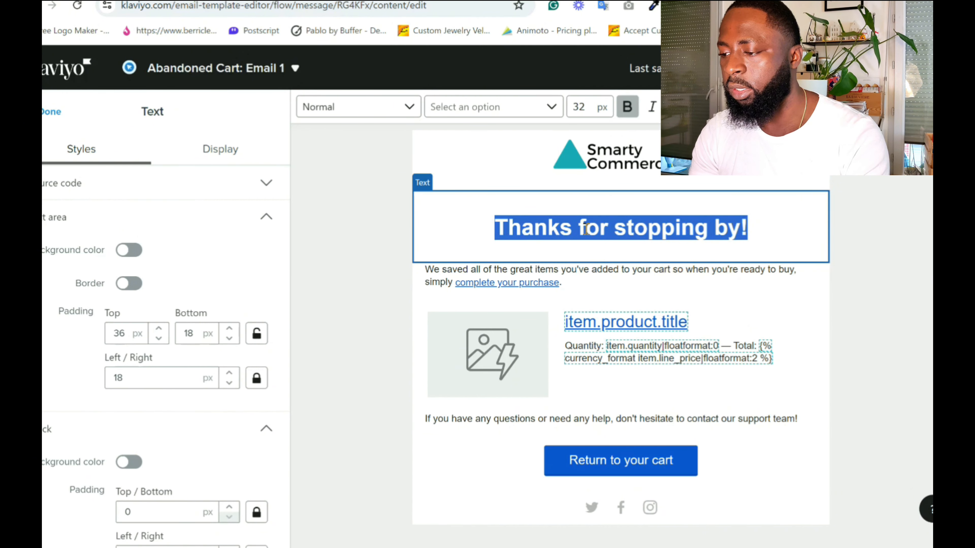
pyautogui.write('Yo')
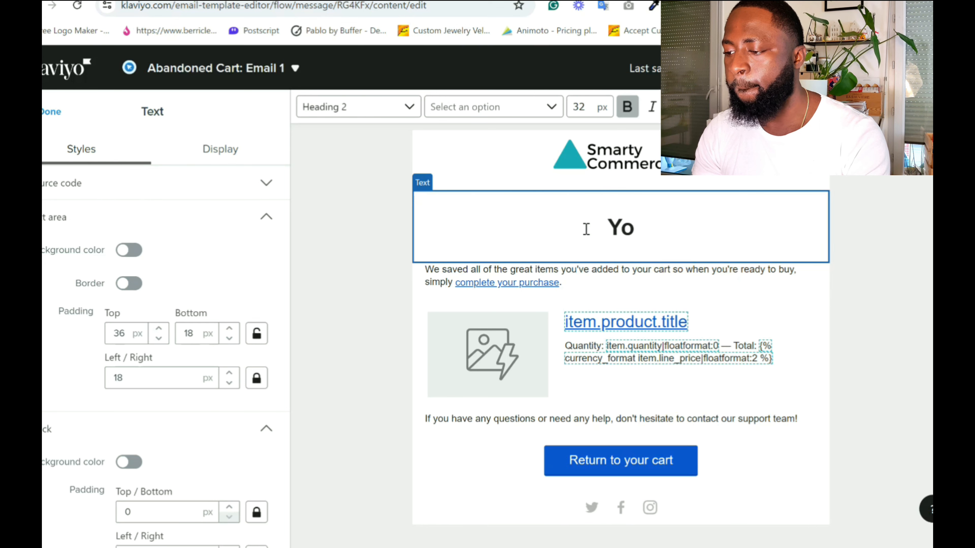
pyautogui.write('u Left The Behind')
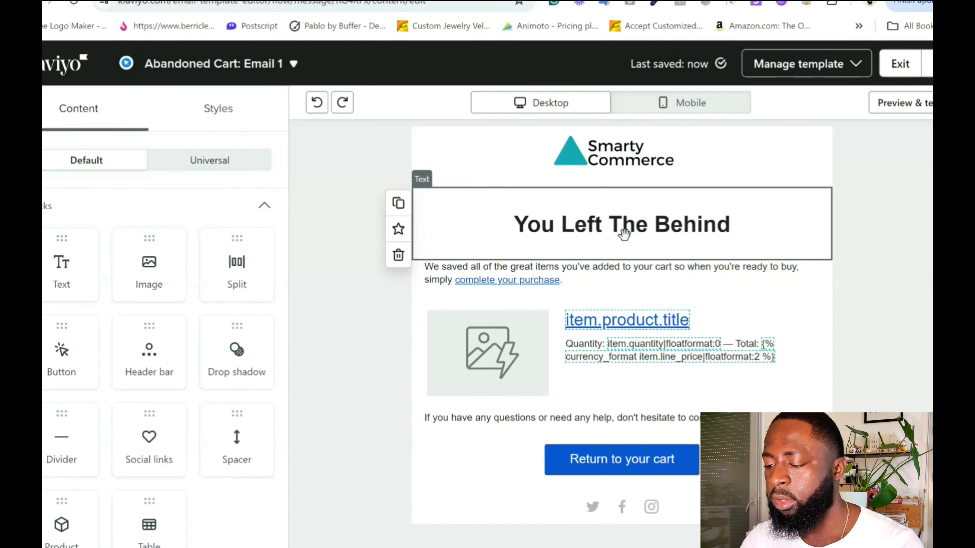
pyautogui.click(638, 228)
pyautogui.tripleClick(637, 228)
pyautogui.click(651, 228)
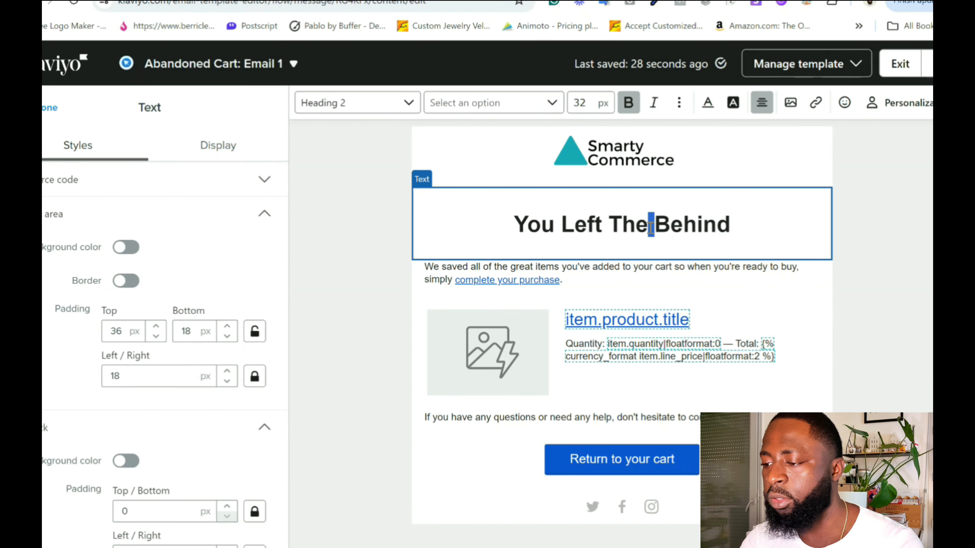
pyautogui.press('Escape')
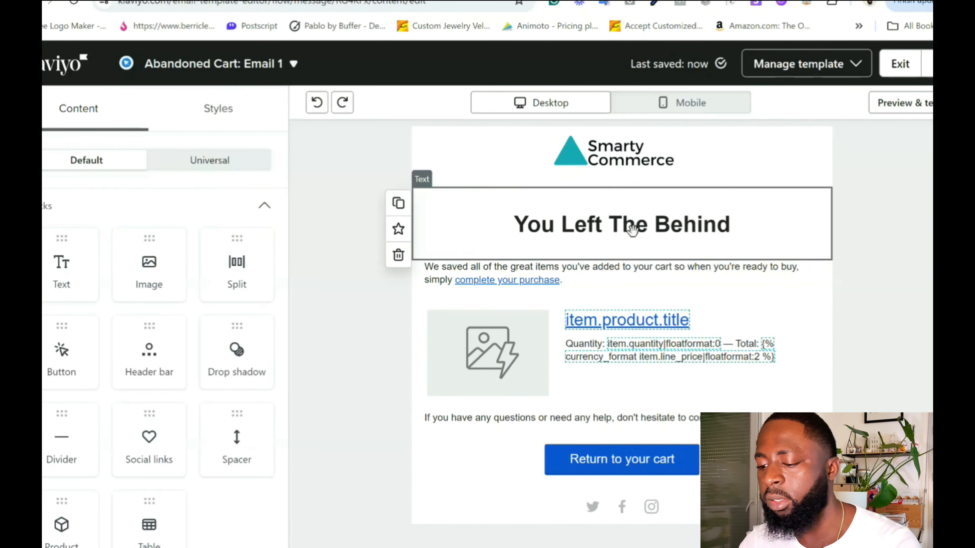
pyautogui.click(632, 229)
pyautogui.tripleClick(624, 227)
pyautogui.click(650, 228)
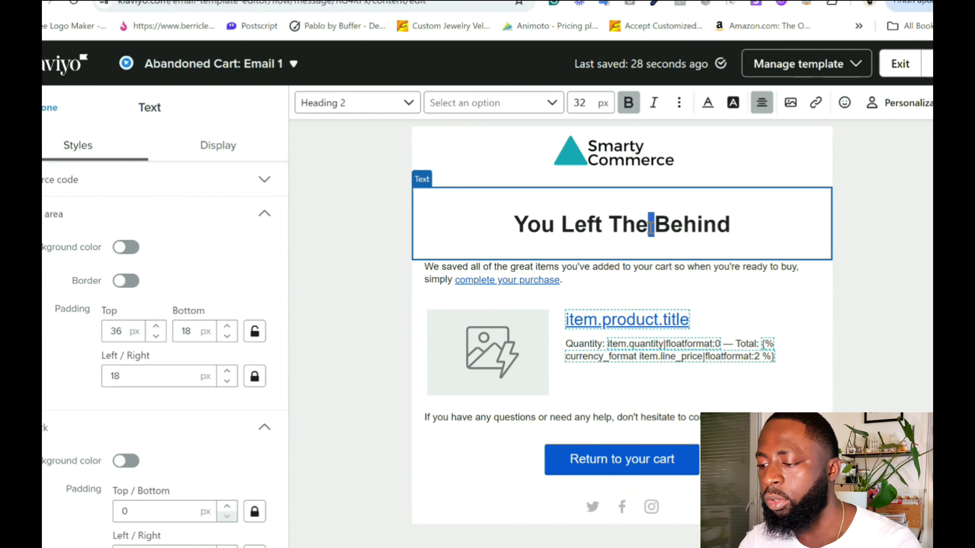
pyautogui.press('Escape')
pyautogui.click(629, 230)
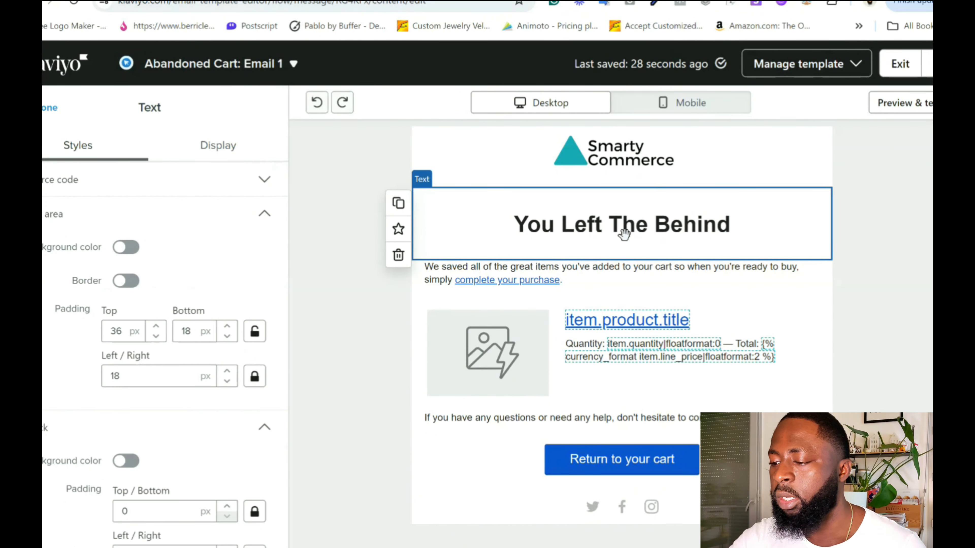
pyautogui.click(650, 228)
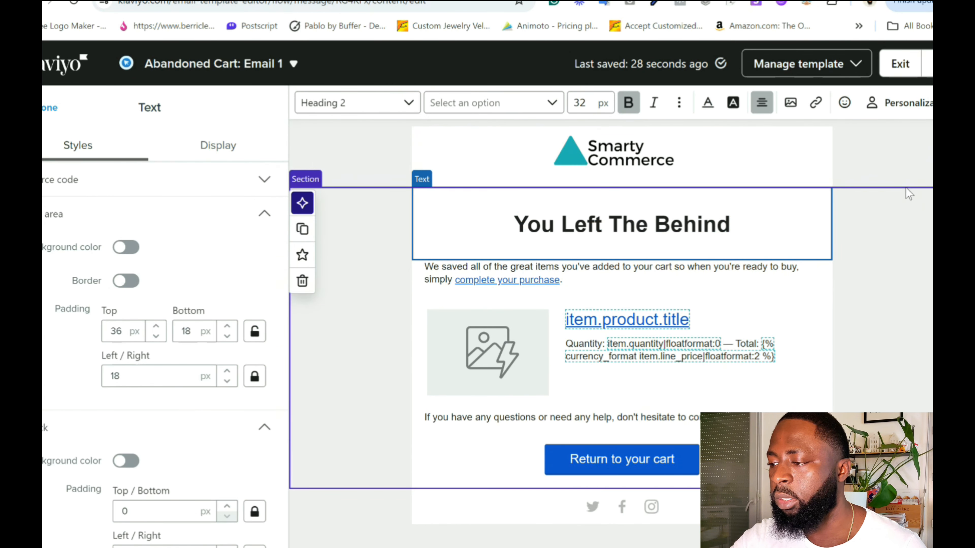
# Preview the email with its event data and copy the event variable of the first item, Dual Package.
pyautogui.click(895, 143)
pyautogui.click(904, 107)
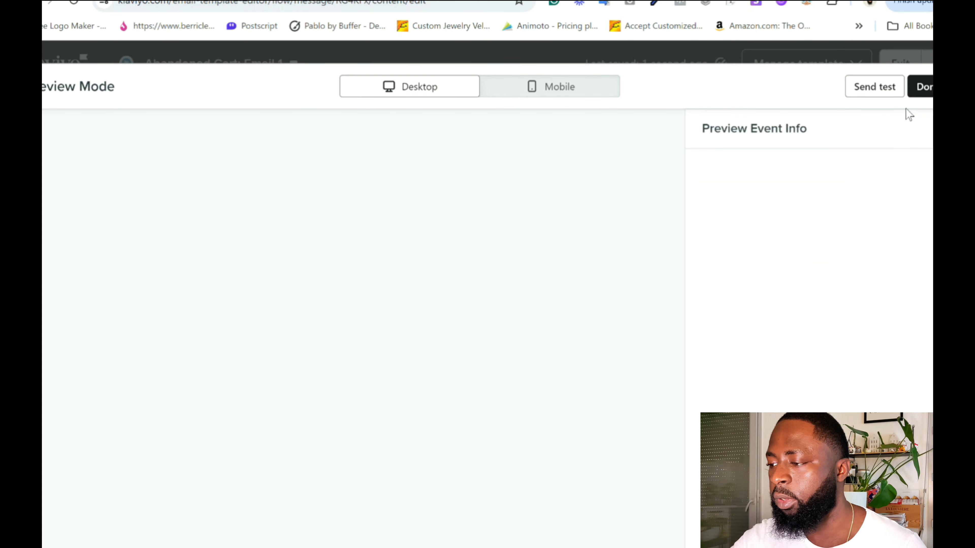
pyautogui.scroll(-5, 773, 315)
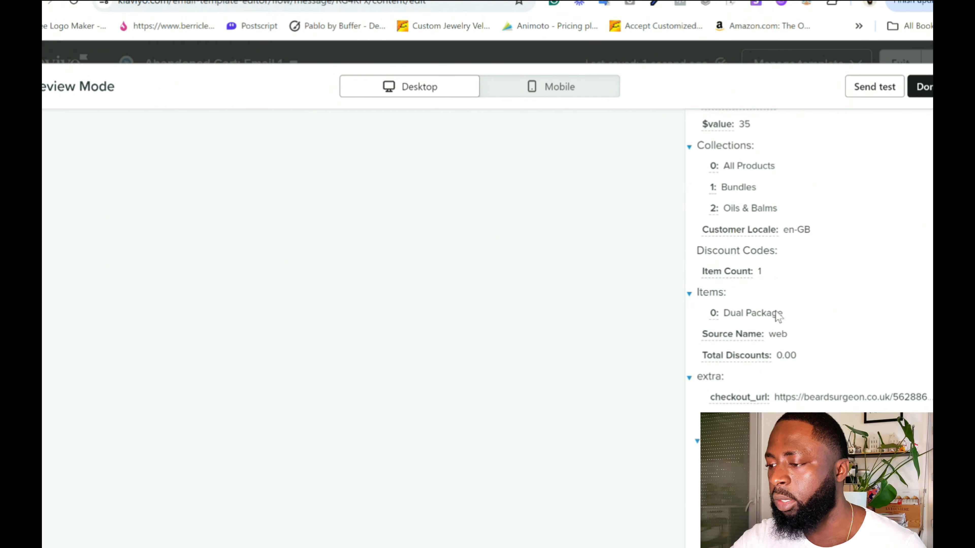
pyautogui.click(752, 314)
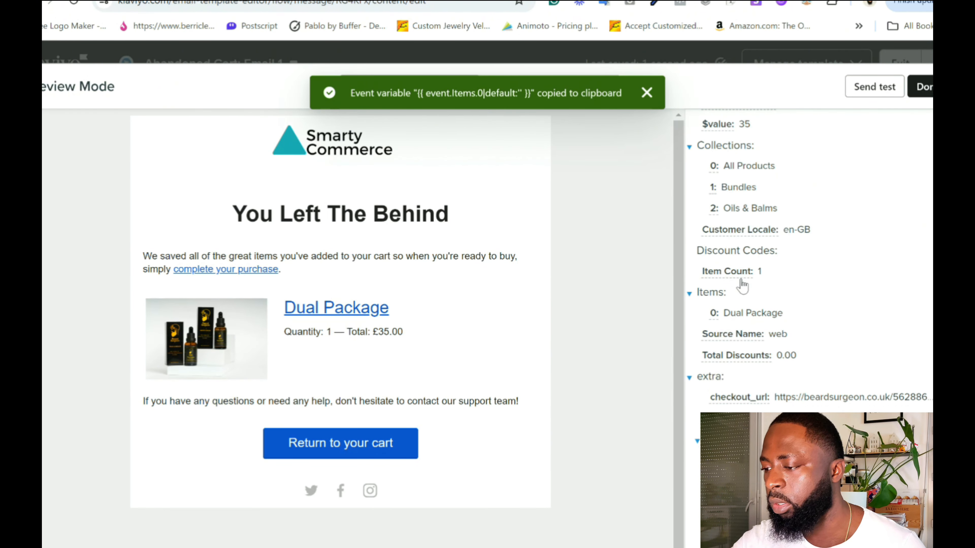
pyautogui.scroll(2, 764, 275)
pyautogui.scroll(-2, 813, 249)
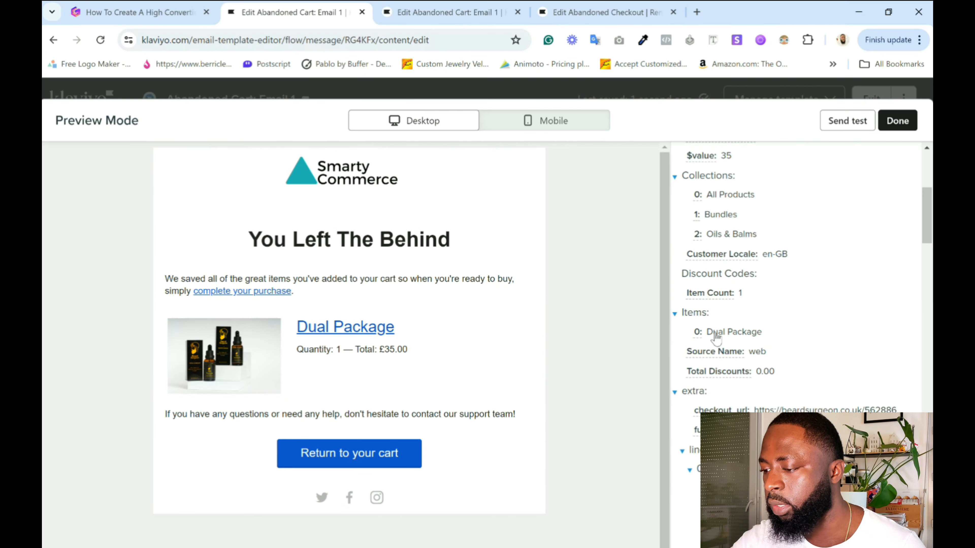
# Insert the copied event variable {{ event.Items.0|default:'' }} before "Behind" in the heading, keeping its source formatting.
pyautogui.click(742, 338)
pyautogui.click(897, 120)
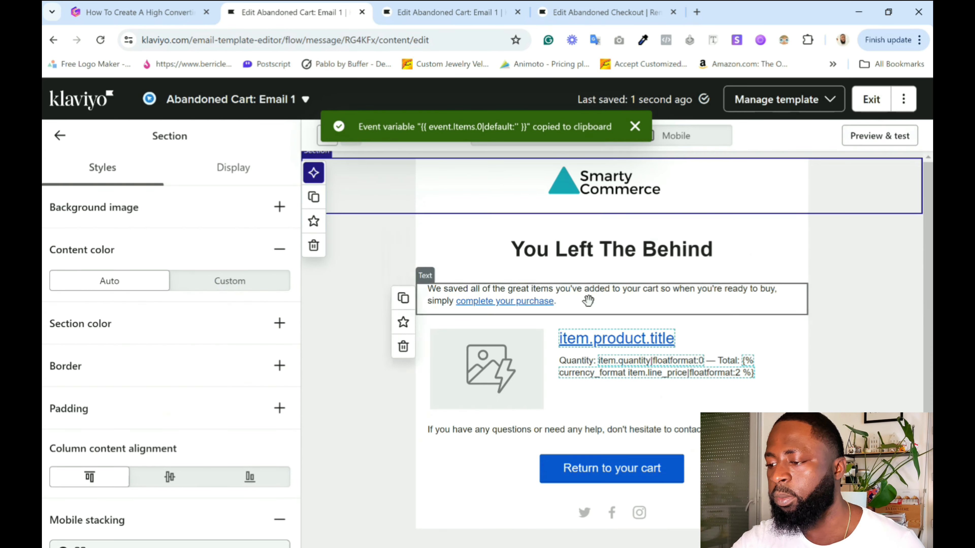
pyautogui.click(648, 246)
pyautogui.click(644, 253)
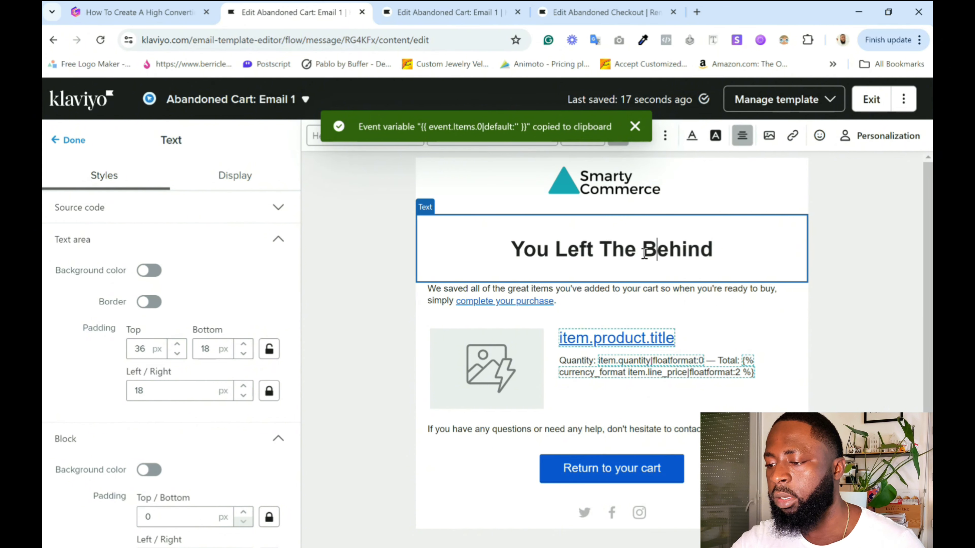
pyautogui.hotkey('ctrl', 'v')
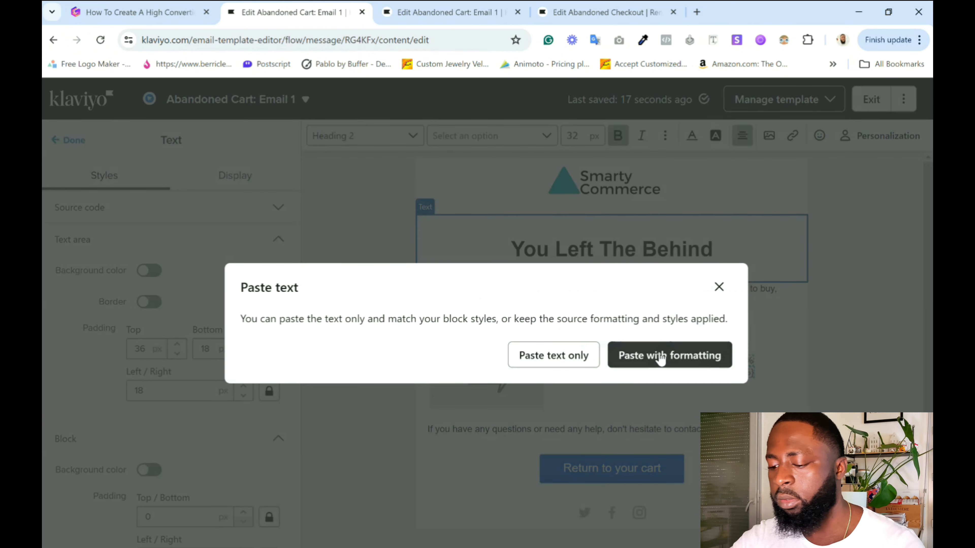
pyautogui.click(659, 352)
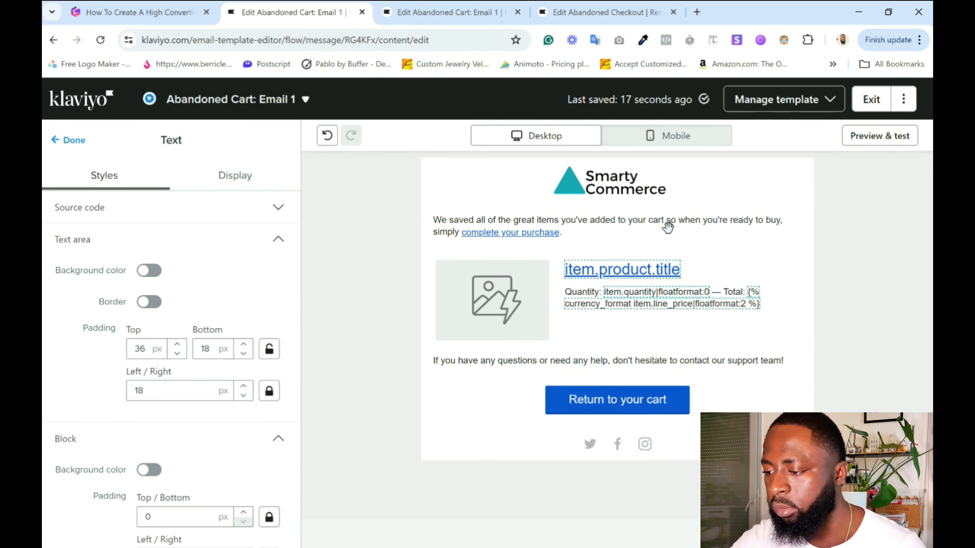
pyautogui.click(668, 242)
pyautogui.click(694, 253)
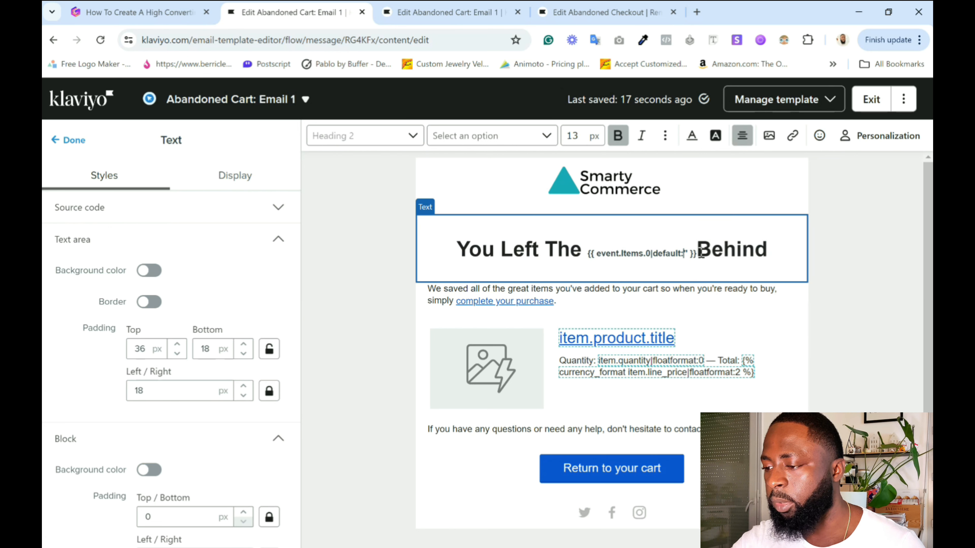
# Format the entire heading as bold Heading 4 text at 18 px and preview the email.
pyautogui.tripleClick(694, 254)
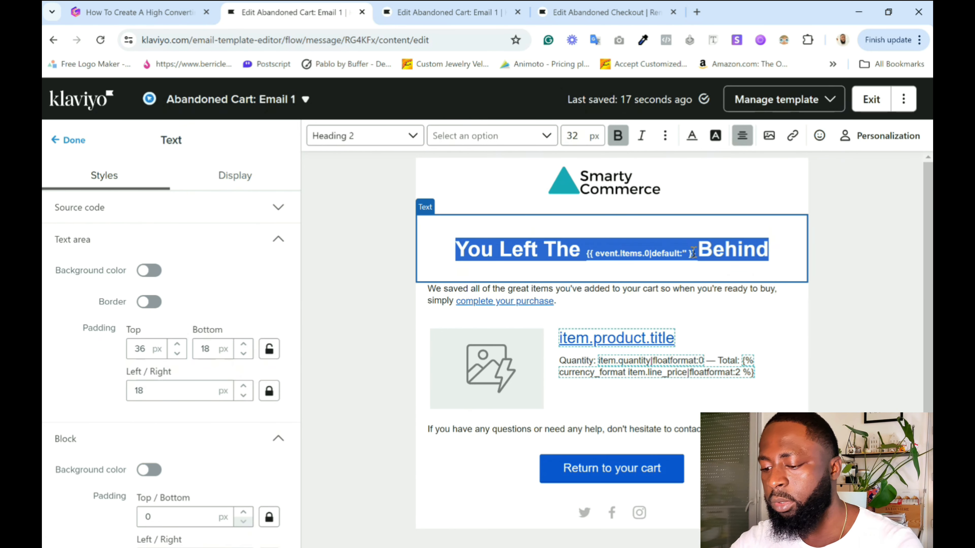
pyautogui.click(579, 135)
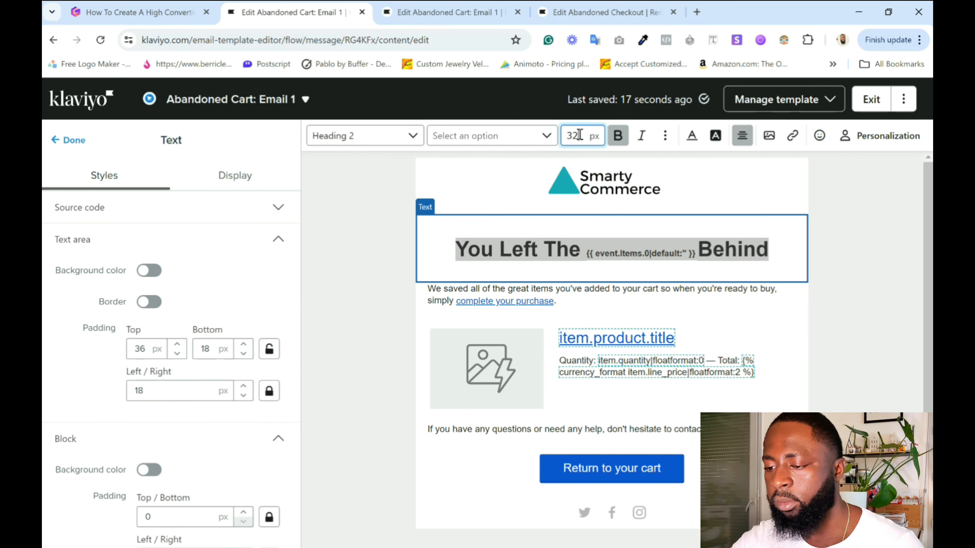
pyautogui.write('18')
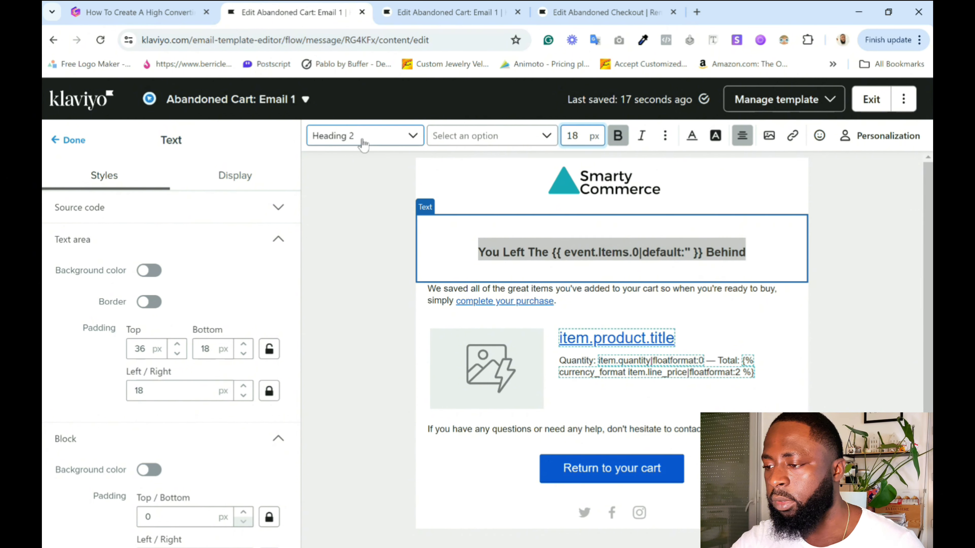
pyautogui.click(355, 135)
pyautogui.click(367, 265)
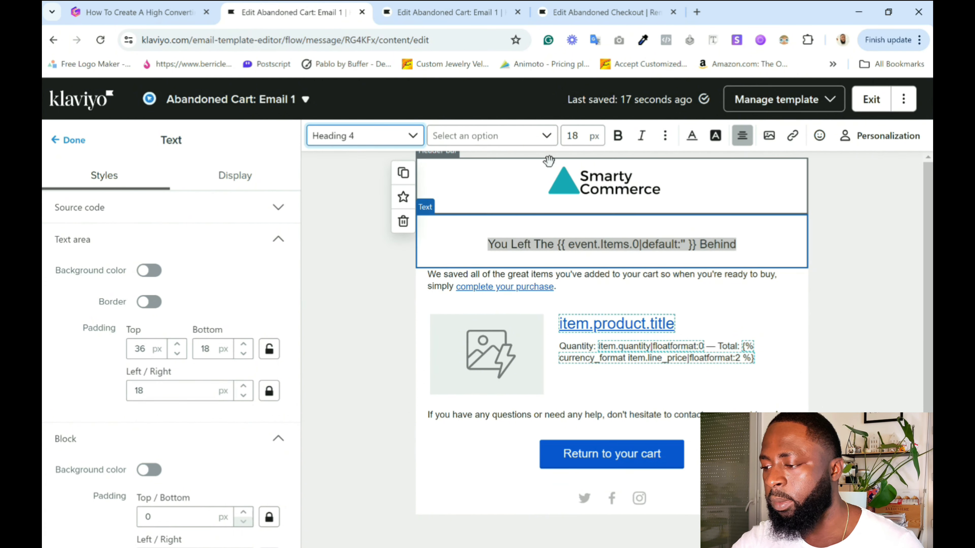
pyautogui.click(618, 136)
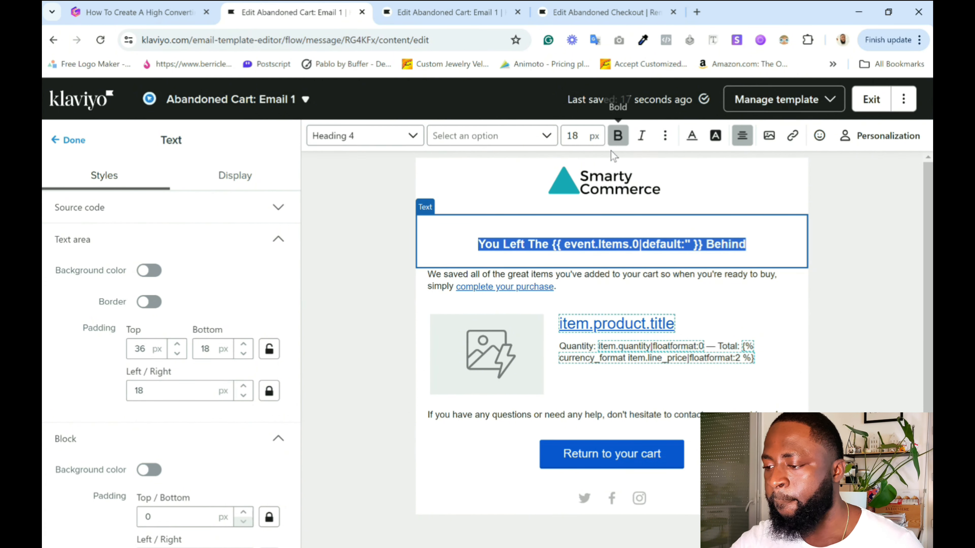
pyautogui.click(850, 268)
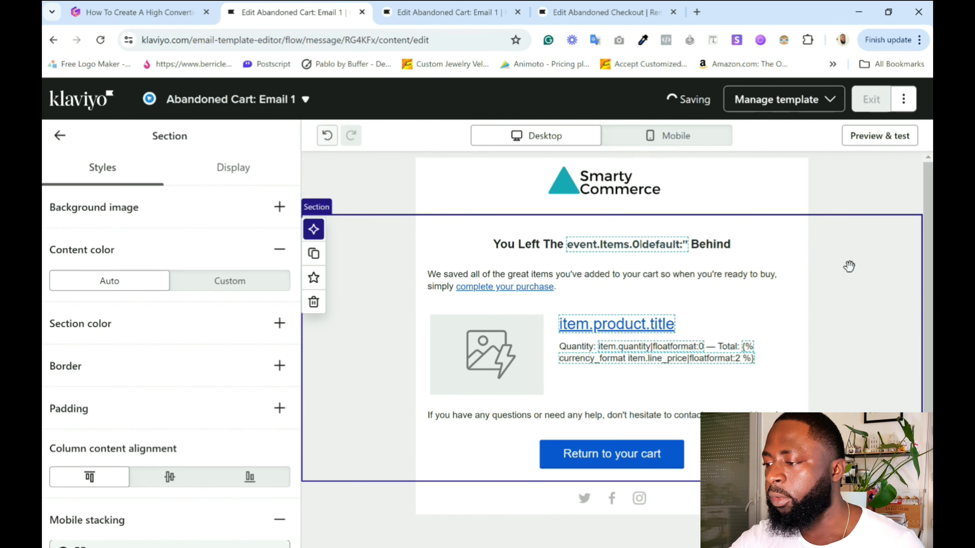
pyautogui.click(875, 135)
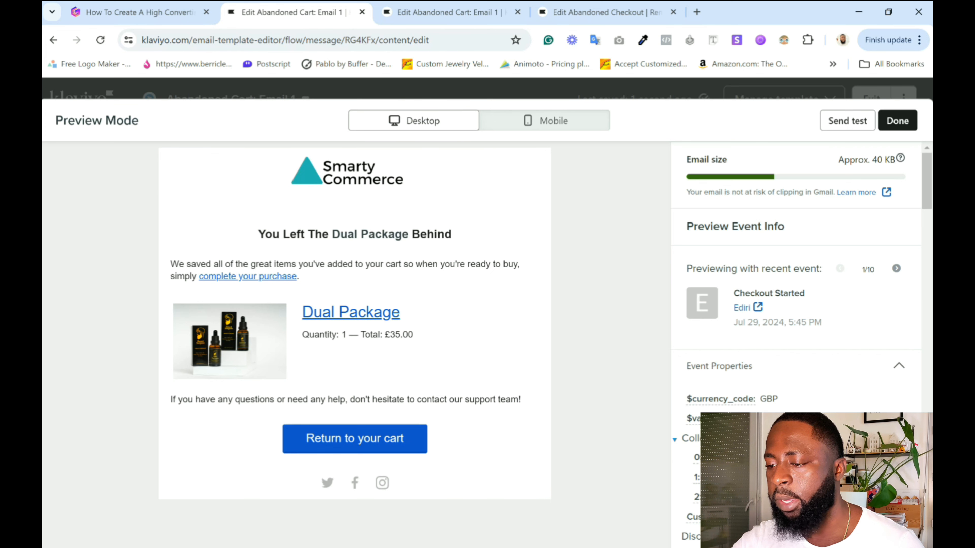
pyautogui.click(897, 121)
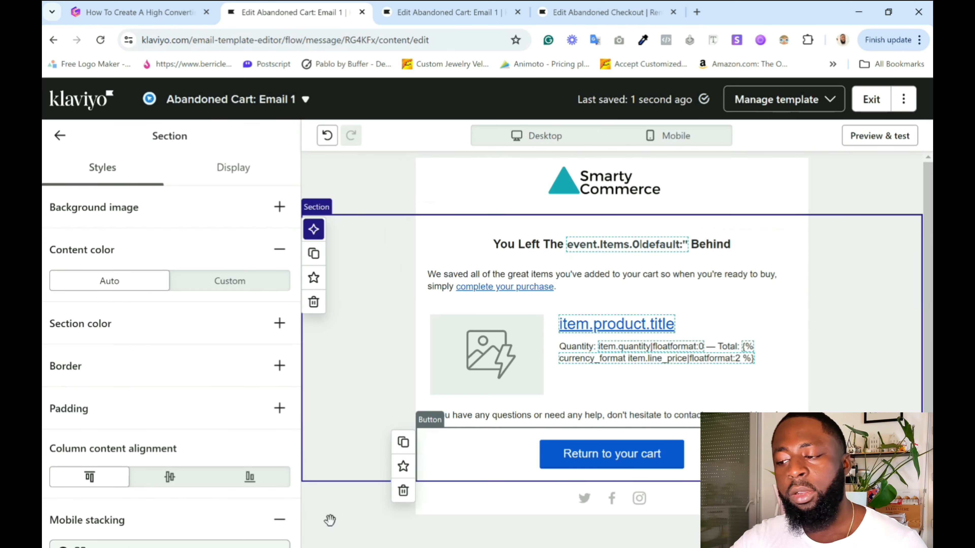
# Insert the profile's First name variable with default text "Friend" at the start of the heading.
pyautogui.click(474, 246)
pyautogui.click(478, 241)
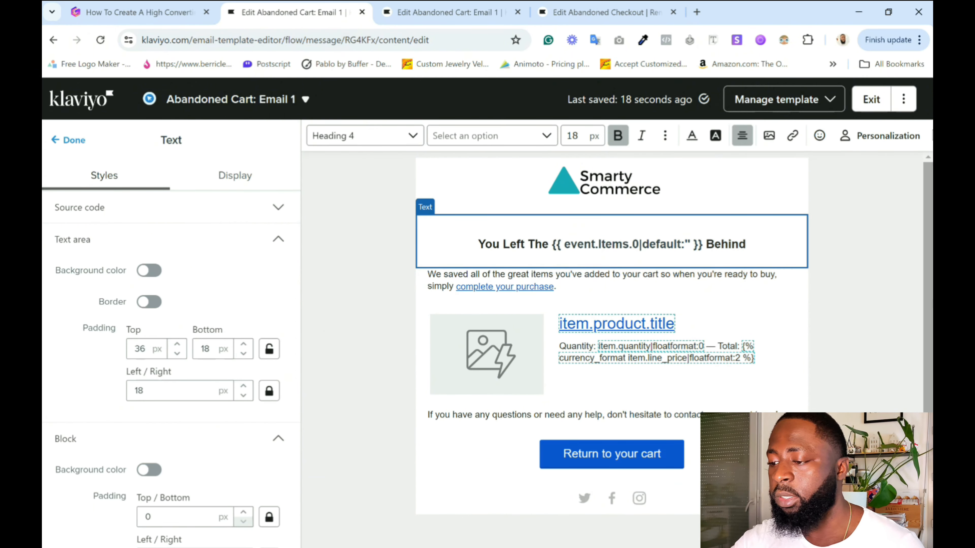
pyautogui.click(902, 135)
pyautogui.click(820, 201)
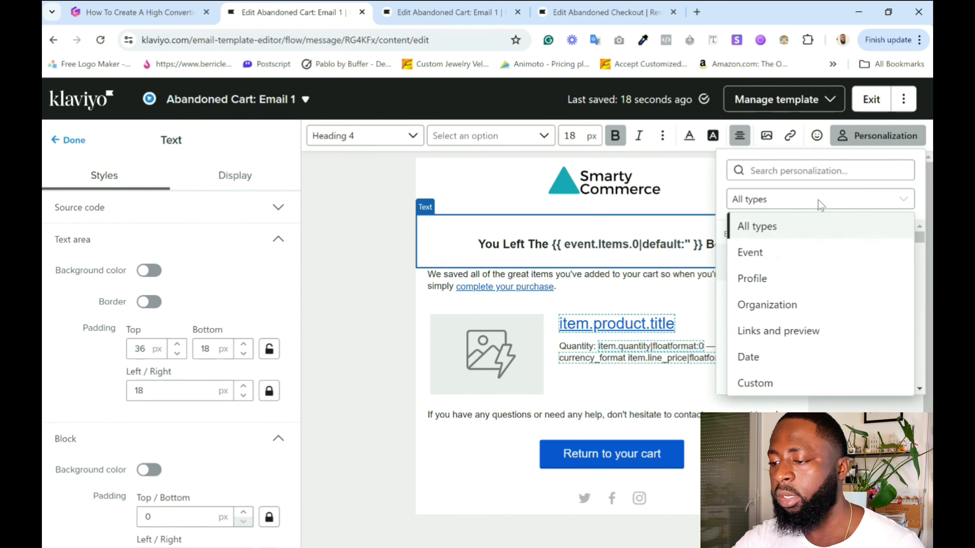
pyautogui.click(794, 280)
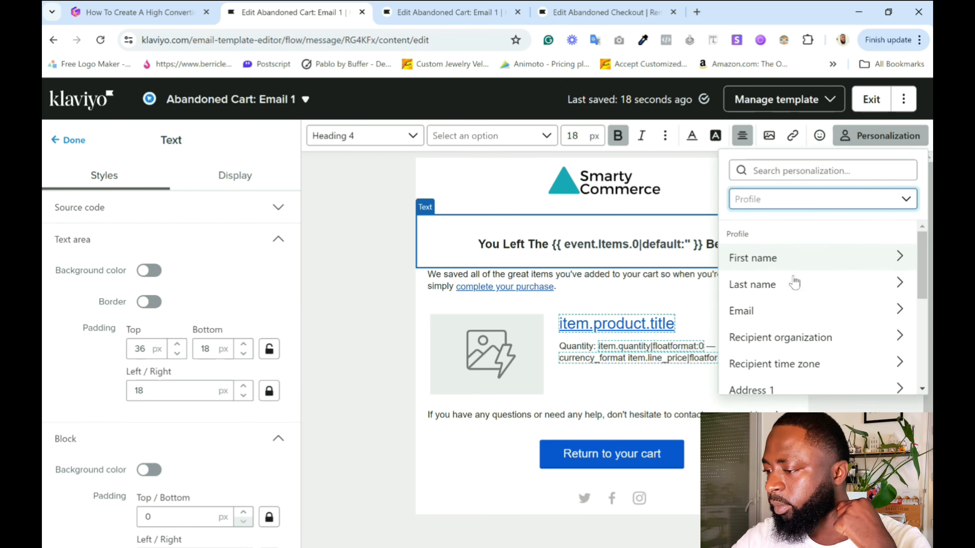
pyautogui.click(814, 261)
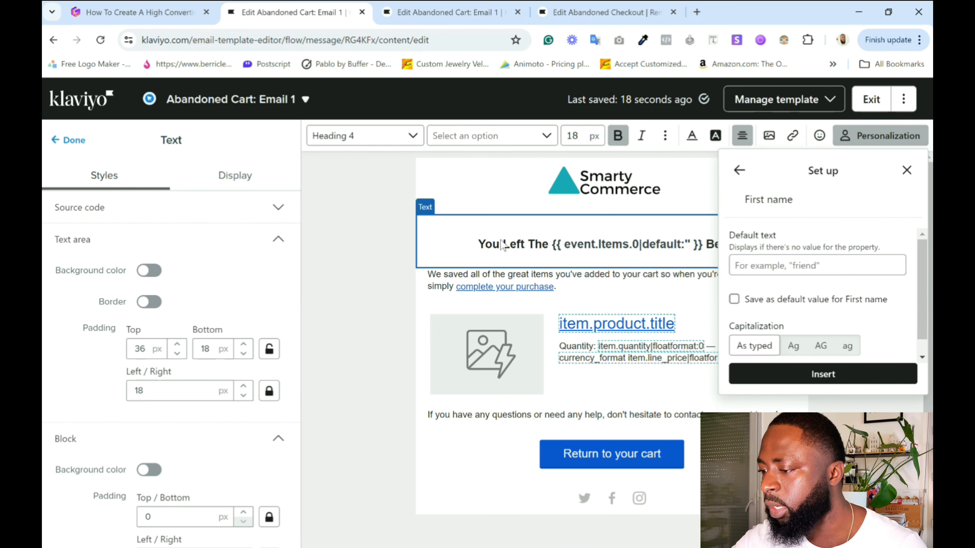
pyautogui.click(795, 260)
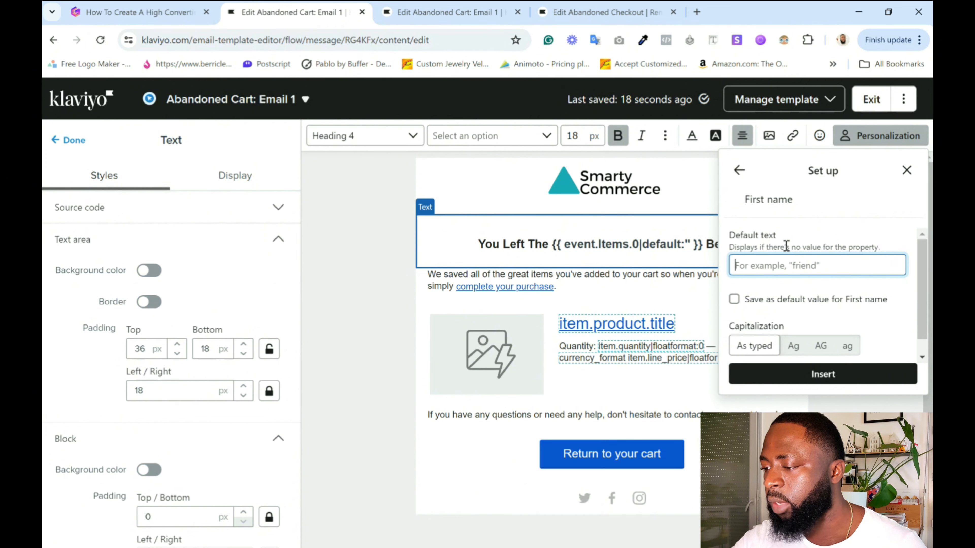
pyautogui.write('Friend')
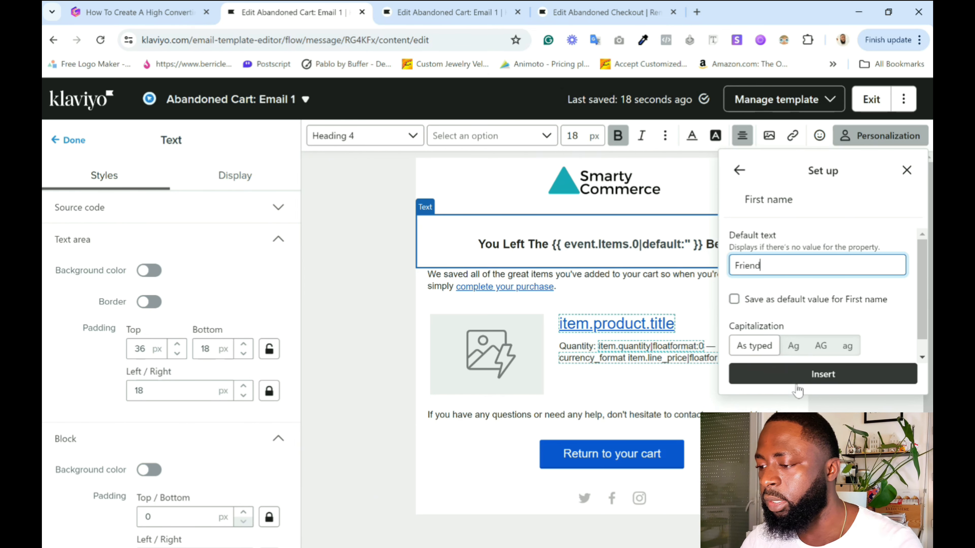
pyautogui.click(821, 374)
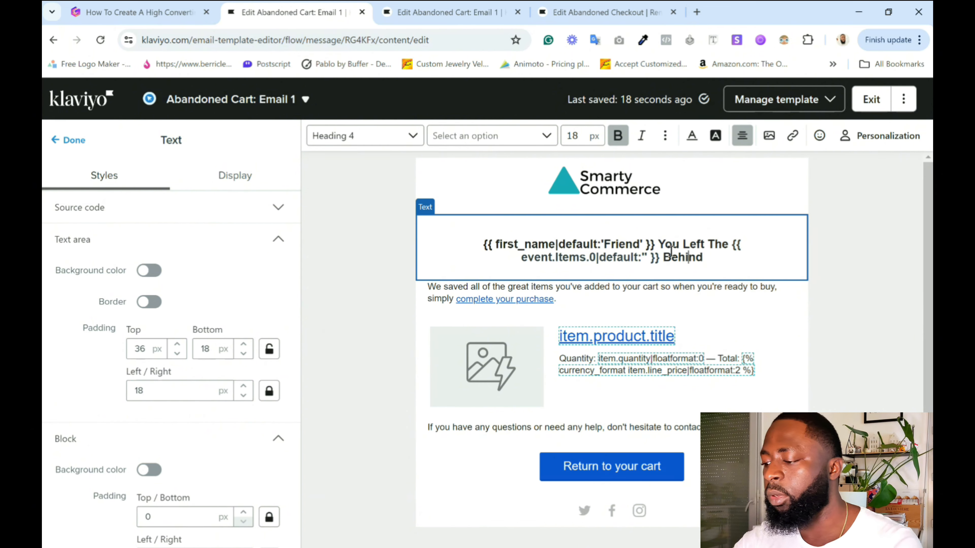
# Remove the first-name variable from the start of the heading.
pyautogui.moveTo(659, 245); pyautogui.dragTo(444, 243)
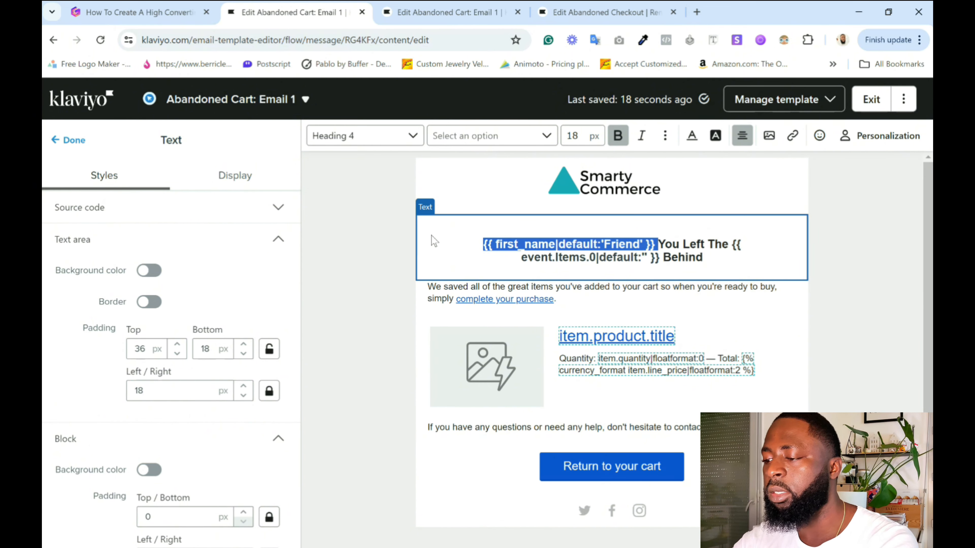
pyautogui.press('BackSpace')
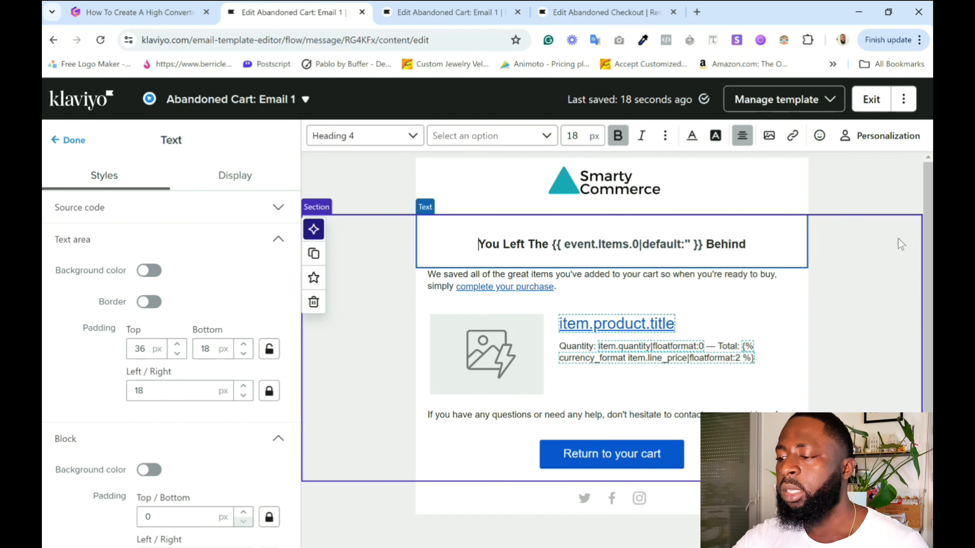
pyautogui.click(900, 244)
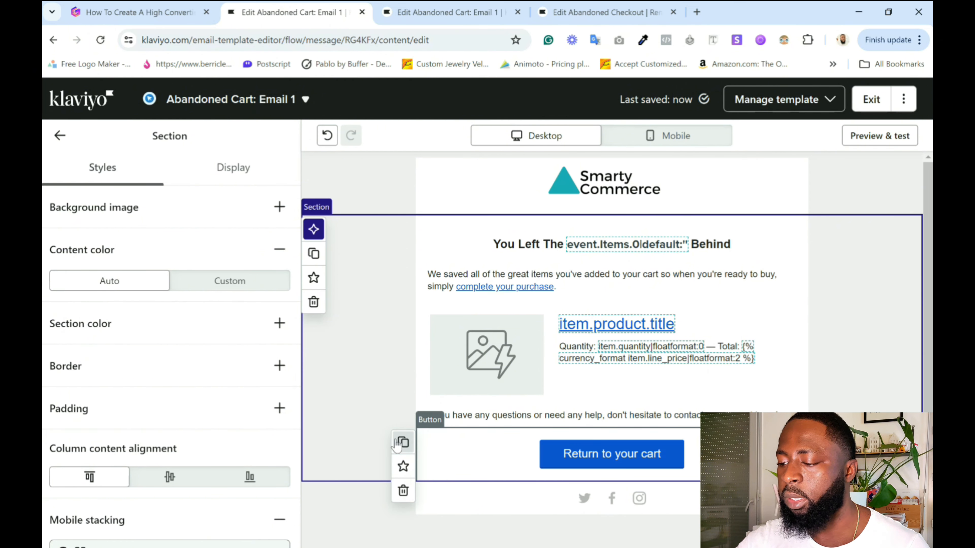
# Duplicate the Return to your cart button and place one copy directly below the heading.
pyautogui.click(403, 442)
pyautogui.moveTo(571, 461); pyautogui.dragTo(581, 290)
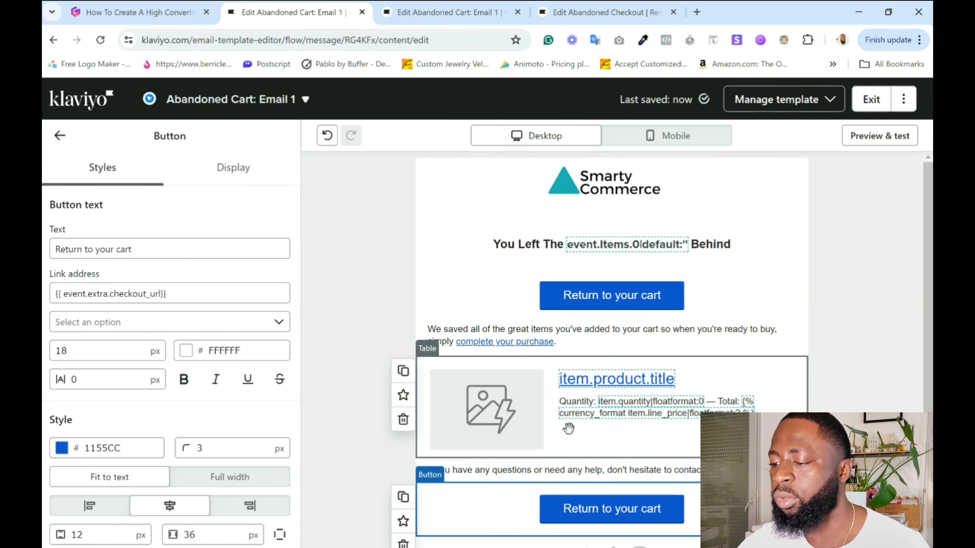
pyautogui.click(858, 377)
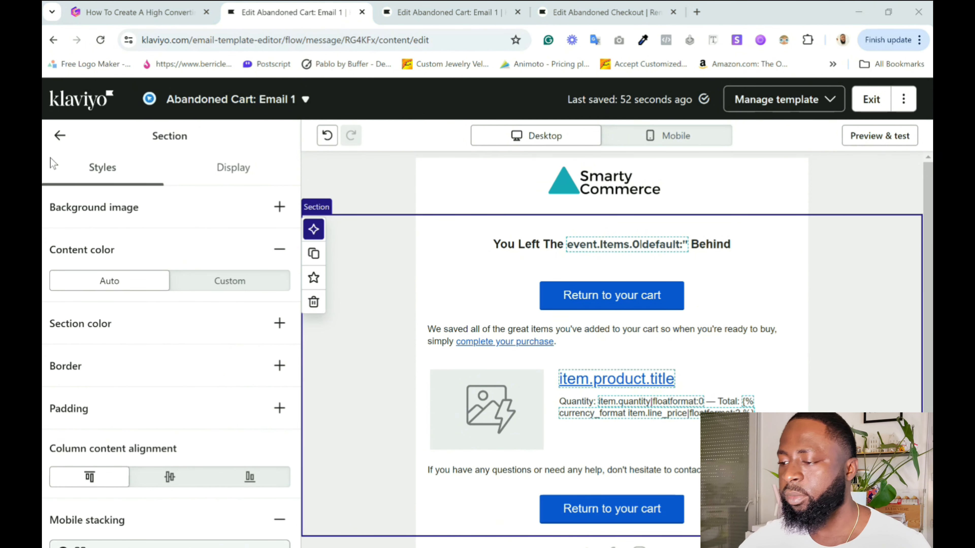
# Preview the email in its mobile layout and return to the editor.
pyautogui.click(877, 137)
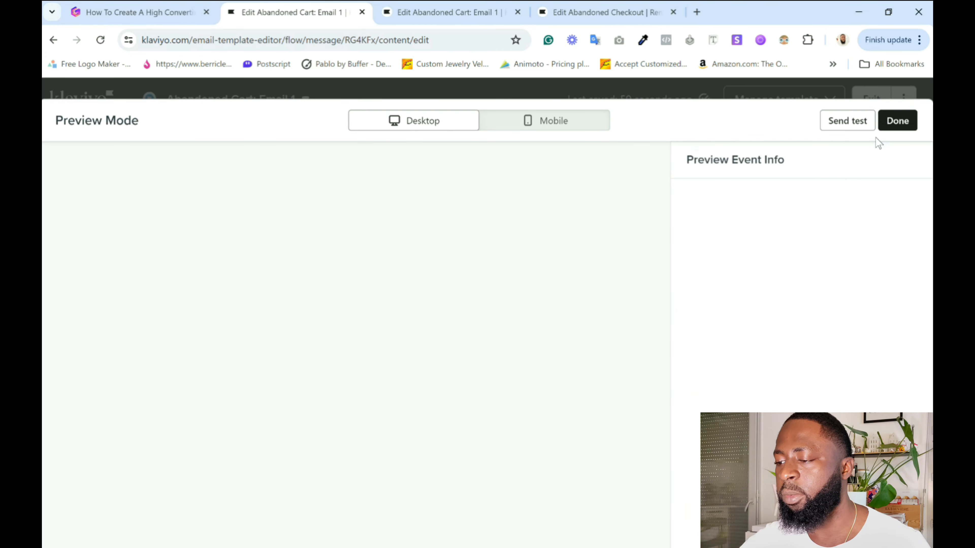
pyautogui.click(561, 127)
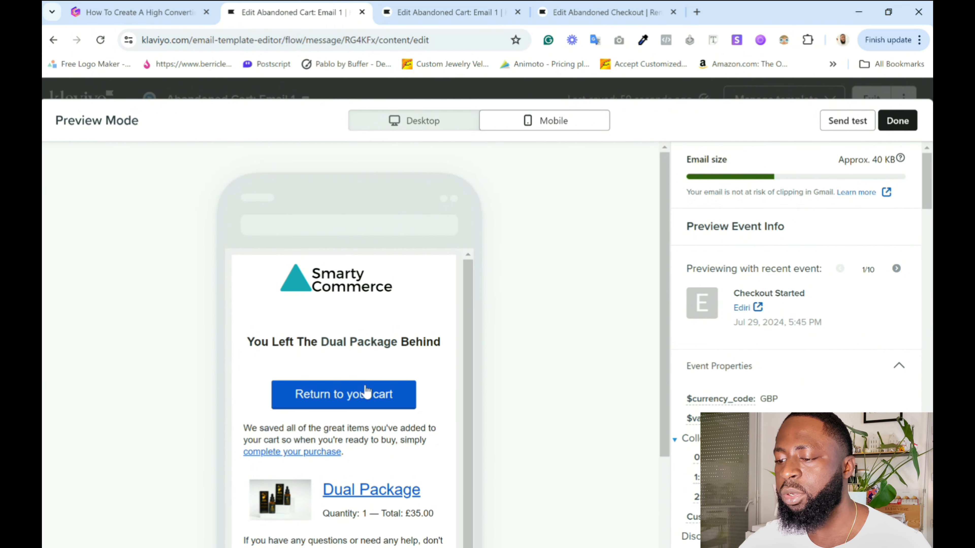
pyautogui.click(908, 121)
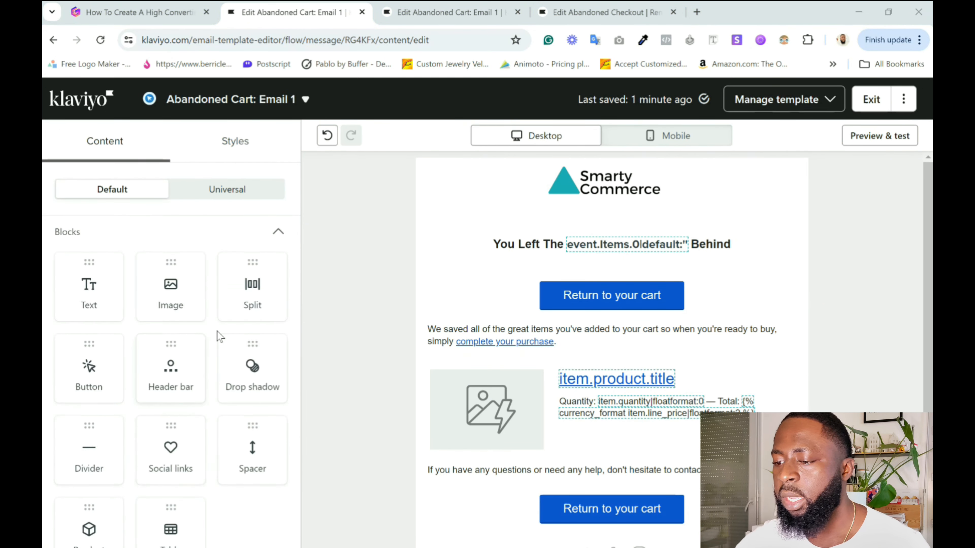
# Add a Table block below the product item and move the lower Return to your cart button above it.
pyautogui.scroll(-3, 217, 331)
pyautogui.scroll(-1, 486, 402)
pyautogui.scroll(-1, 486, 402)
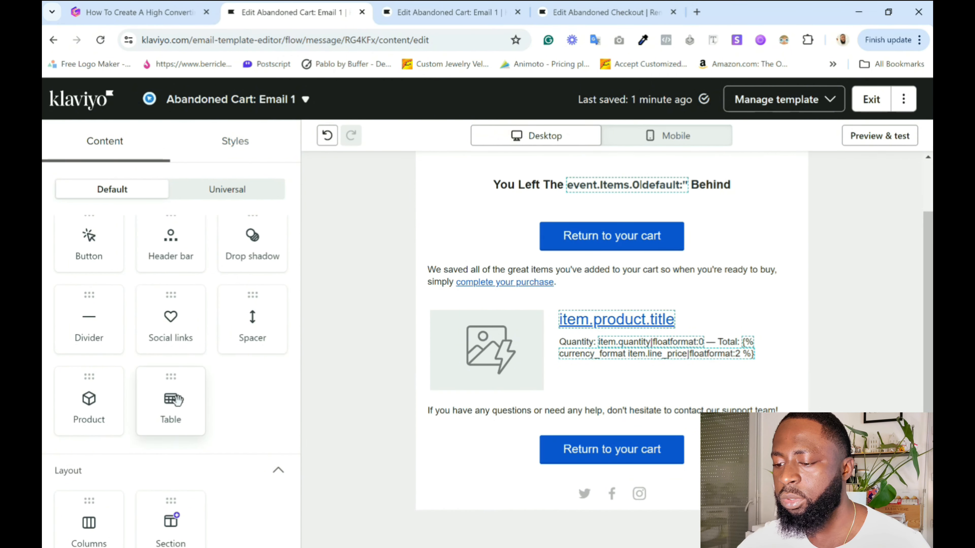
pyautogui.moveTo(177, 400); pyautogui.dragTo(596, 407)
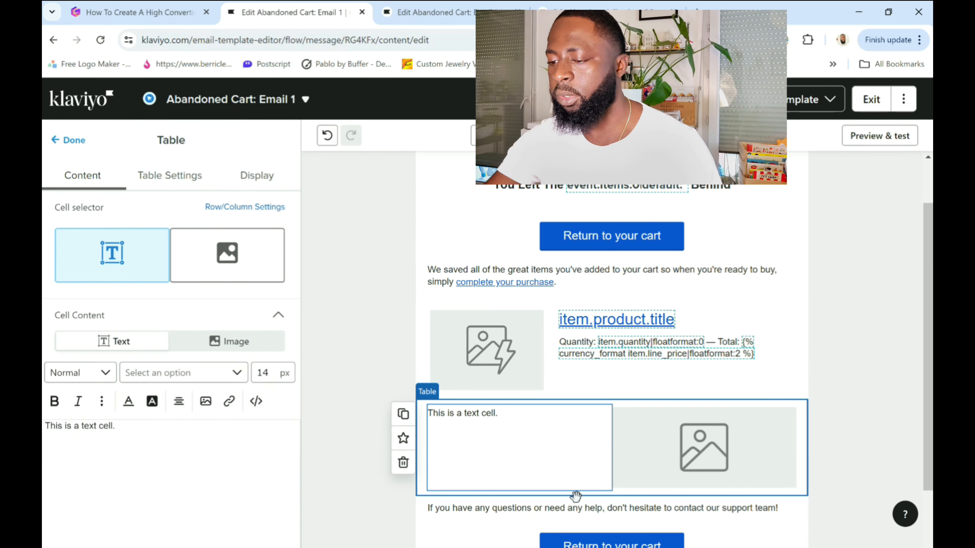
pyautogui.moveTo(560, 545); pyautogui.dragTo(530, 390)
# Set the new table's data to Dynamic and delete Column 2.
pyautogui.click(651, 436)
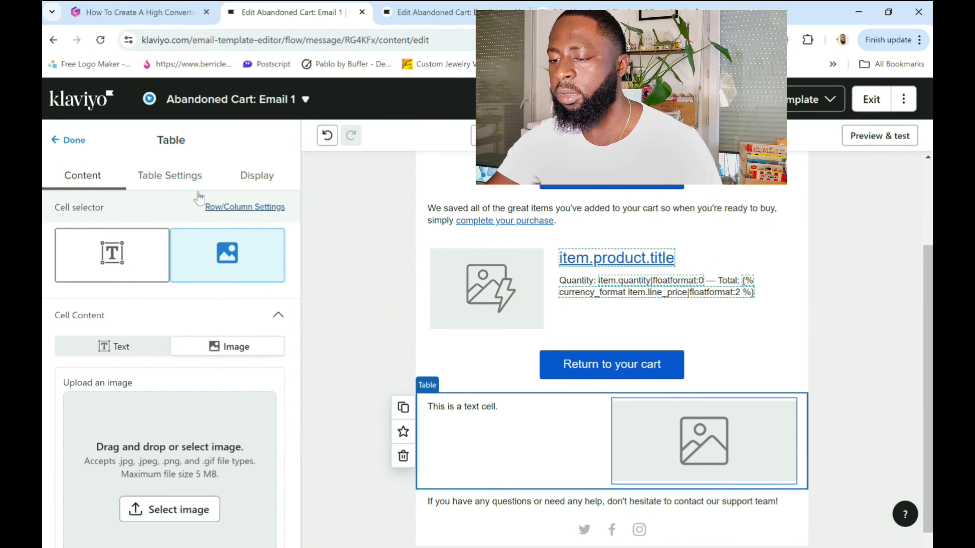
pyautogui.click(176, 178)
pyautogui.click(196, 235)
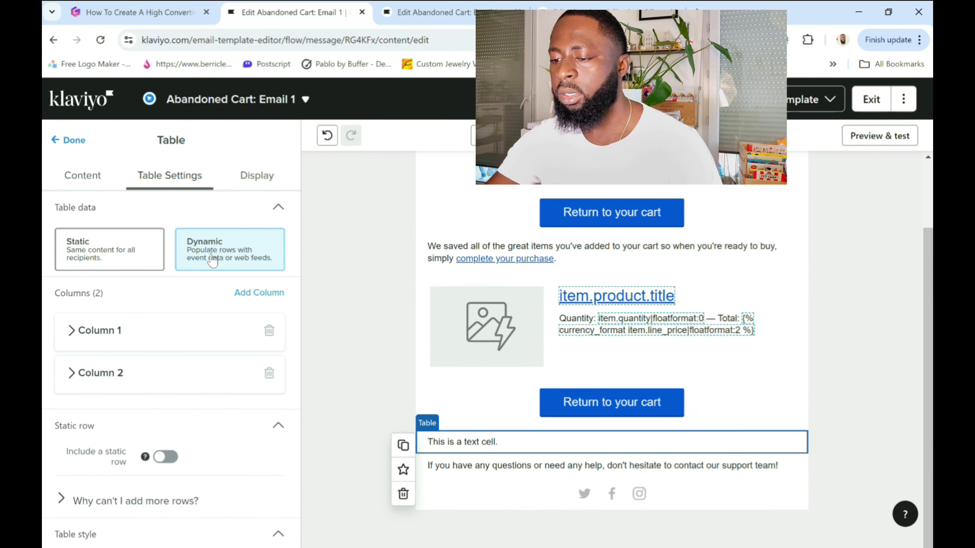
pyautogui.click(122, 357)
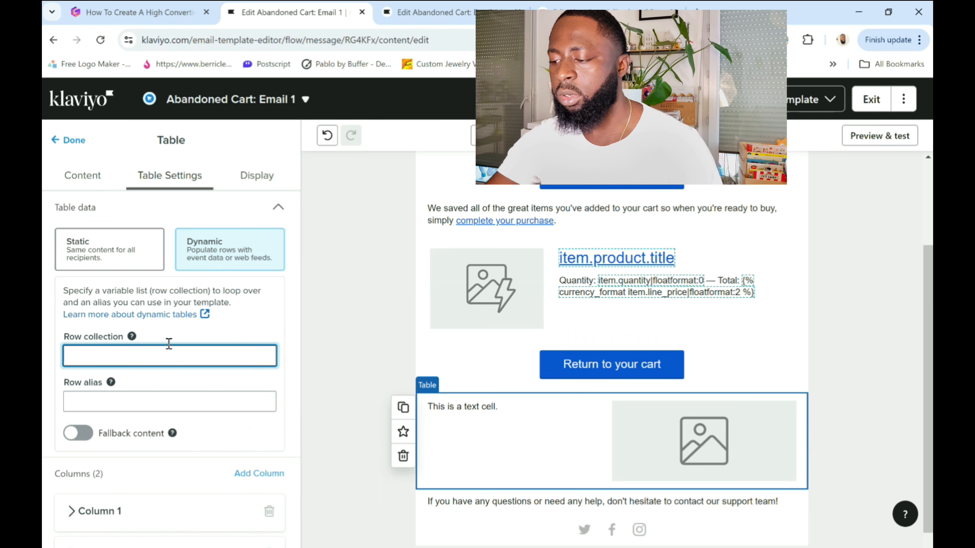
pyautogui.scroll(-3, 215, 430)
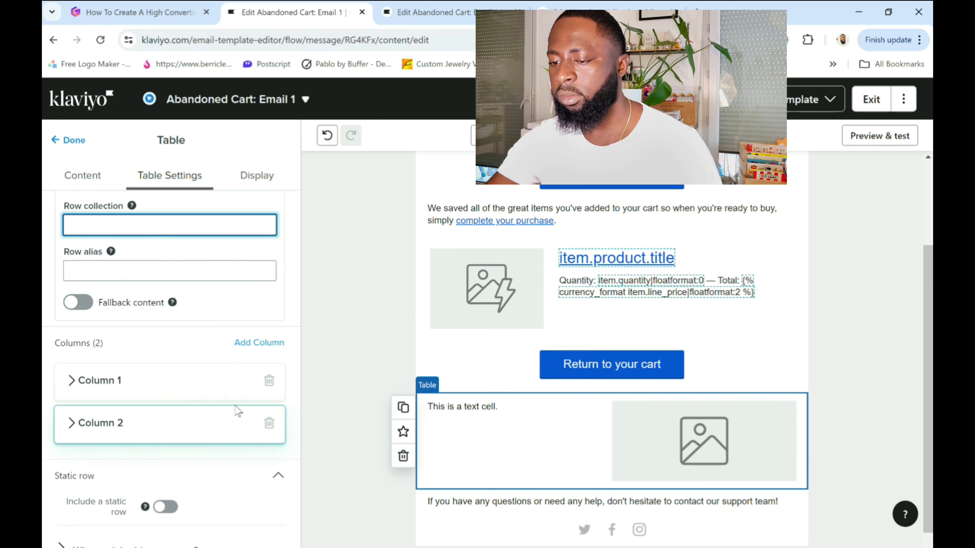
pyautogui.click(270, 423)
pyautogui.scroll(3, 188, 423)
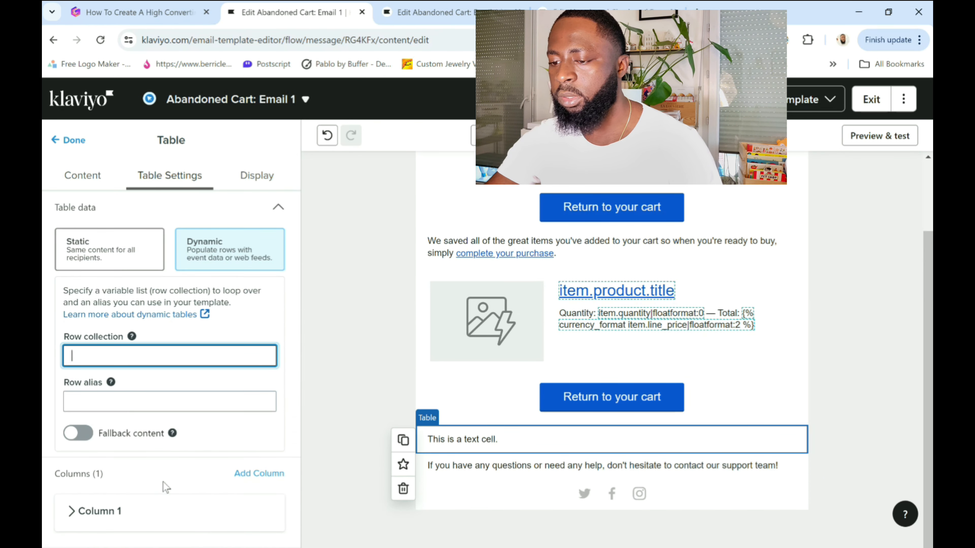
# Copy the row collection event.extra.line_items from the reference email's table into the new table and set its row alias to item.
pyautogui.click(610, 4)
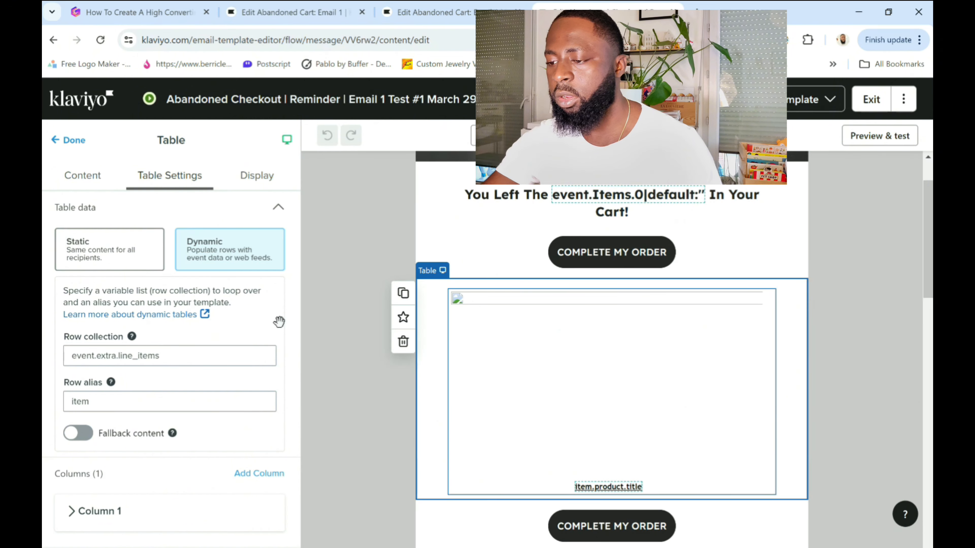
pyautogui.tripleClick(238, 353)
pyautogui.hotkey('ctrl', 'c')
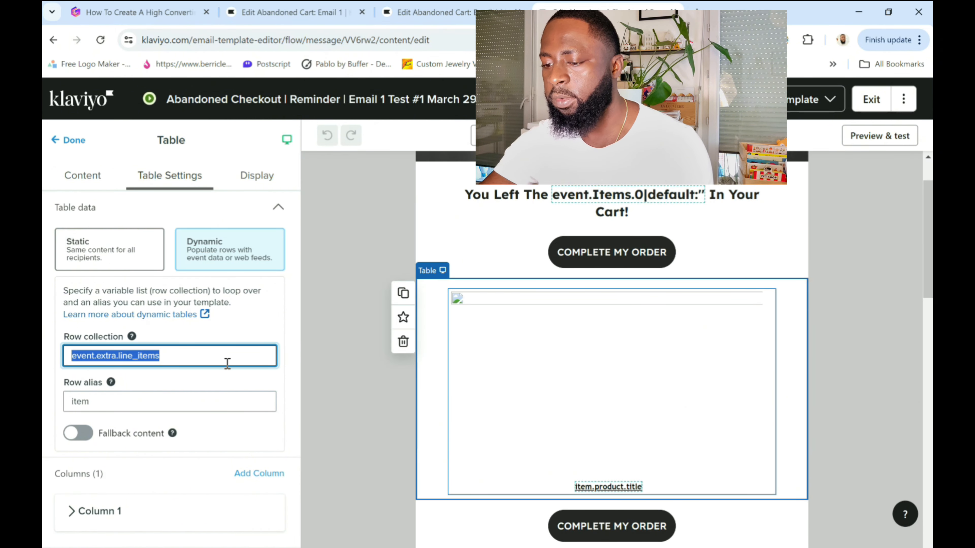
pyautogui.click(255, 13)
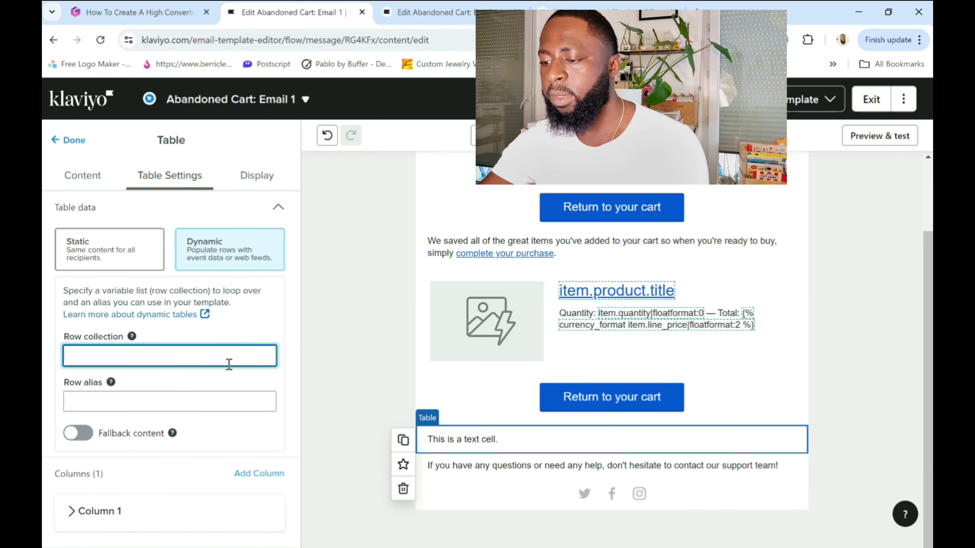
pyautogui.hotkey('ctrl', 'v')
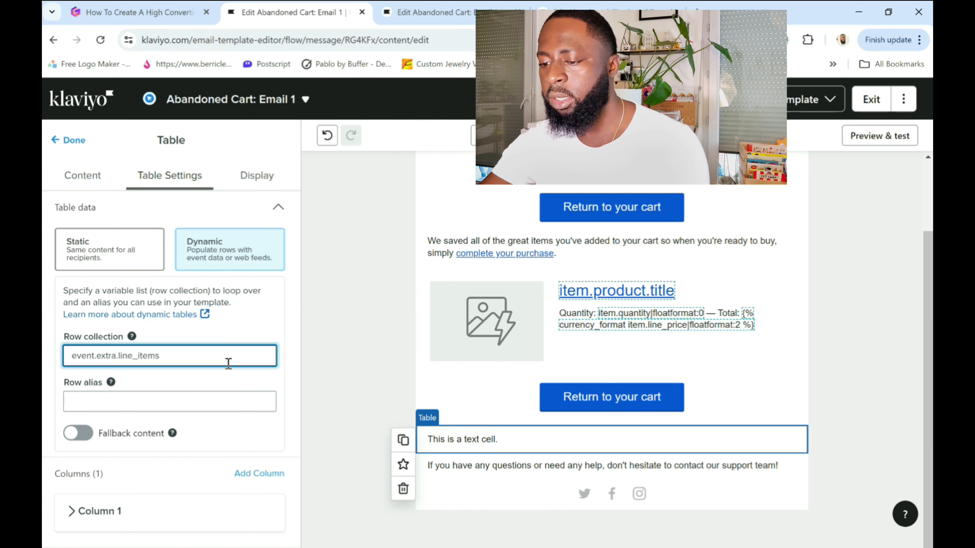
pyautogui.click(611, 6)
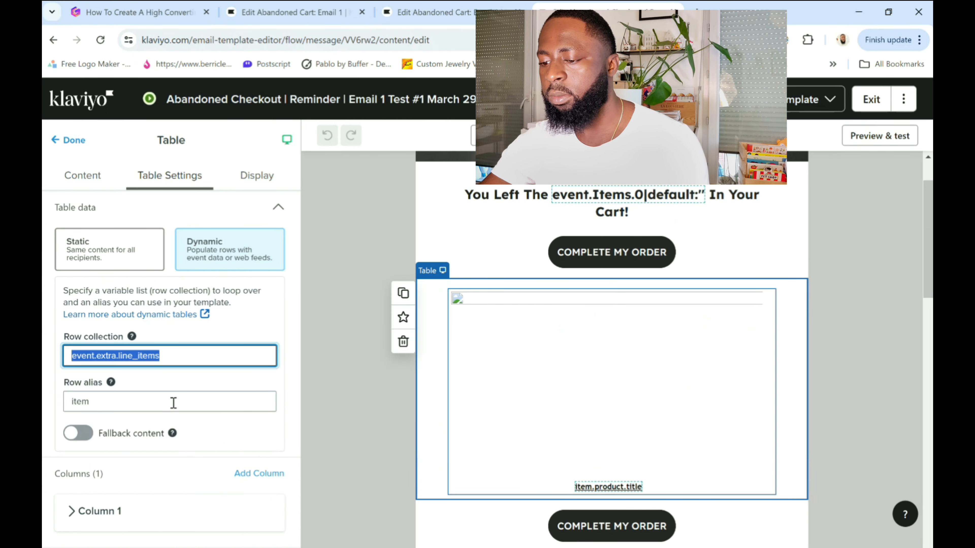
pyautogui.press('Tab')
pyautogui.click(292, 12)
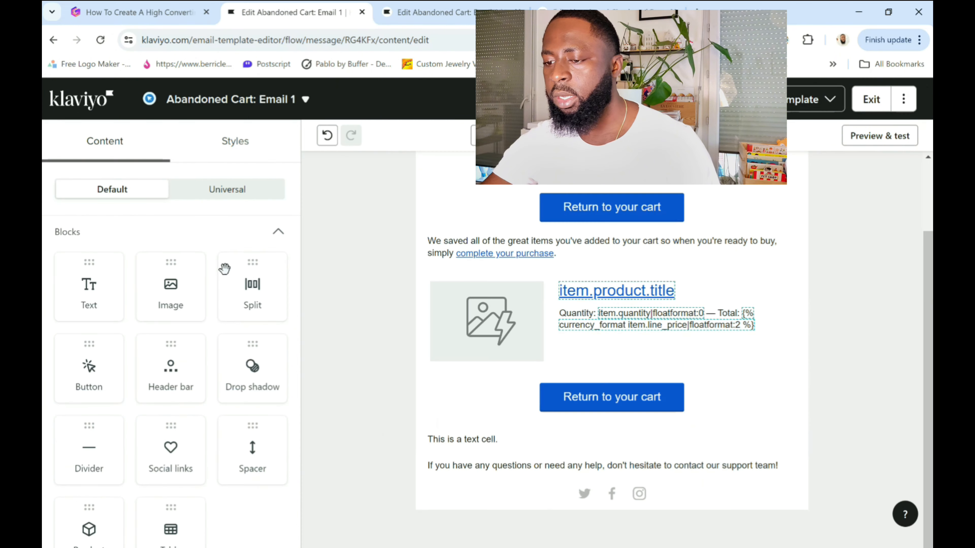
# Clear the placeholder text from the new table's dynamic cell.
pyautogui.click(441, 439)
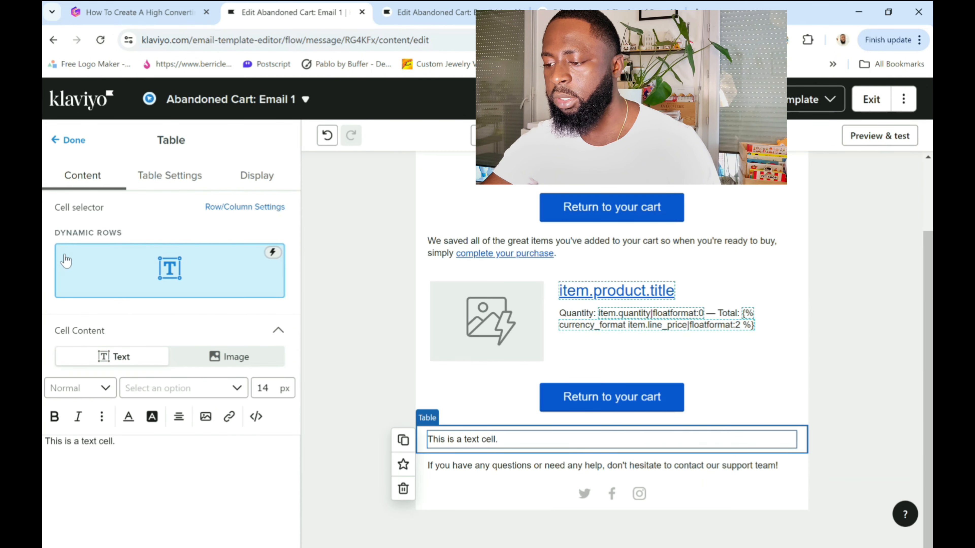
pyautogui.click(122, 442)
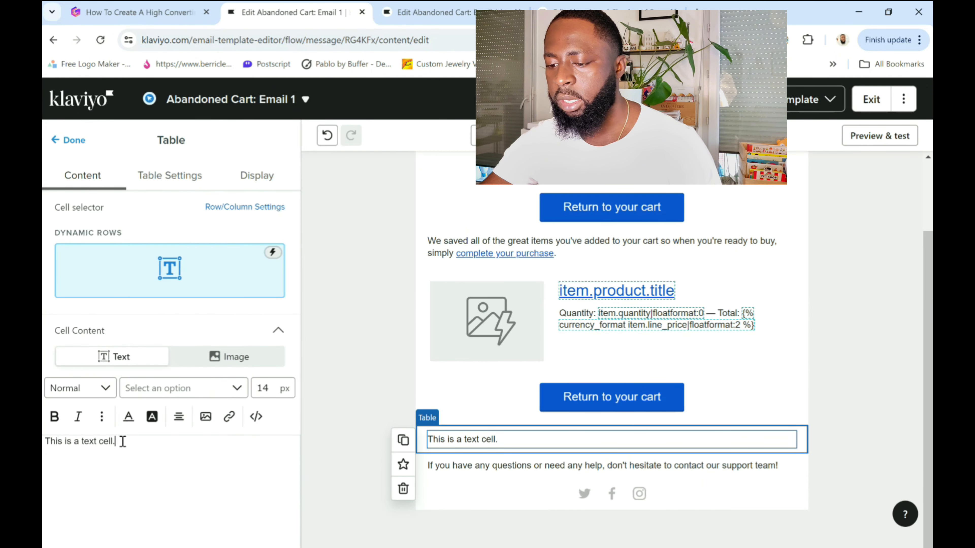
pyautogui.hotkey('ctrl', 'a')
pyautogui.press('BackSpace')
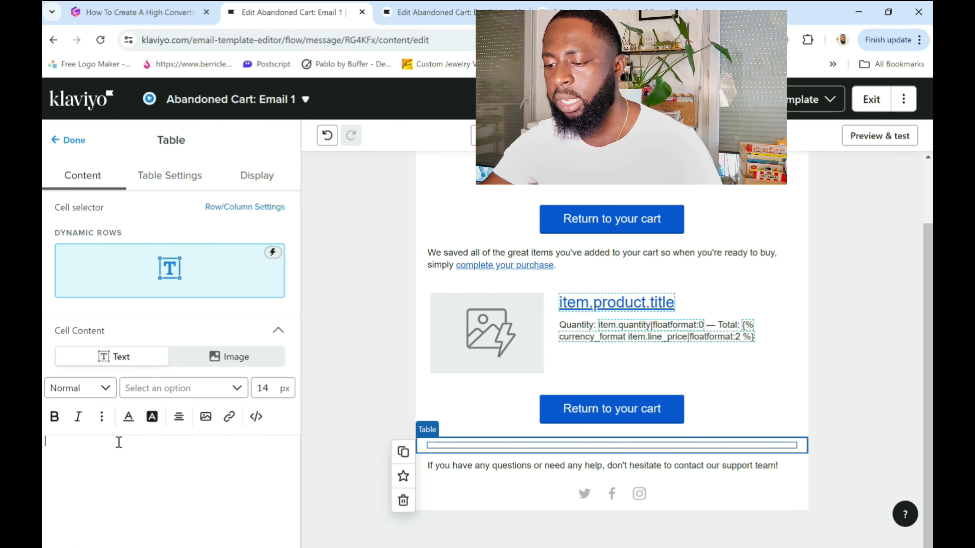
# Start inserting an image in the cell, using the vertical block code {% if item.product.variant.images.0.src %}…{%endif%} from the Gamma document as its image URL.
pyautogui.click(204, 417)
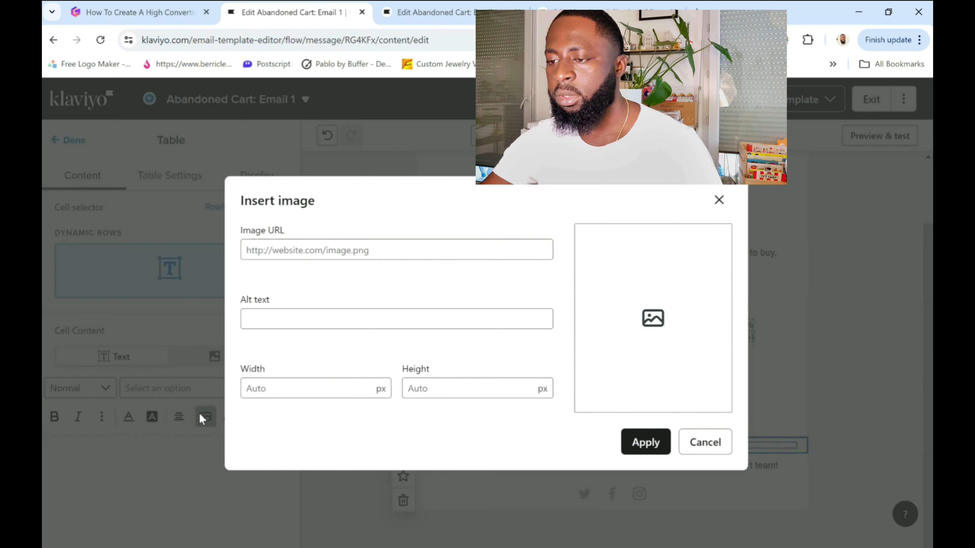
pyautogui.click(296, 248)
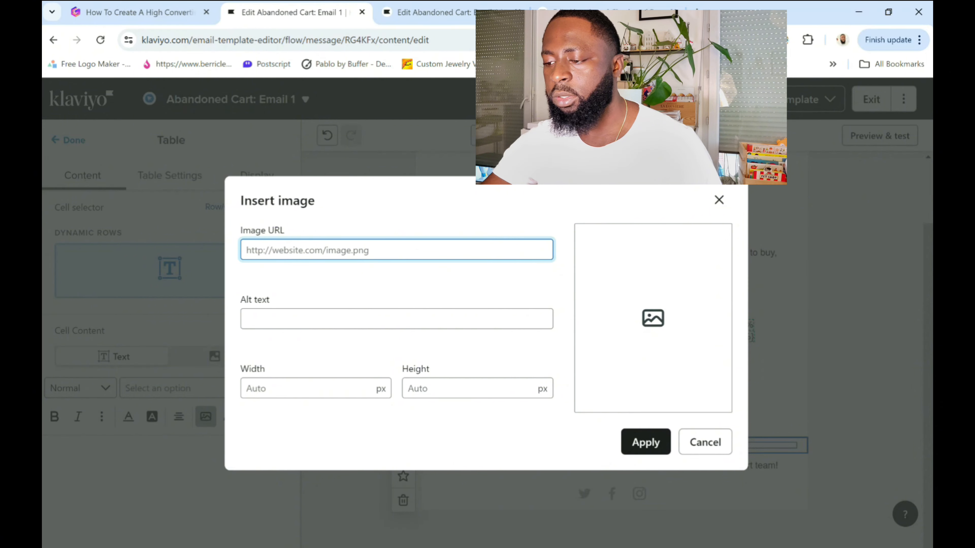
pyautogui.click(131, 12)
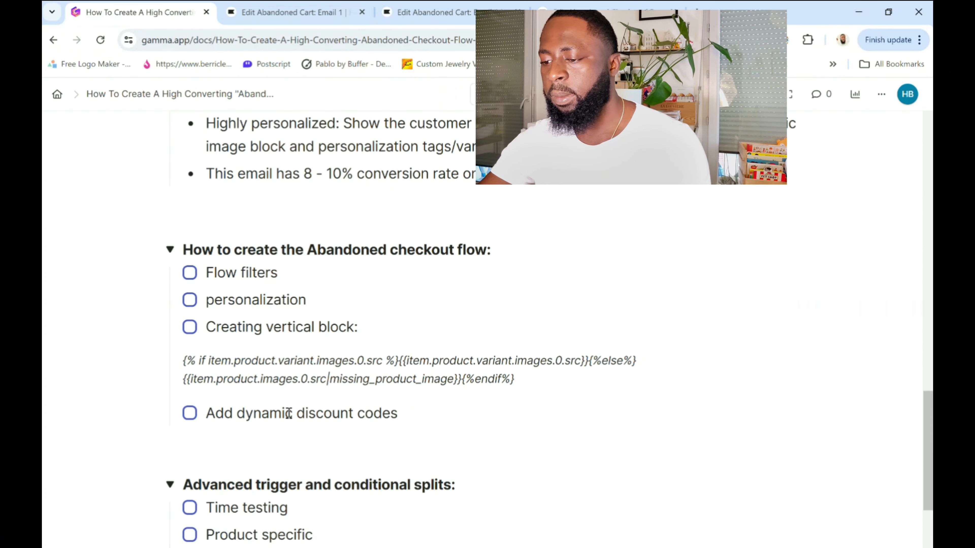
pyautogui.tripleClick(299, 373)
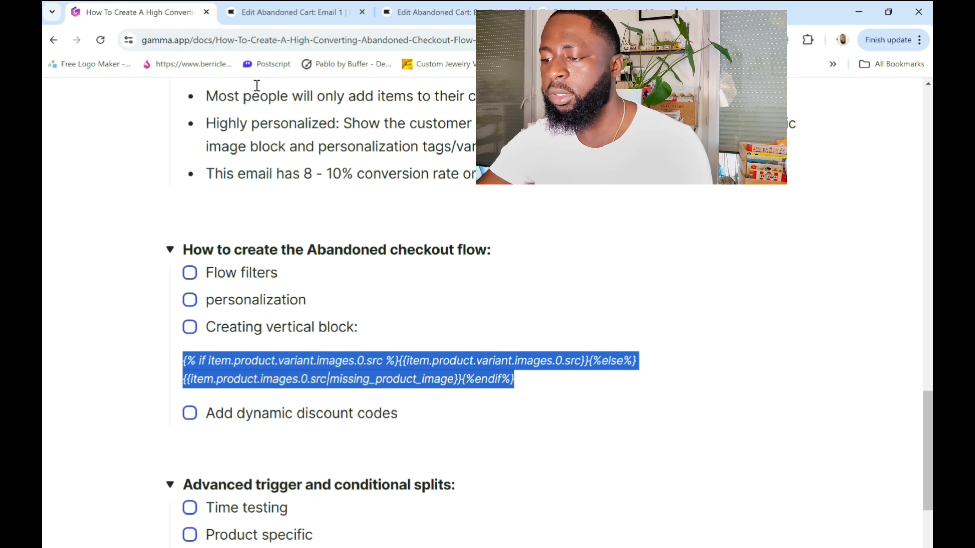
pyautogui.click(316, 5)
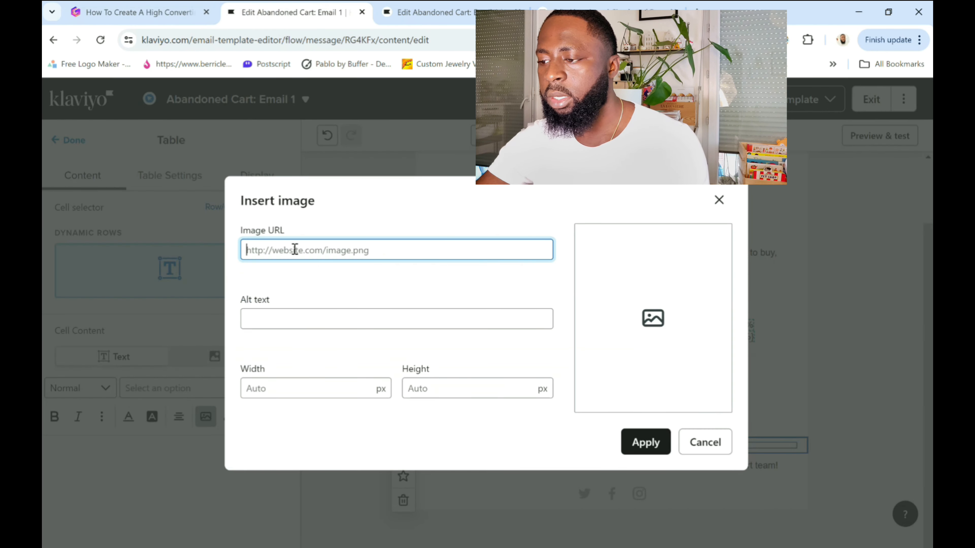
pyautogui.hotkey('ctrl', 'v')
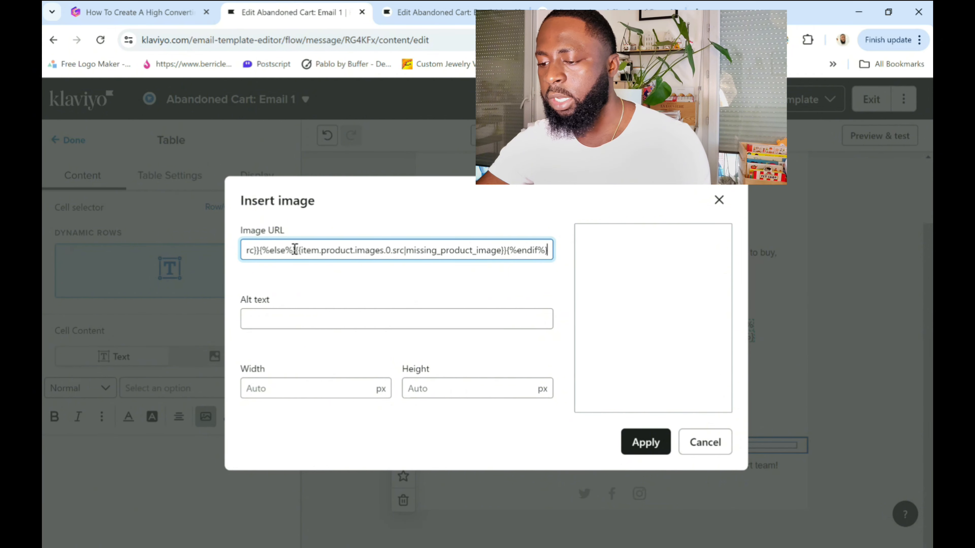
# Set the image's width and height to 300 px each and insert it into the cell.
pyautogui.click(302, 393)
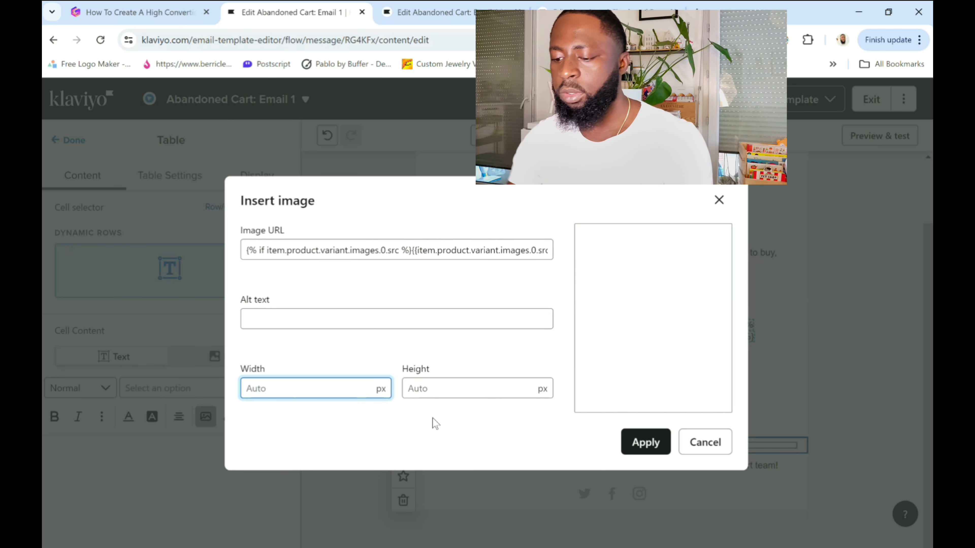
pyautogui.click(454, 387)
pyautogui.write('300')
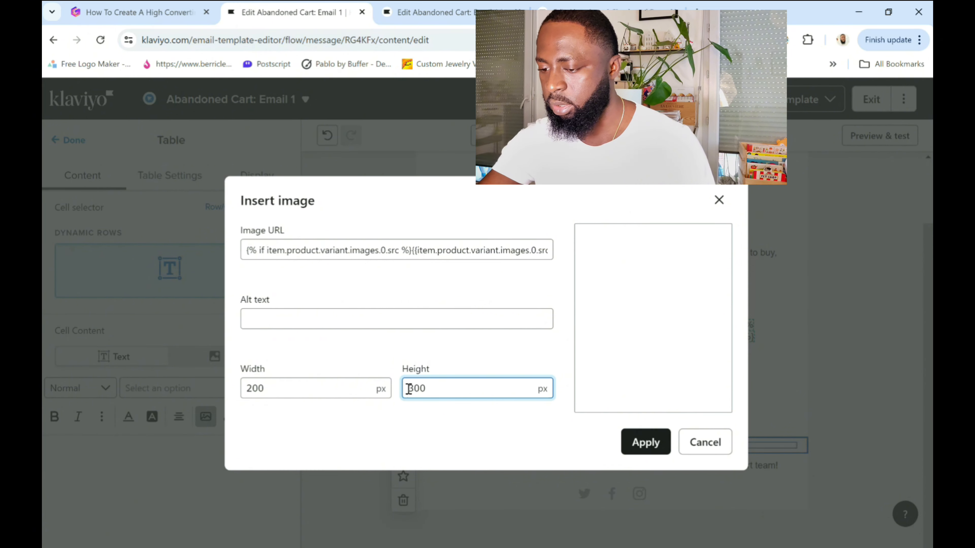
pyautogui.click(252, 389)
pyautogui.write('3')
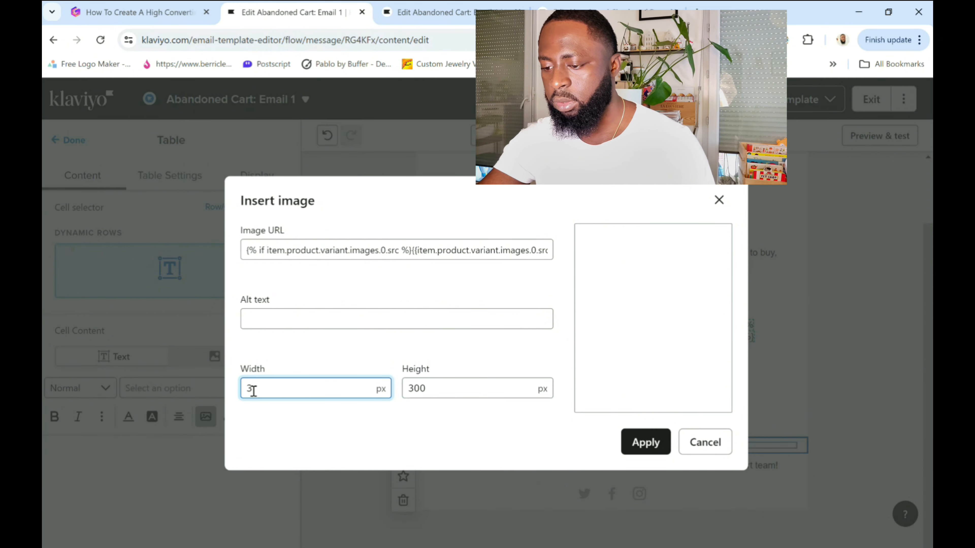
pyautogui.write('00')
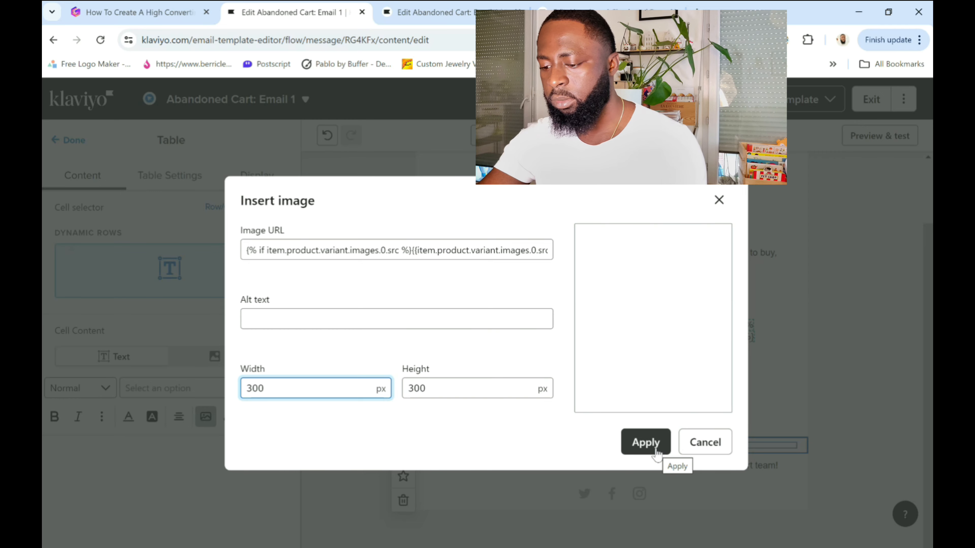
pyautogui.click(646, 443)
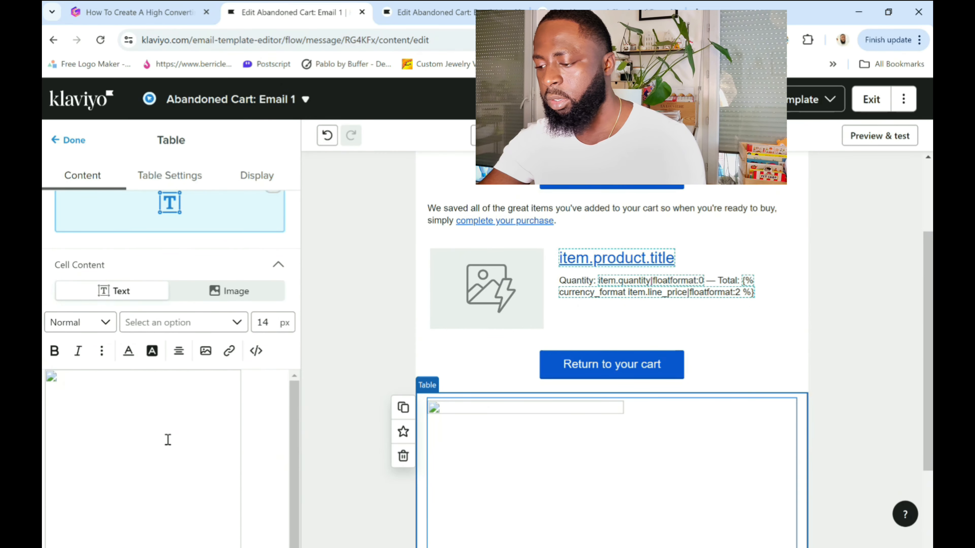
# Center the inserted dynamic product image within the table cell.
pyautogui.click(214, 446)
pyautogui.scroll(-1, 213, 454)
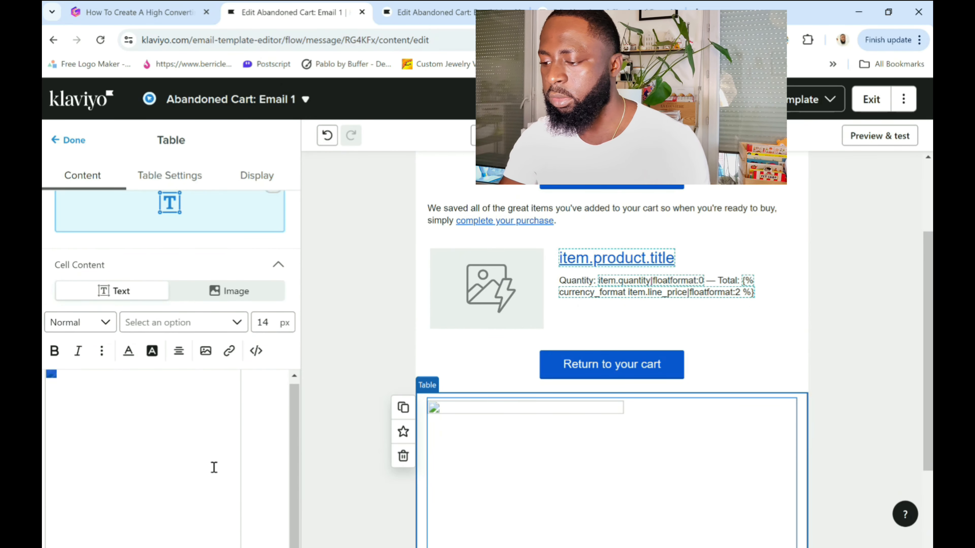
pyautogui.click(179, 351)
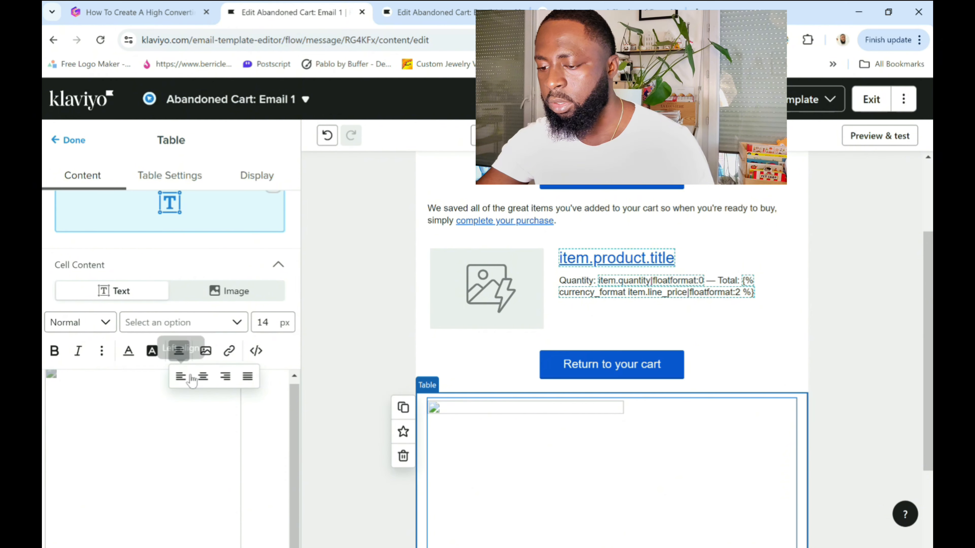
pyautogui.click(203, 377)
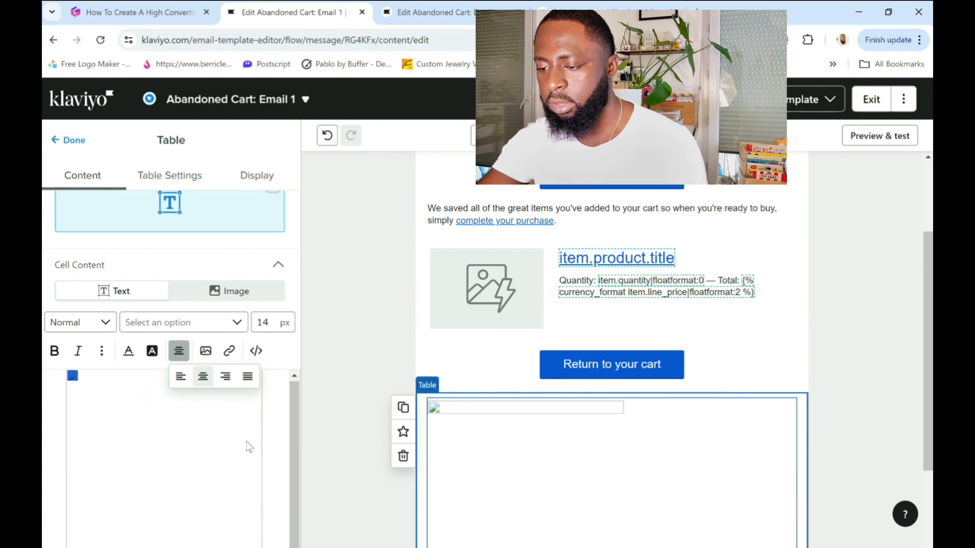
pyautogui.click(275, 488)
pyautogui.scroll(-3, 274, 488)
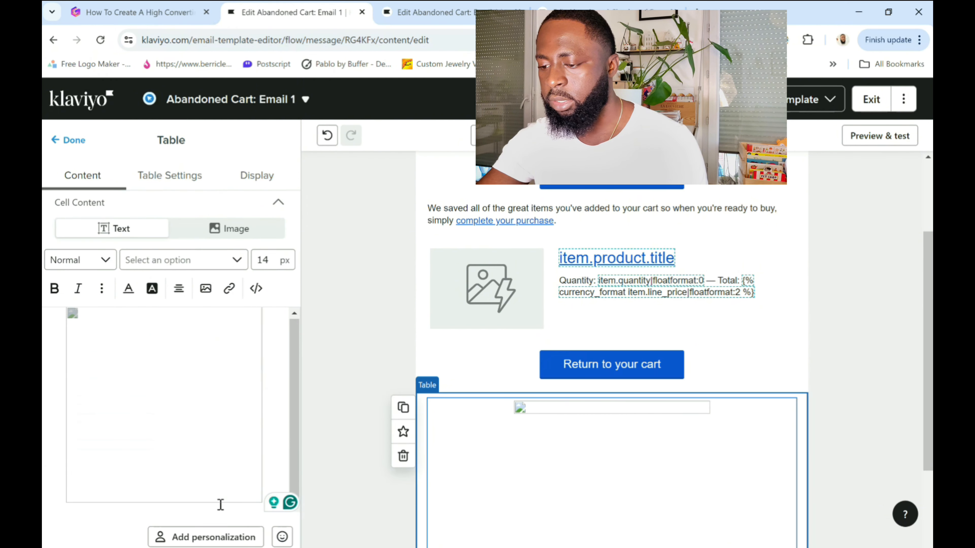
# Copy the product title, quantity and total text from the upper product table onto a new line below the image in the new table.
pyautogui.click(695, 285)
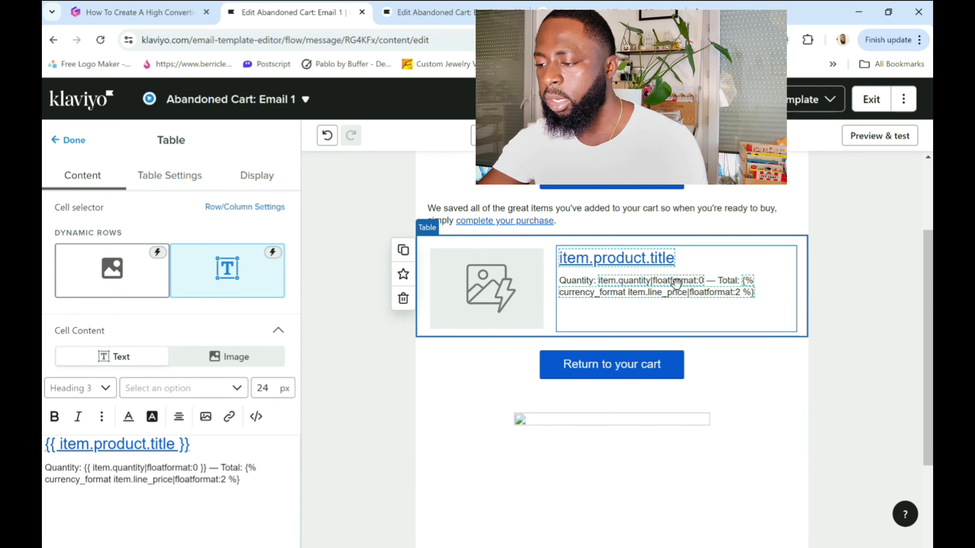
pyautogui.moveTo(242, 480); pyautogui.dragTo(43, 449)
pyautogui.hotkey('ctrl', 'c')
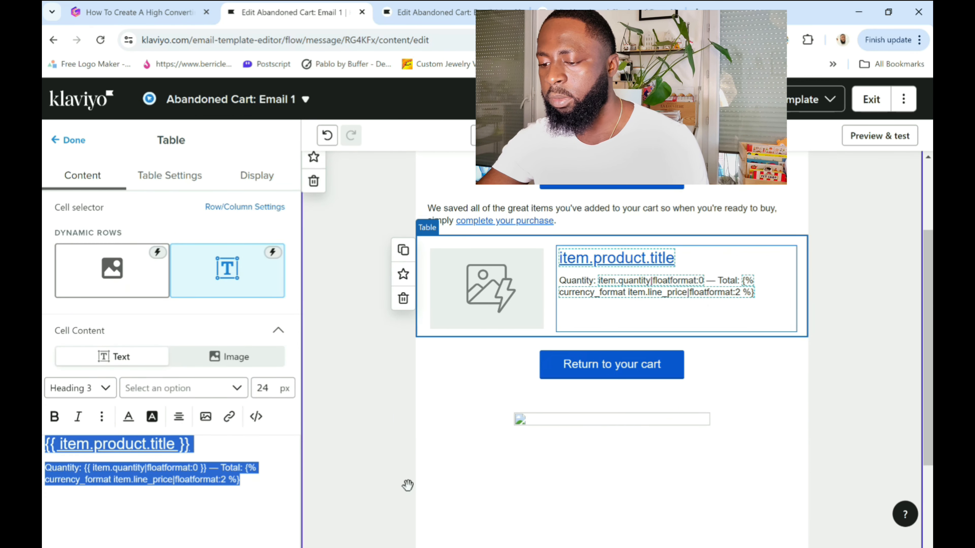
pyautogui.scroll(-3, 729, 461)
pyautogui.click(724, 404)
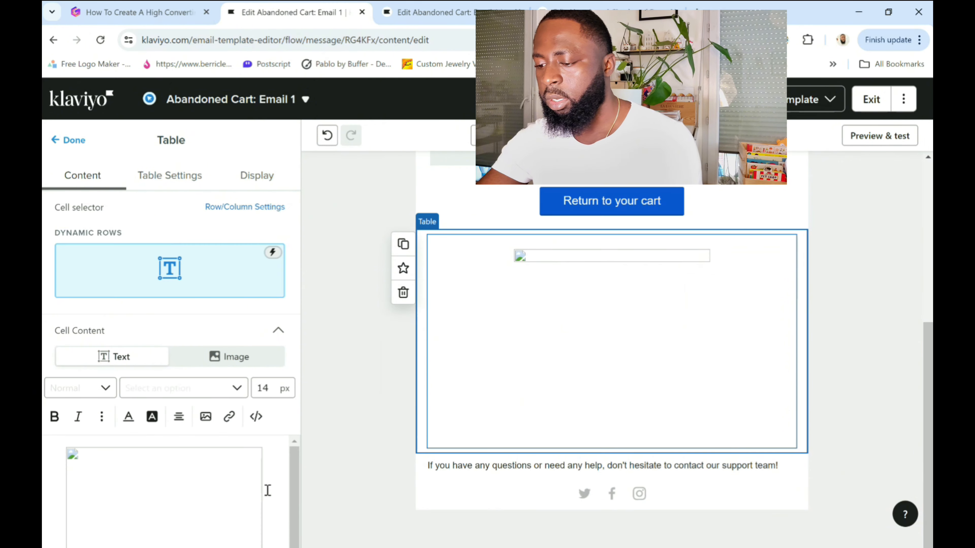
pyautogui.scroll(-3, 262, 504)
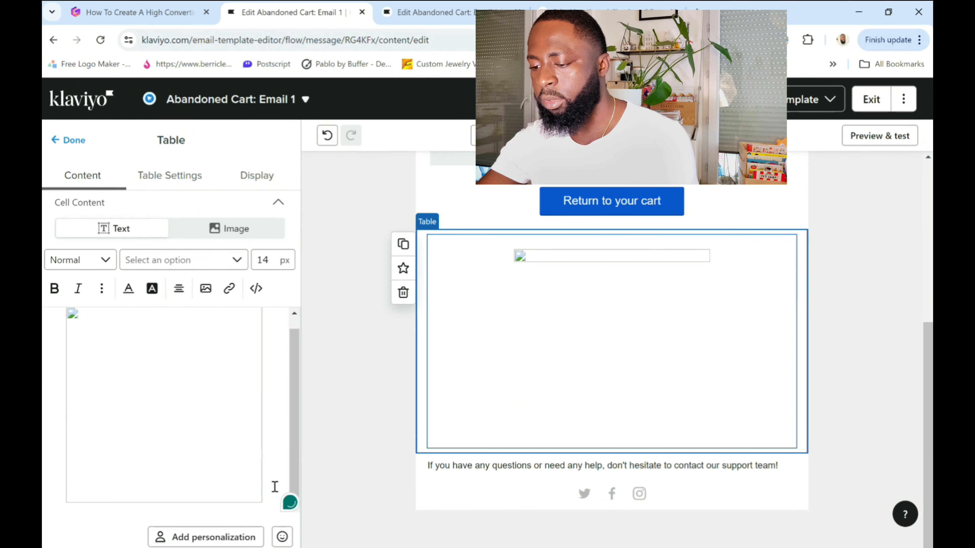
pyautogui.click(275, 486)
pyautogui.press('Return')
pyautogui.hotkey('ctrl', 'v')
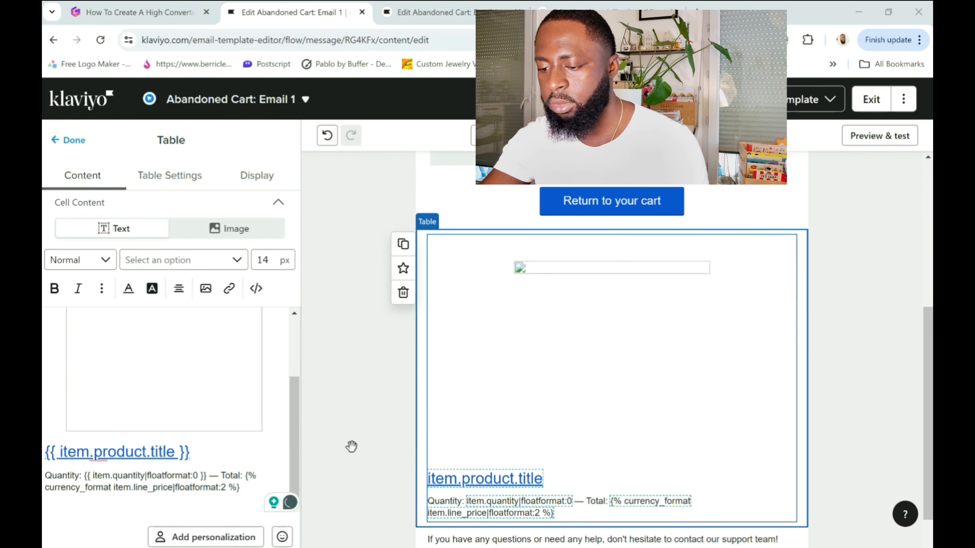
# Center the pasted product title and quantity text and set its font size to 18 px.
pyautogui.moveTo(265, 492); pyautogui.dragTo(44, 462)
pyautogui.click(178, 288)
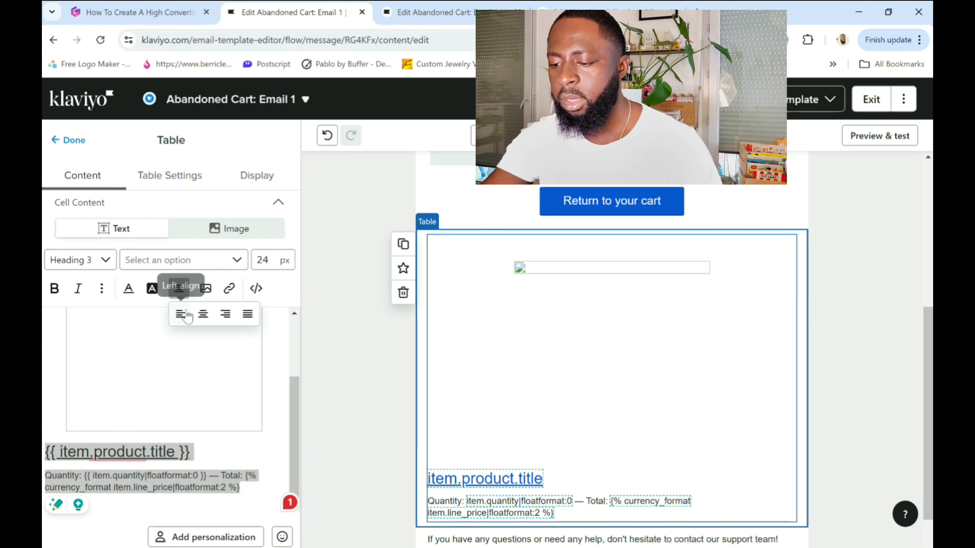
pyautogui.click(202, 314)
pyautogui.click(263, 260)
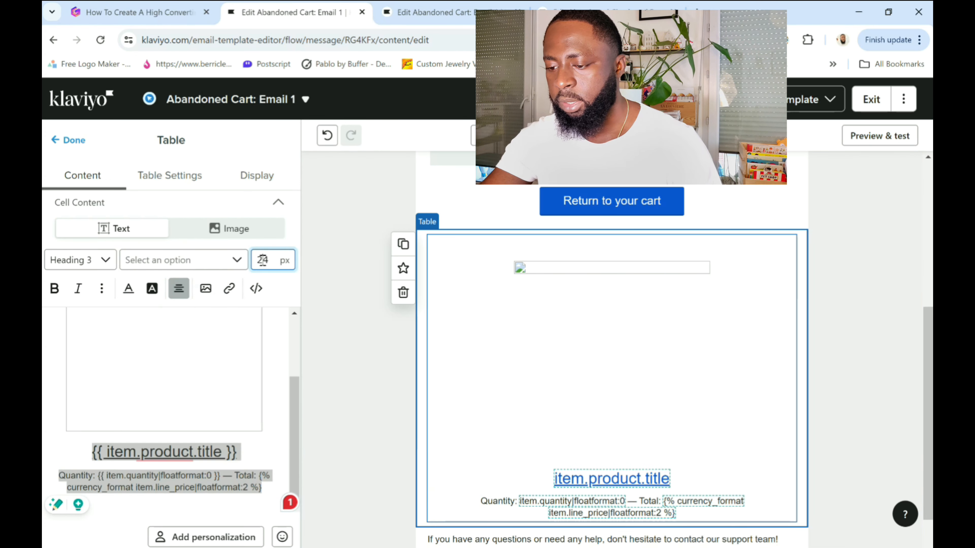
pyautogui.write('18')
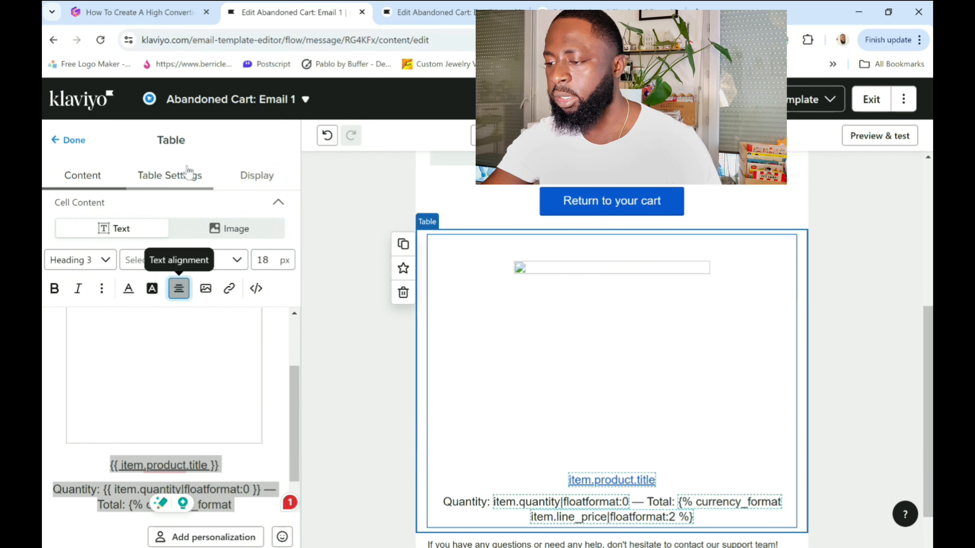
# Finish editing the table and preview the email down to the new vertical product block.
pyautogui.click(66, 141)
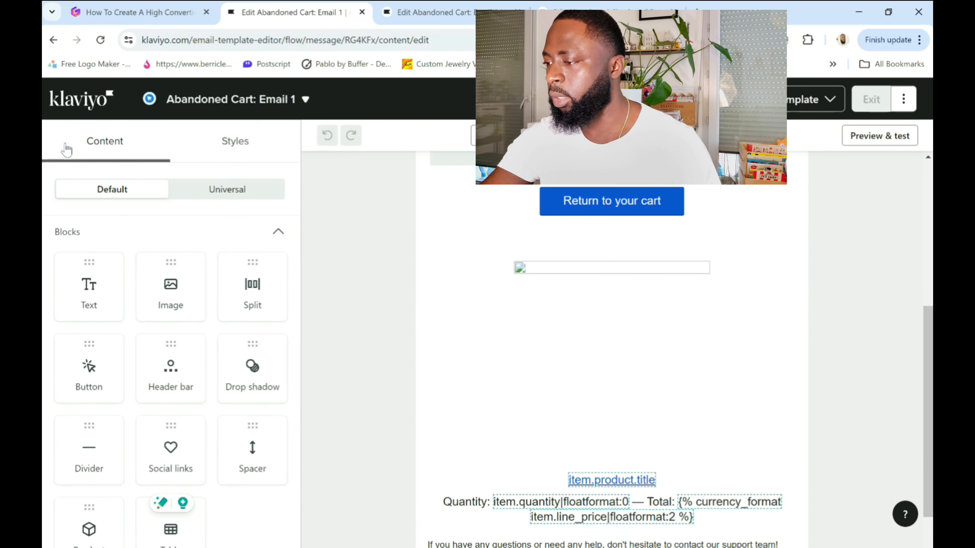
pyautogui.click(853, 139)
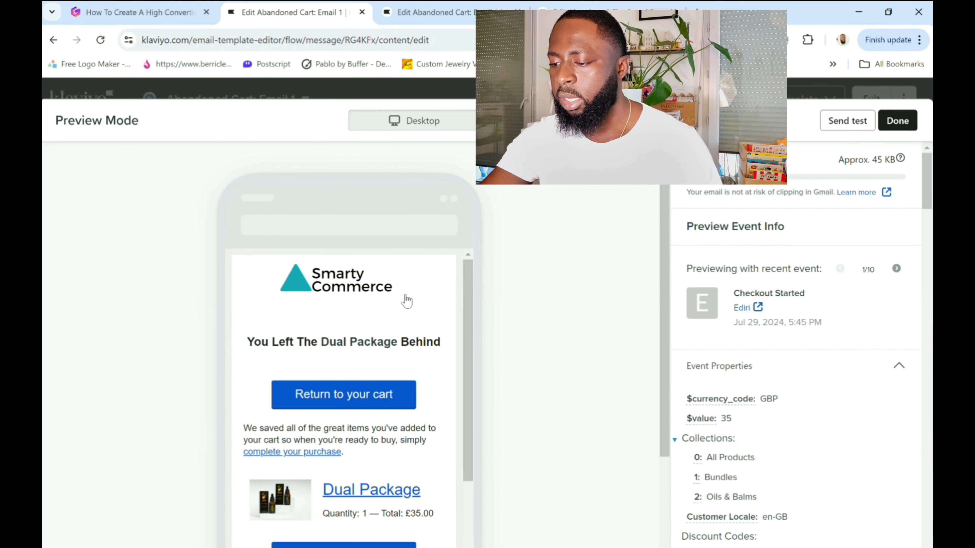
pyautogui.scroll(-10, 407, 301)
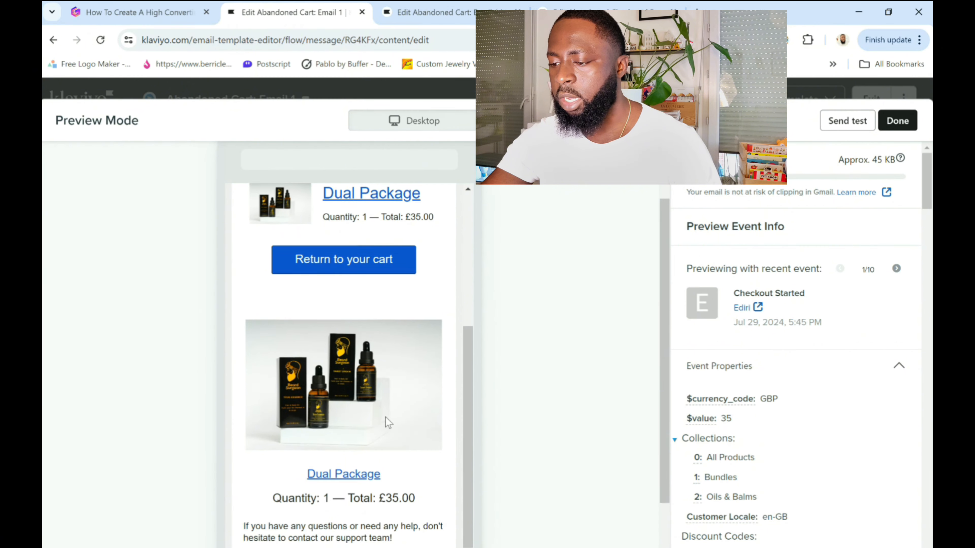
# Compare the original side-by-side product table with the new vertical product block throughout the email preview.
pyautogui.scroll(4, 386, 421)
pyautogui.scroll(-5, 389, 403)
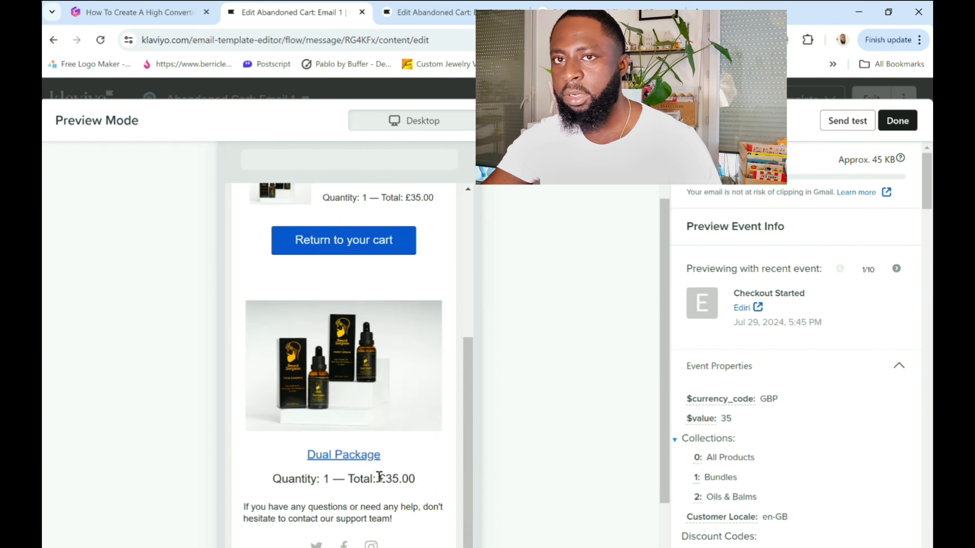
pyautogui.scroll(6, 380, 477)
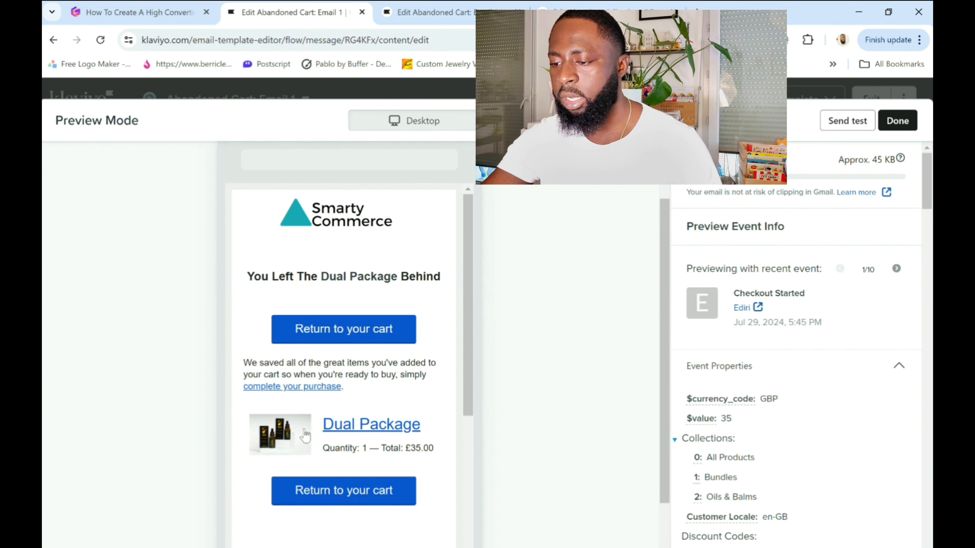
pyautogui.scroll(-3, 305, 435)
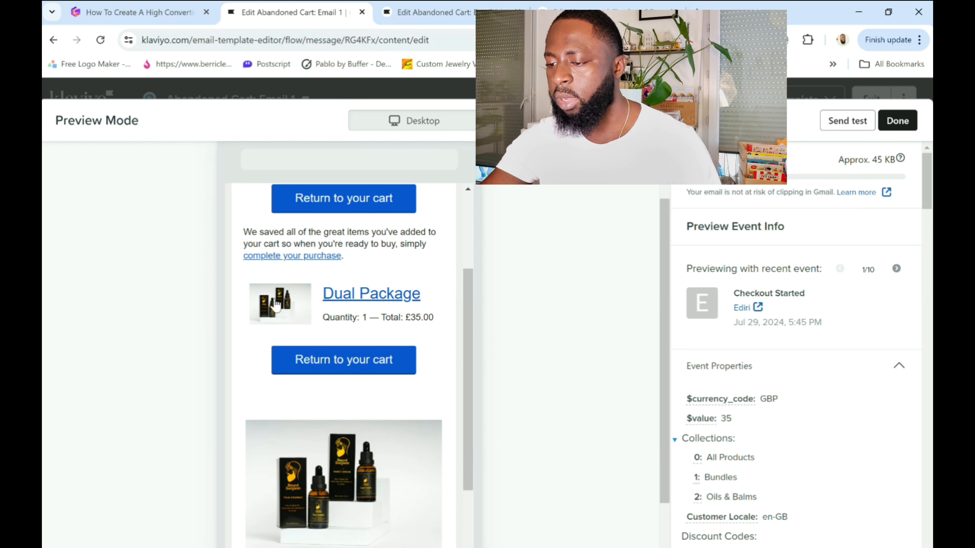
pyautogui.scroll(-3, 311, 491)
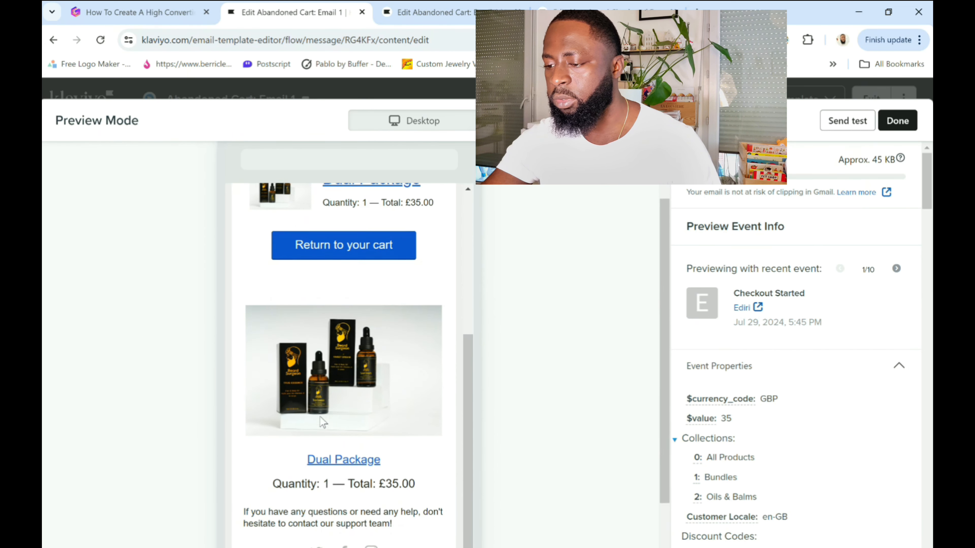
pyautogui.scroll(2, 323, 421)
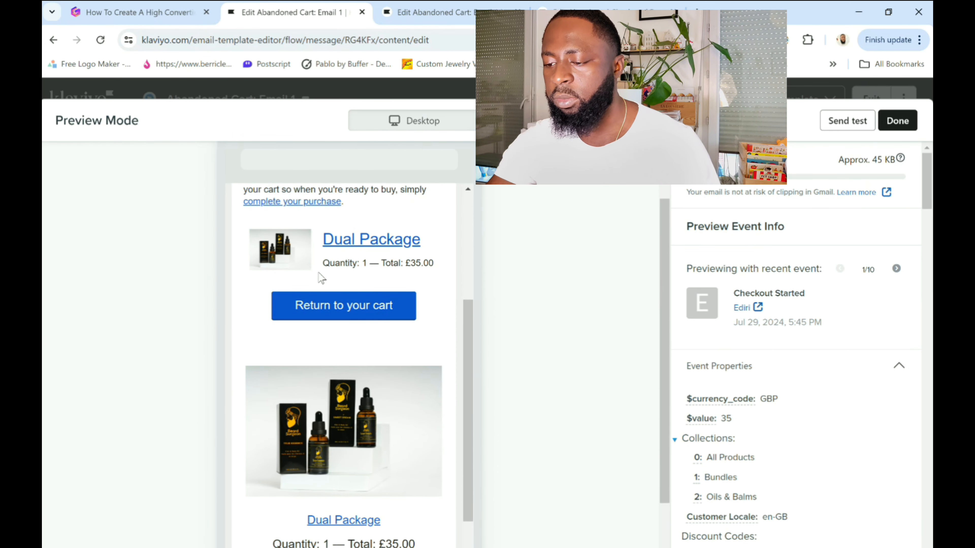
pyautogui.scroll(-1, 303, 427)
pyautogui.scroll(-1, 305, 430)
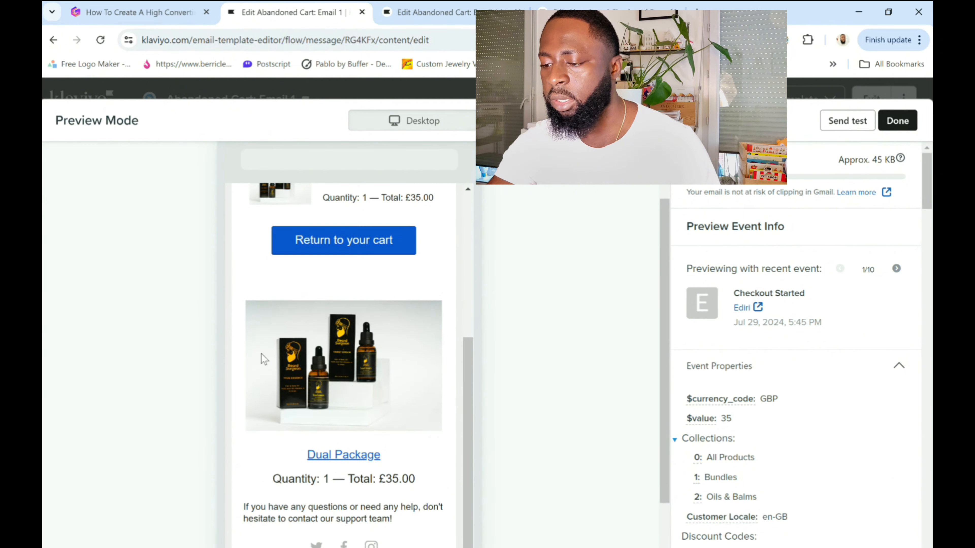
pyautogui.scroll(1, 303, 364)
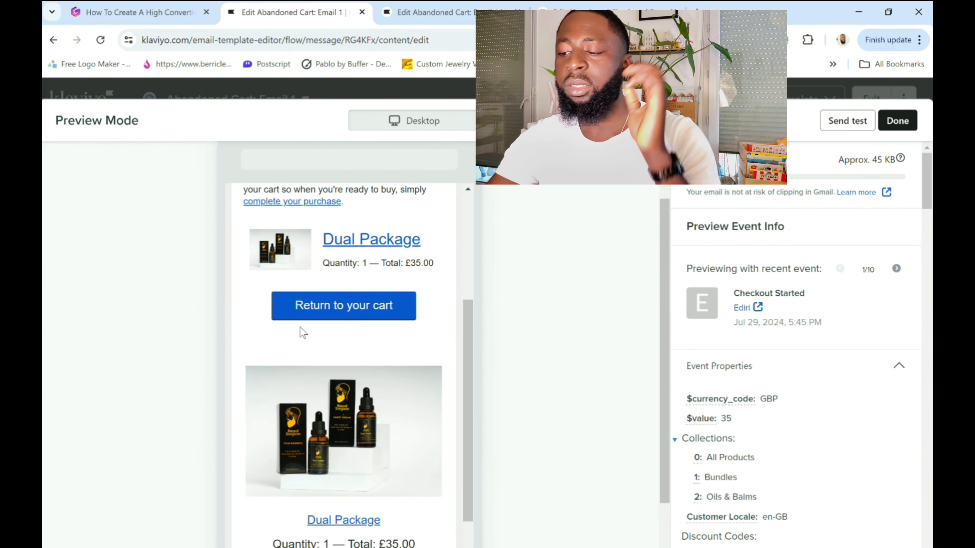
pyautogui.scroll(-1, 378, 457)
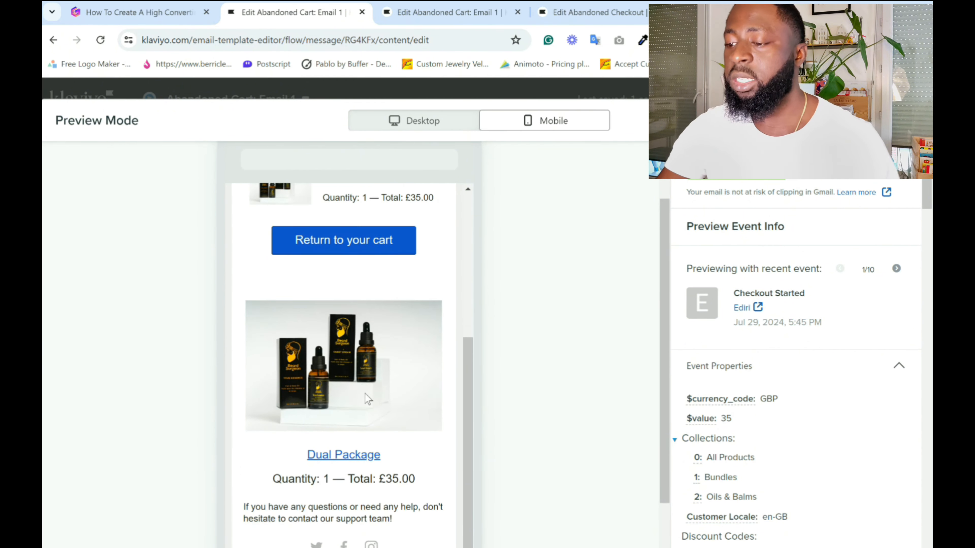
pyautogui.scroll(1, 313, 333)
pyautogui.scroll(2, 324, 311)
pyautogui.scroll(1, 344, 315)
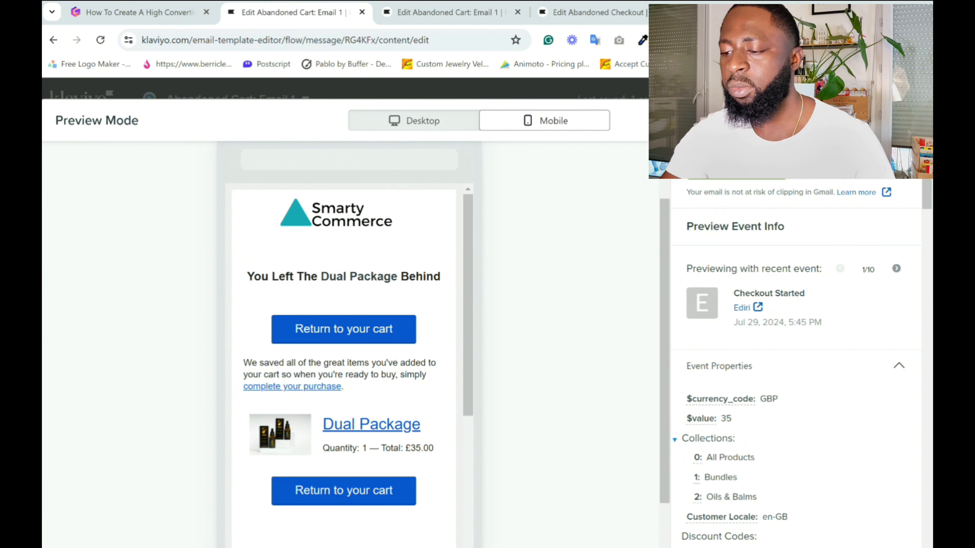
# Close the preview and move the vertical product table directly below the "You Left The … Behind" heading.
pyautogui.click(912, 120)
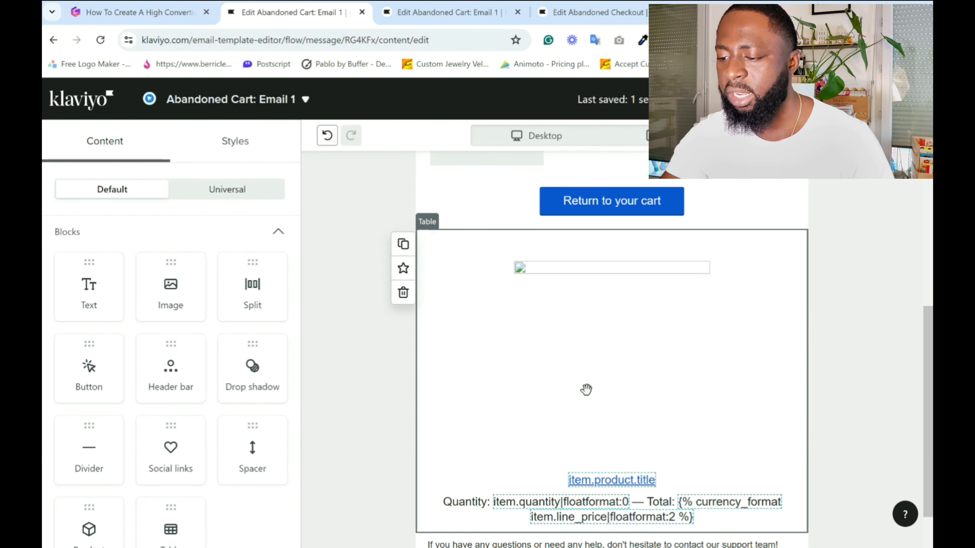
pyautogui.scroll(-1, 587, 391)
pyautogui.scroll(4, 593, 392)
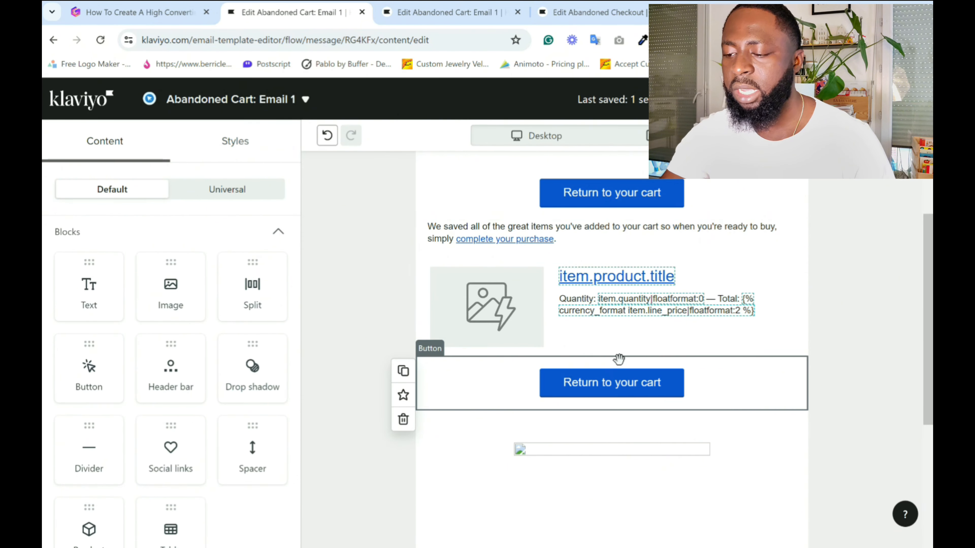
pyautogui.scroll(3, 597, 269)
pyautogui.scroll(-4, 610, 384)
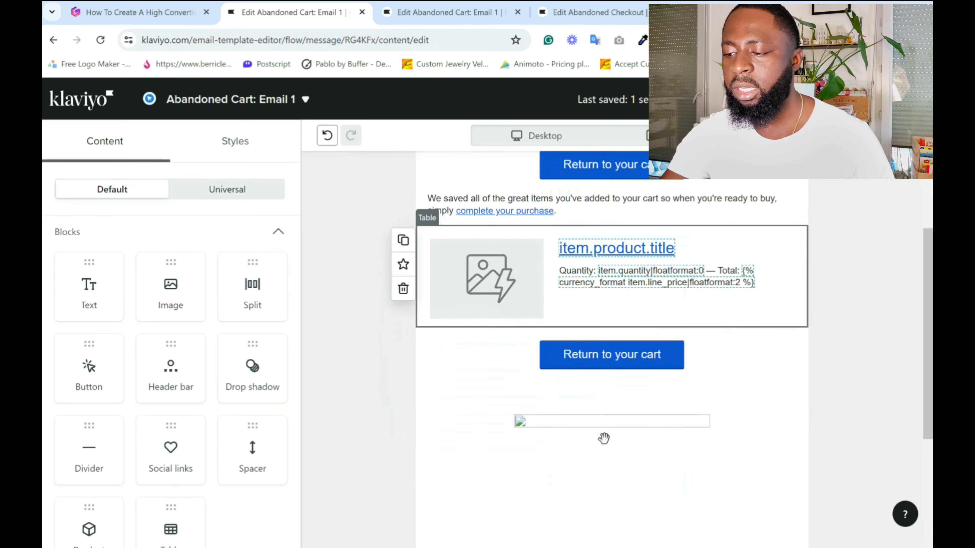
pyautogui.moveTo(601, 431); pyautogui.dragTo(616, 255)
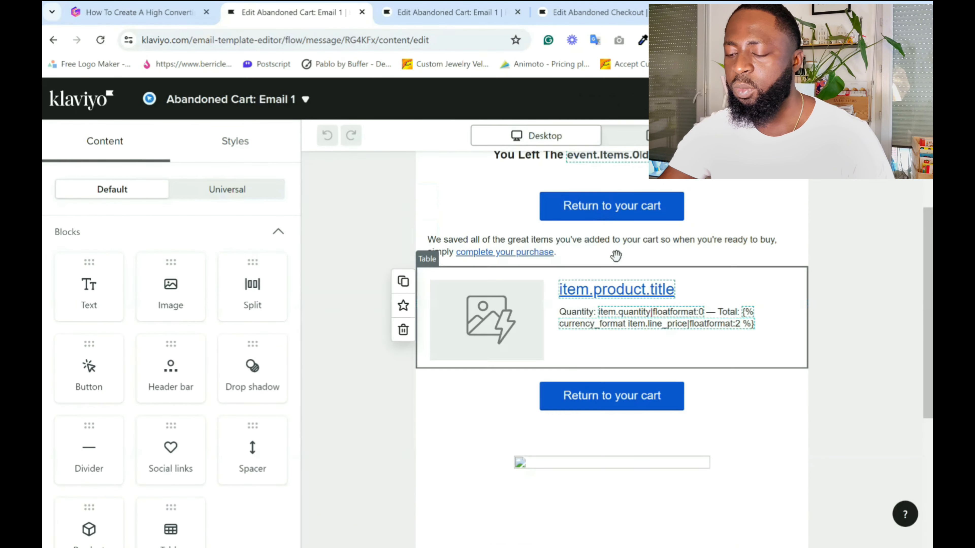
# Move one "Return to your cart" button between the heading and the vertical product table, and the other directly below that table.
pyautogui.scroll(-3, 638, 429)
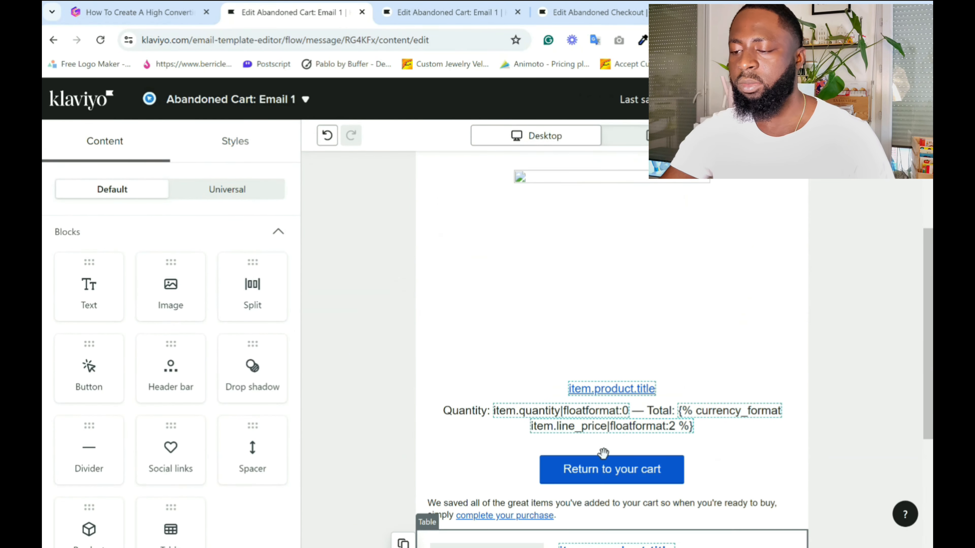
pyautogui.moveTo(602, 461); pyautogui.dragTo(635, 295)
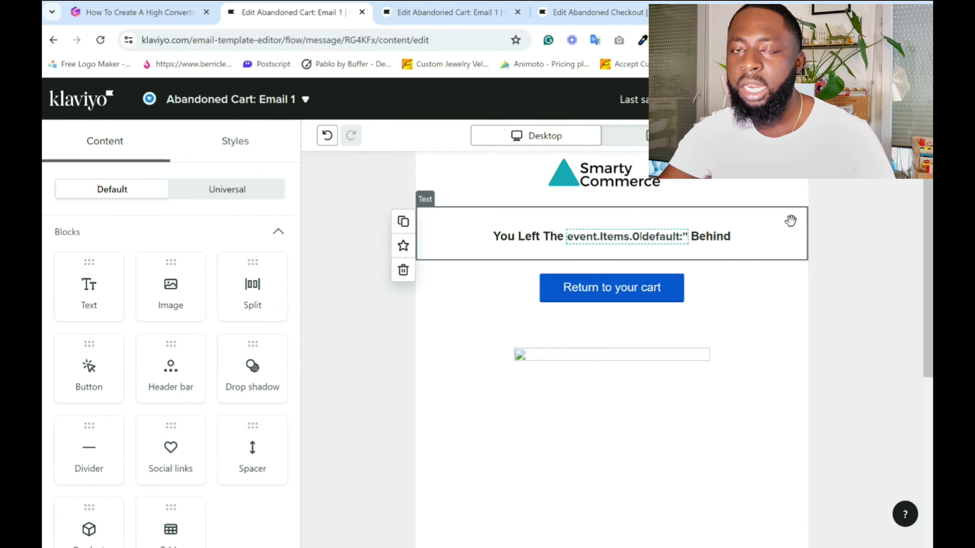
pyautogui.scroll(-5, 796, 289)
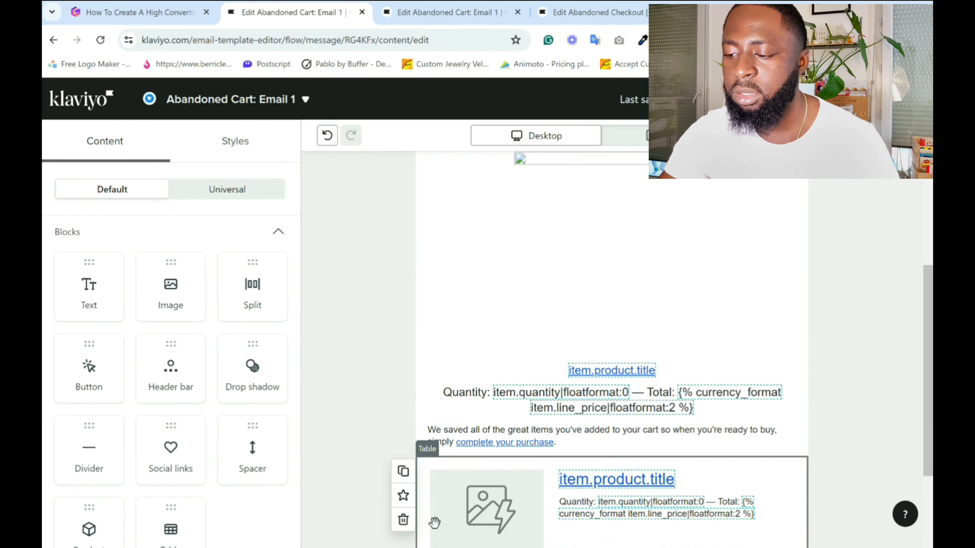
pyautogui.scroll(-3, 591, 384)
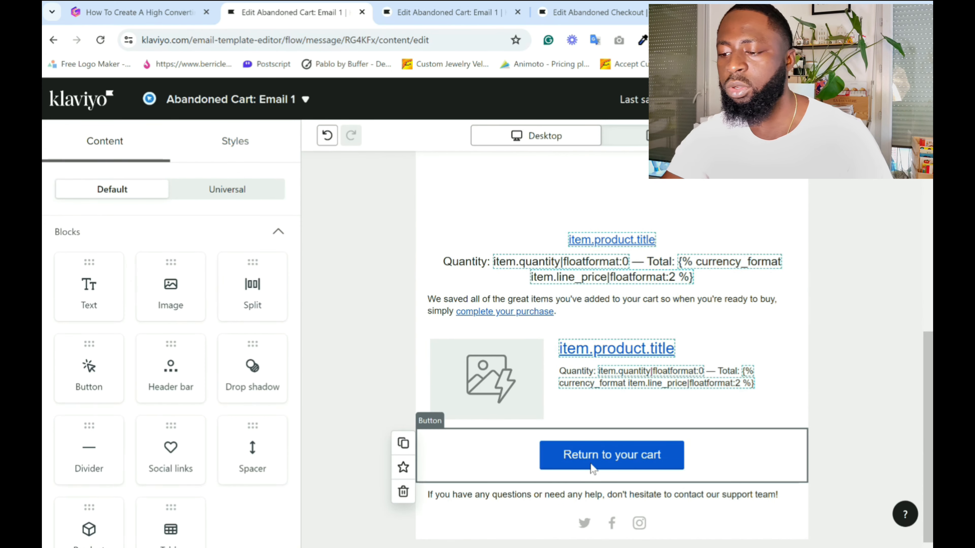
pyautogui.moveTo(591, 456); pyautogui.dragTo(594, 304)
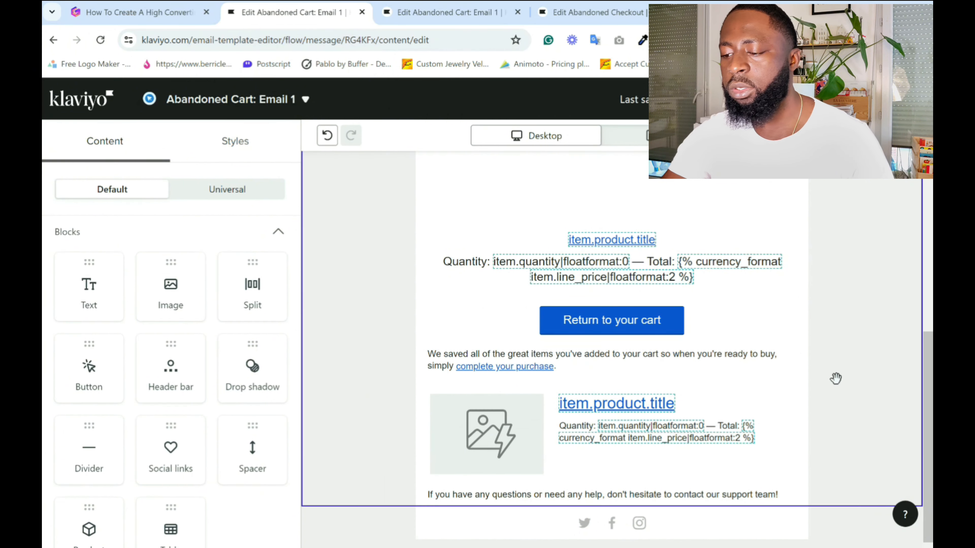
# Delete the original side-by-side product table, the social links block and the empty section it leaves.
pyautogui.click(402, 443)
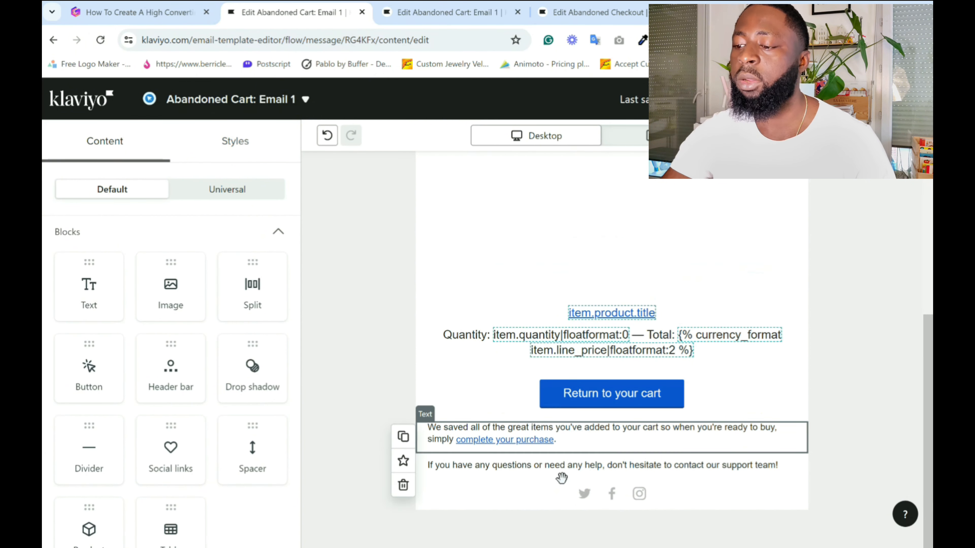
pyautogui.scroll(6, 786, 436)
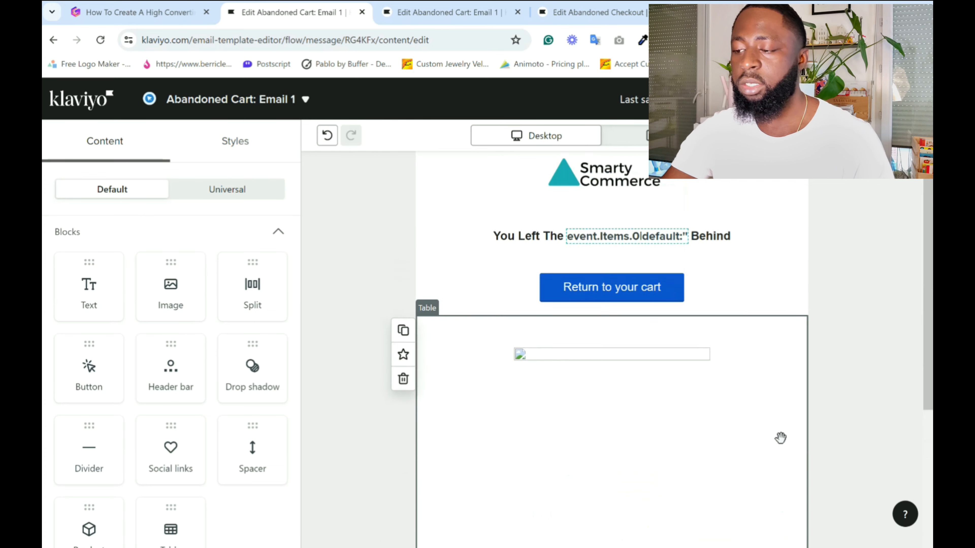
pyautogui.scroll(-5, 748, 326)
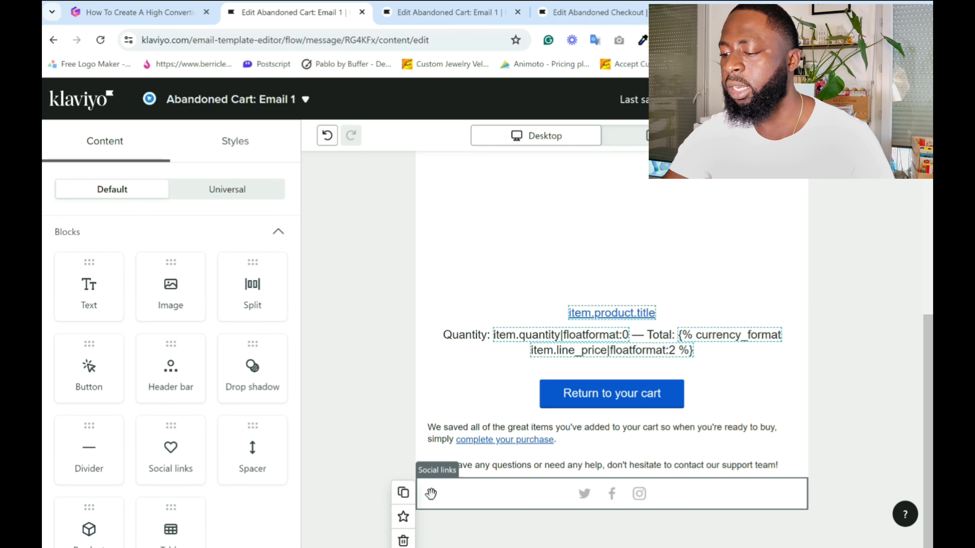
pyautogui.click(403, 540)
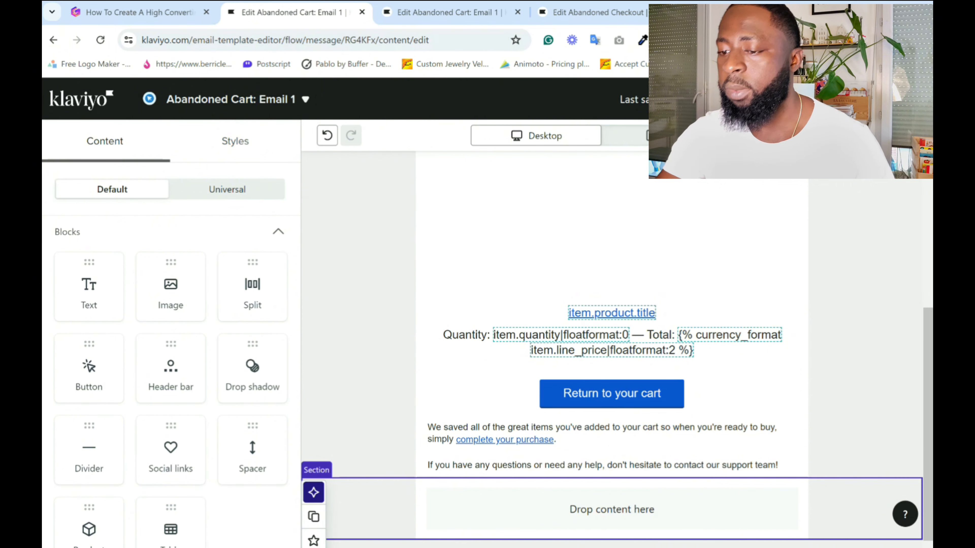
pyautogui.click(313, 547)
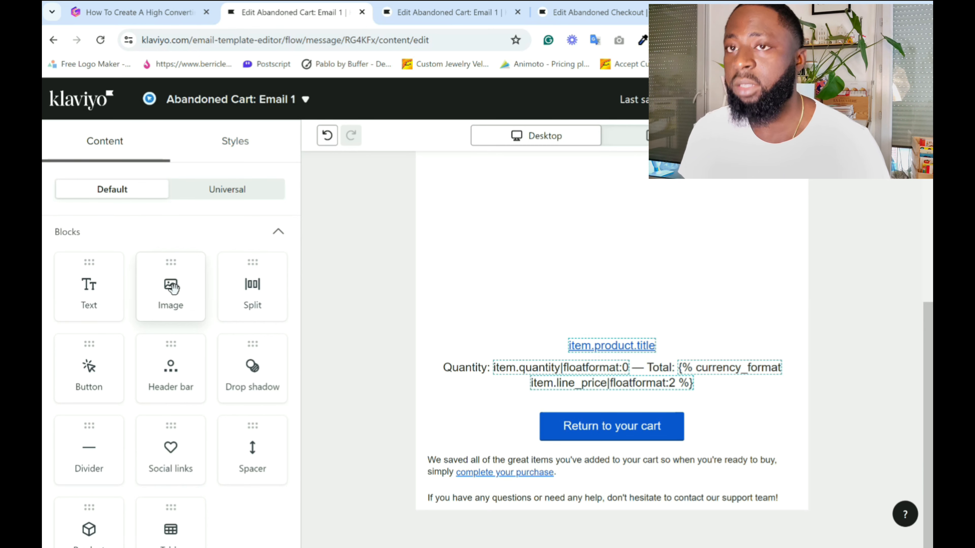
# Add an empty image block below the support team text at the end of the email.
pyautogui.moveTo(174, 289); pyautogui.dragTo(520, 524)
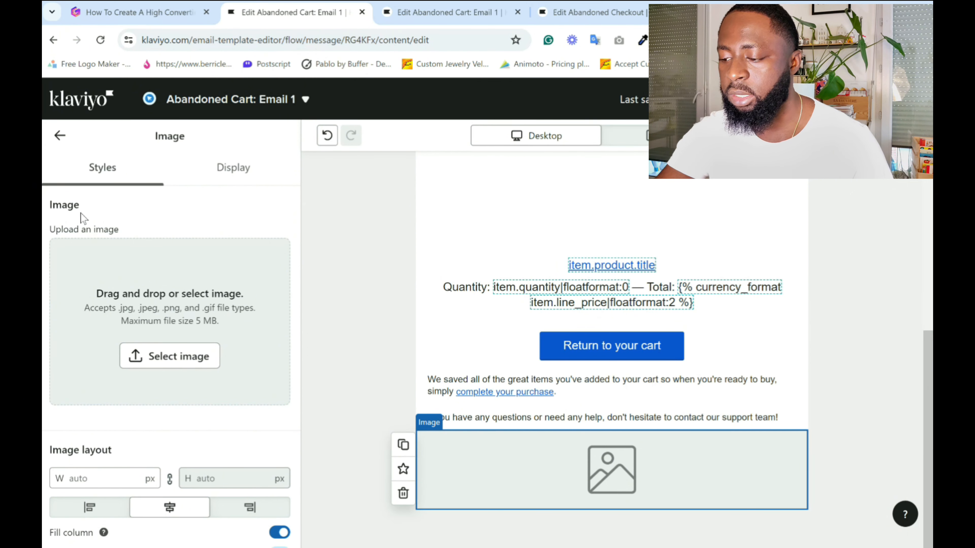
pyautogui.click(345, 408)
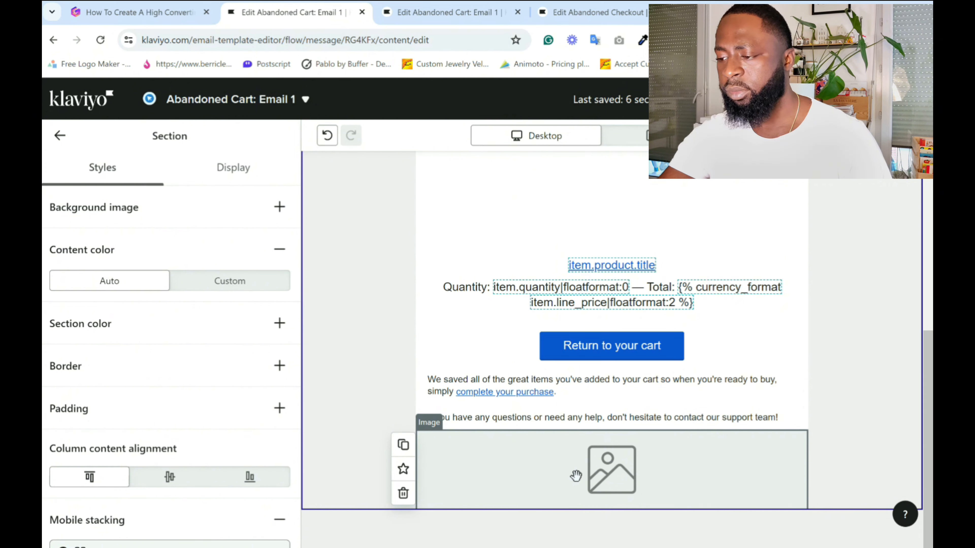
# Review the rearranged Email 1 layout from the logo and heading down to the image placeholder.
pyautogui.scroll(6, 576, 477)
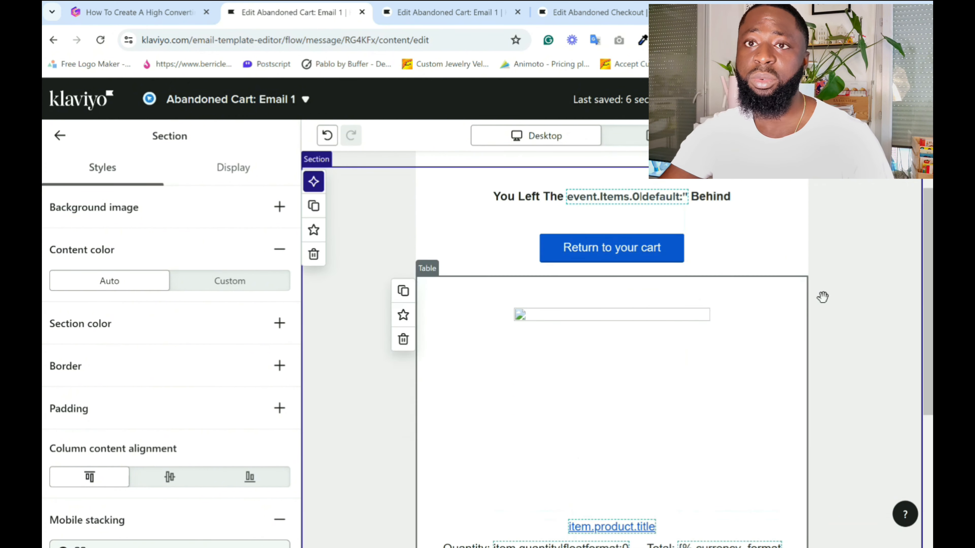
pyautogui.scroll(1, 825, 331)
pyautogui.scroll(-6, 831, 361)
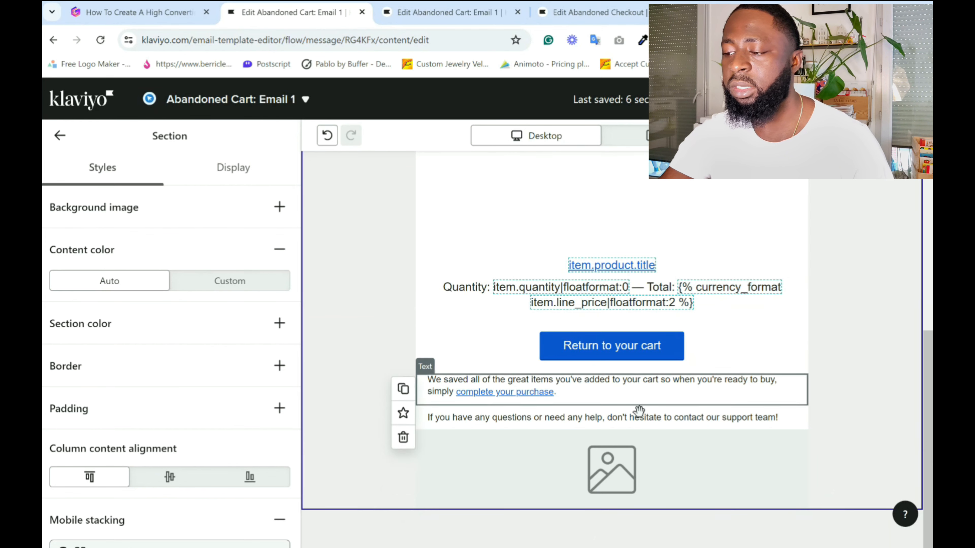
pyautogui.scroll(5, 709, 388)
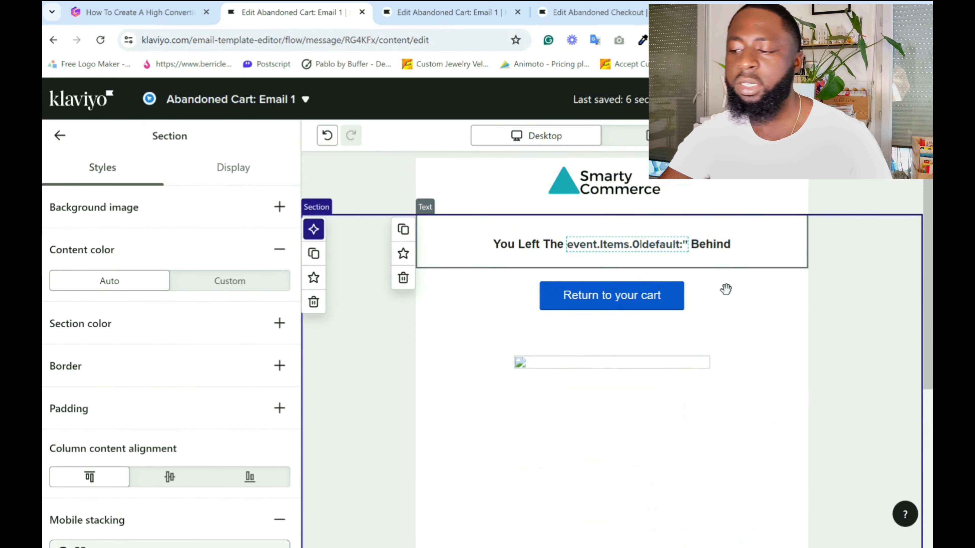
pyautogui.scroll(-2, 541, 310)
pyautogui.scroll(-5, 540, 310)
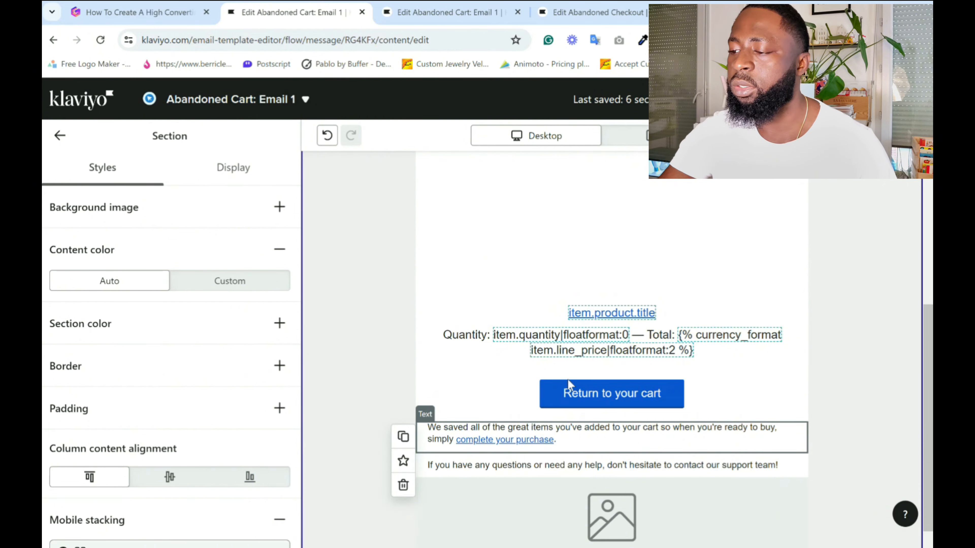
pyautogui.scroll(7, 567, 379)
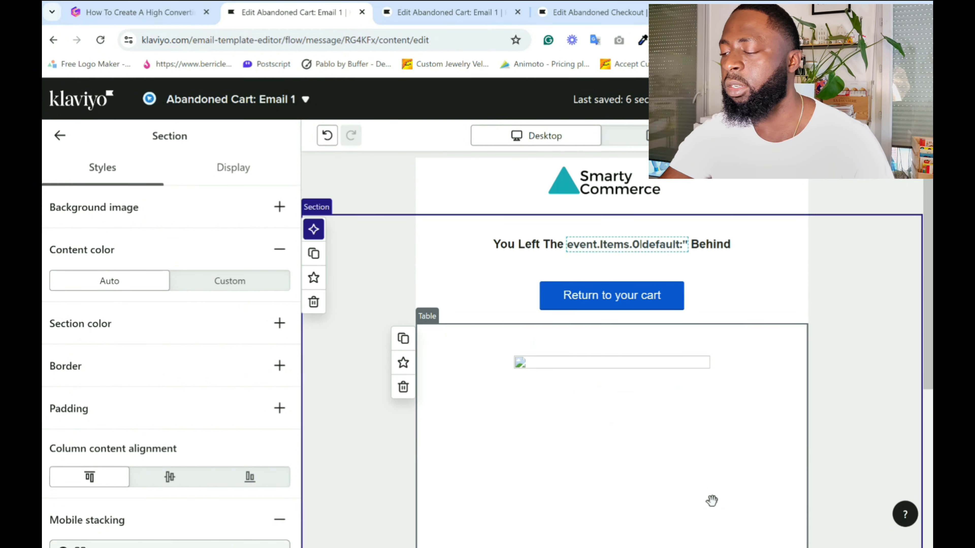
pyautogui.scroll(-4, 794, 335)
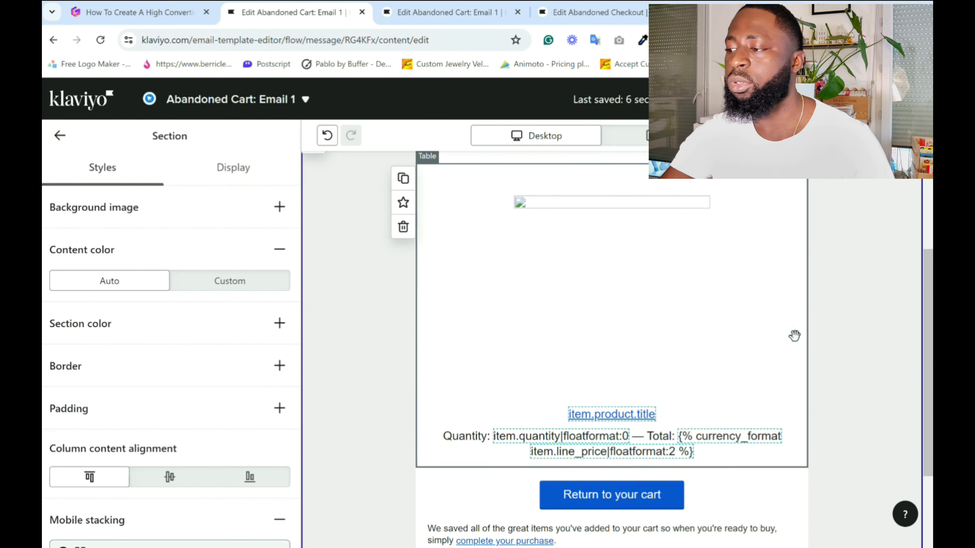
pyautogui.scroll(-4, 793, 335)
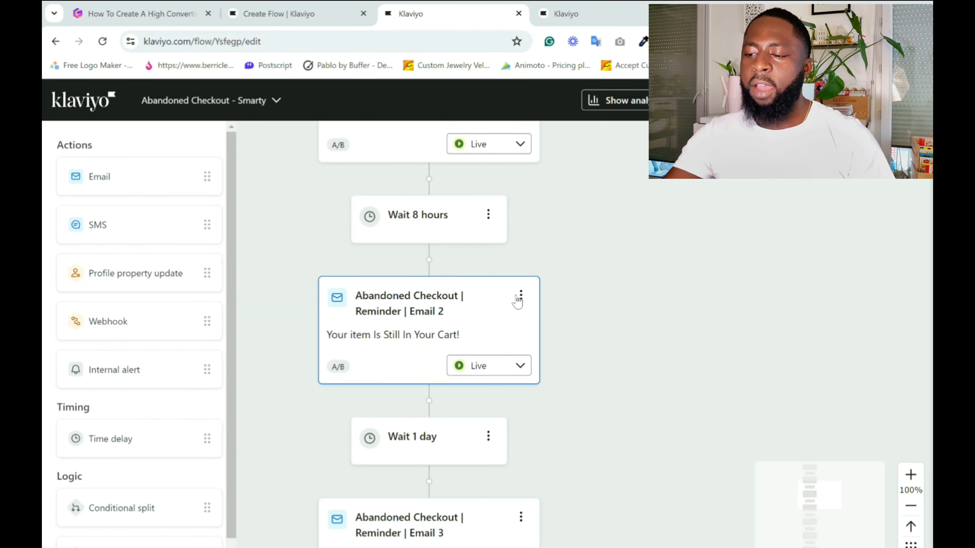
# Examine the reminder emails and time delays in the Abandoned Checkout - Smarty flow.
pyautogui.scroll(-2, 516, 308)
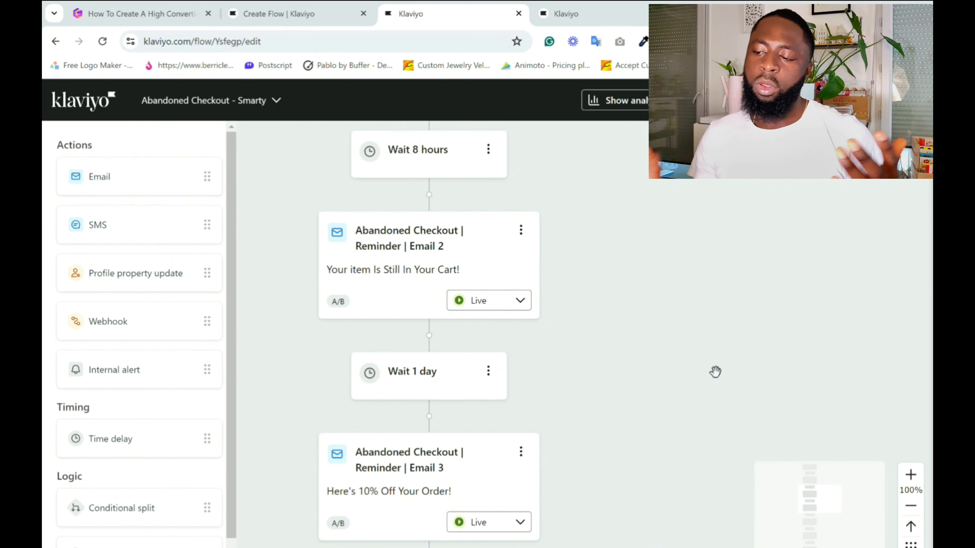
pyautogui.scroll(6, 614, 331)
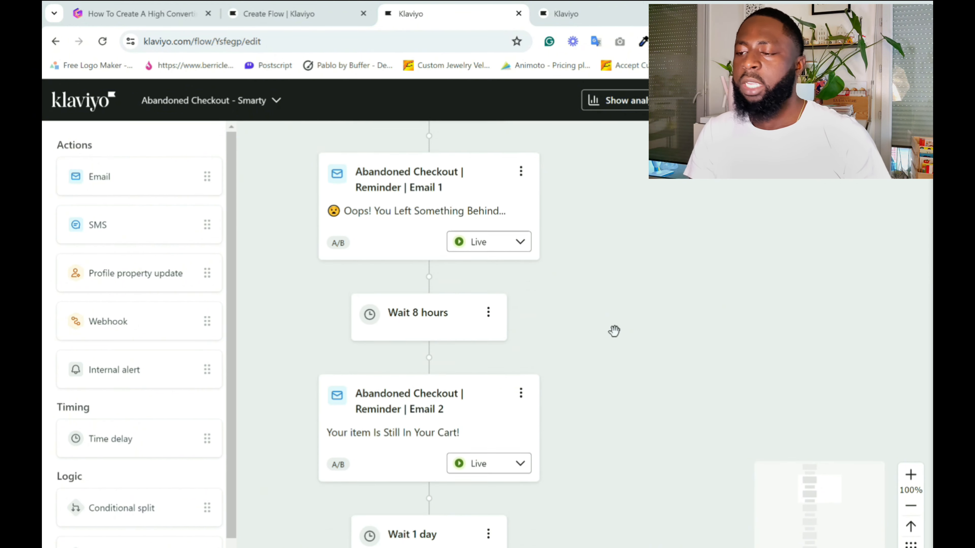
pyautogui.scroll(-4, 613, 331)
pyautogui.scroll(-2, 374, 303)
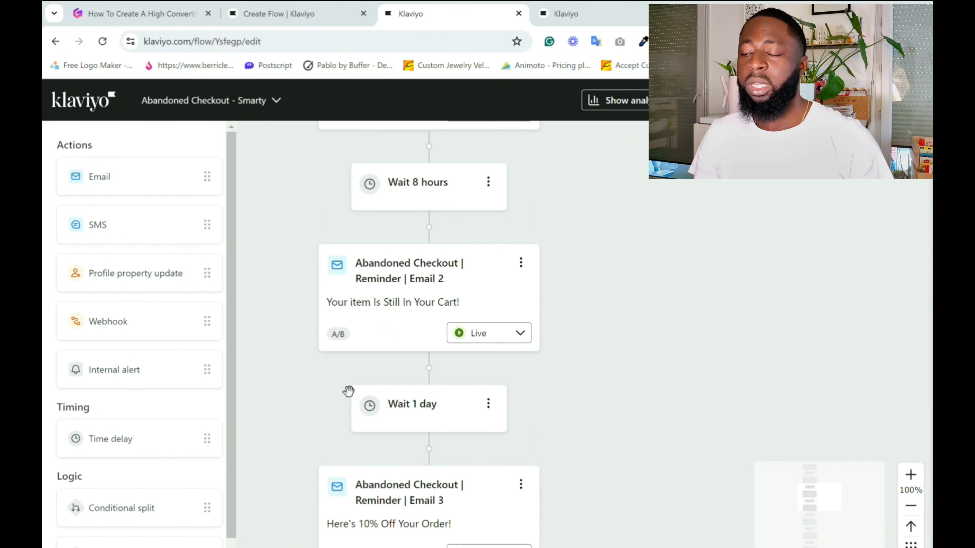
# Compare the time delays before reminder Email 2 and Email 3 in the Abandoned Checkout - Smarty flow.
pyautogui.scroll(-2, 374, 415)
pyautogui.scroll(2, 420, 438)
pyautogui.scroll(-2, 420, 431)
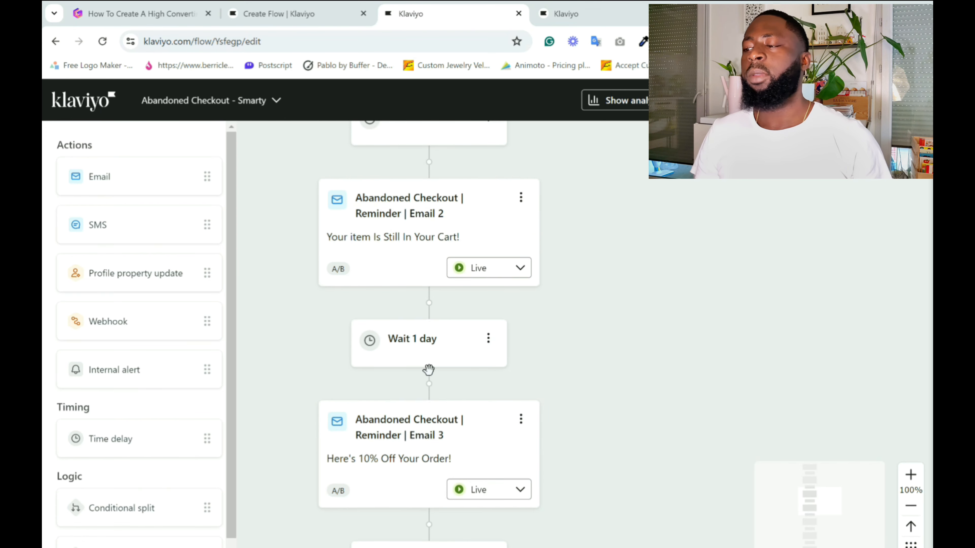
pyautogui.scroll(5, 370, 357)
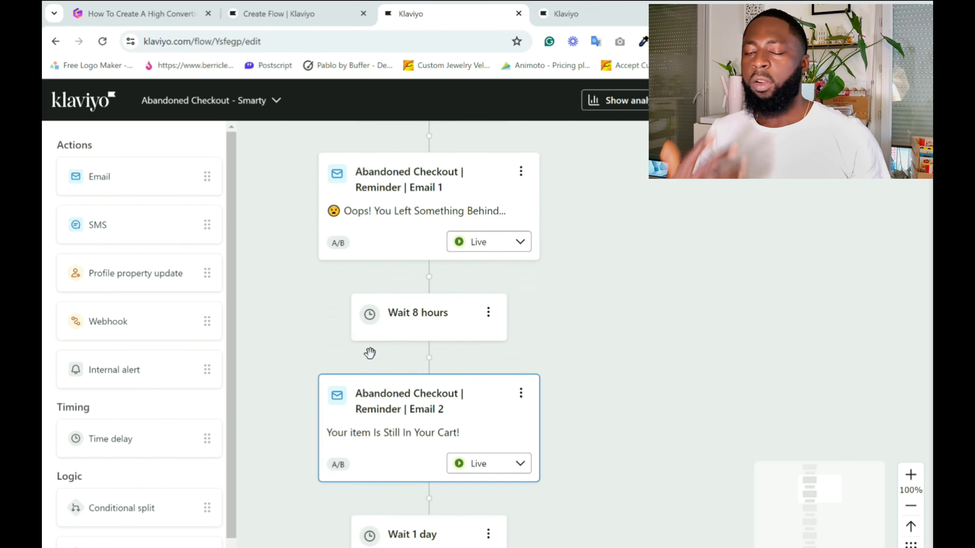
pyautogui.scroll(-1, 495, 347)
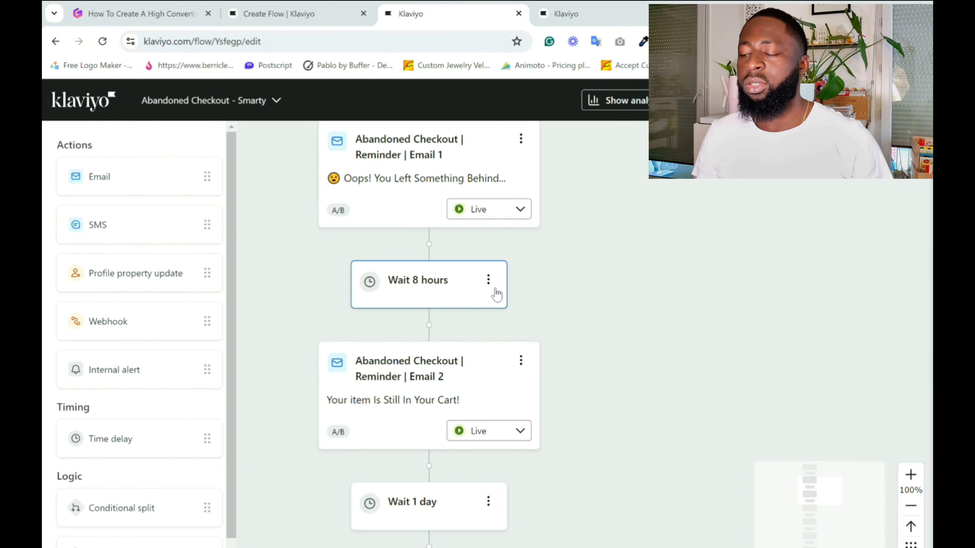
pyautogui.scroll(-1, 499, 296)
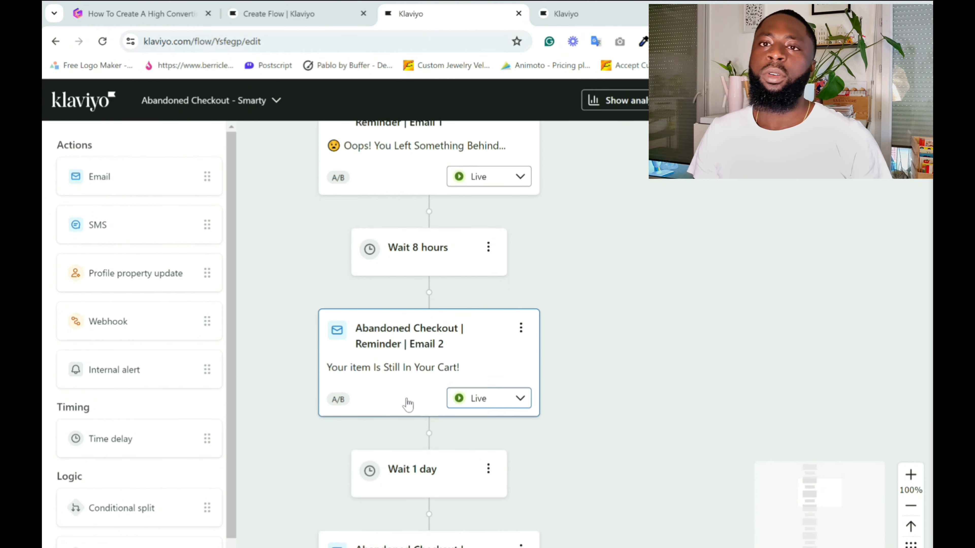
pyautogui.scroll(-2, 459, 375)
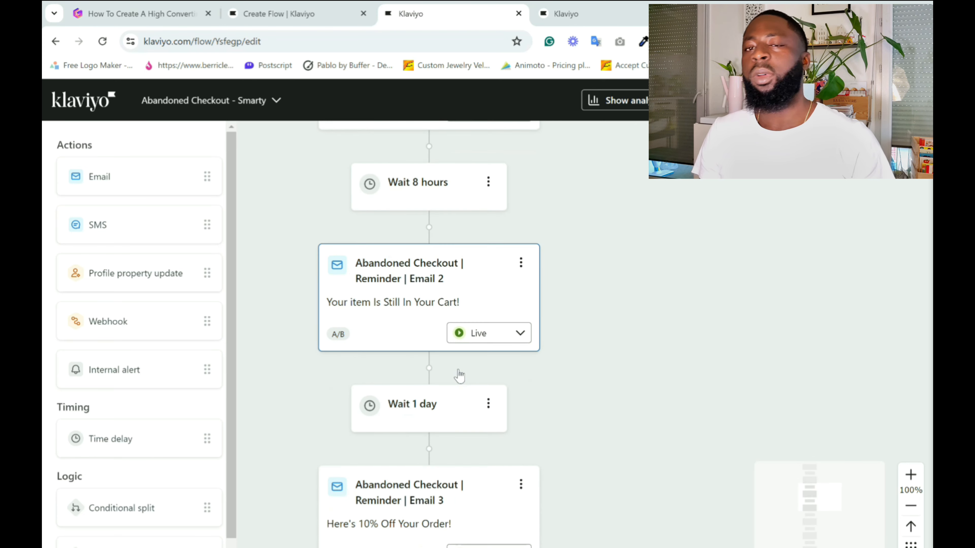
pyautogui.scroll(-1, 445, 403)
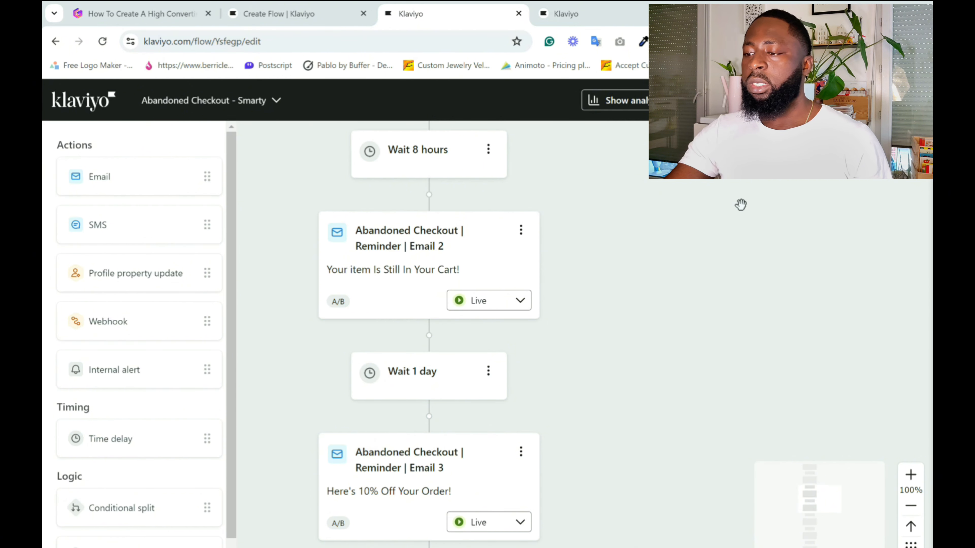
# Return to the Create Flow page and locate the Coupons section under Content.
pyautogui.click(319, 7)
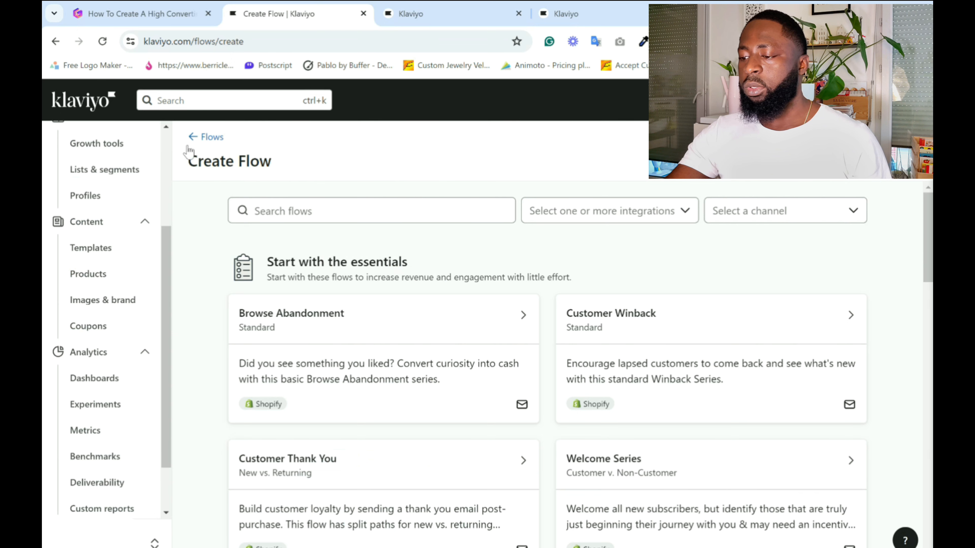
pyautogui.scroll(-2, 126, 384)
pyautogui.scroll(5, 137, 442)
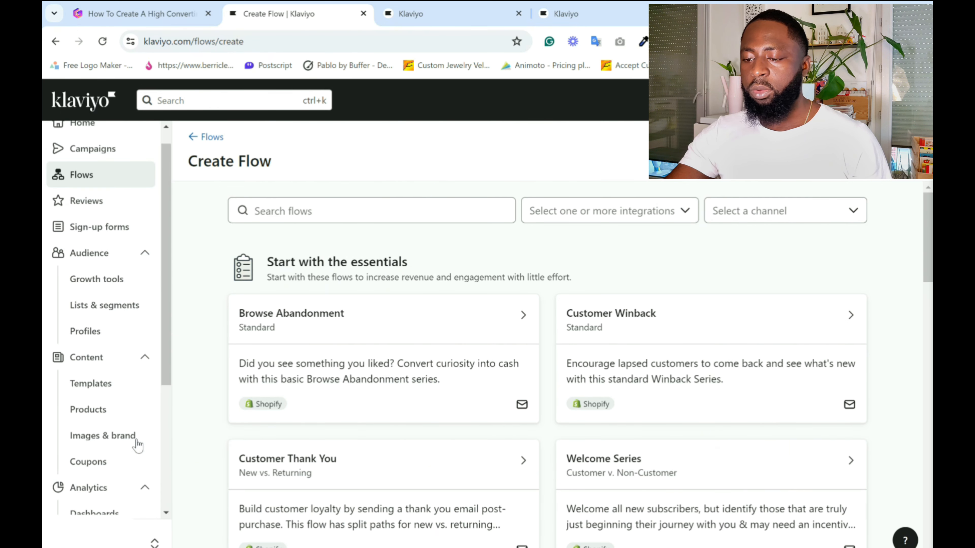
pyautogui.scroll(1, 138, 446)
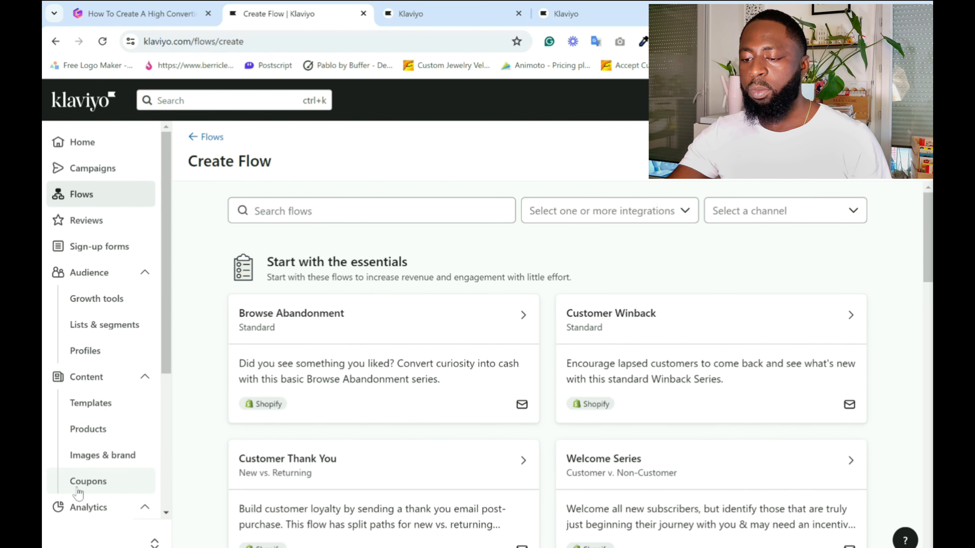
pyautogui.scroll(-5, 99, 490)
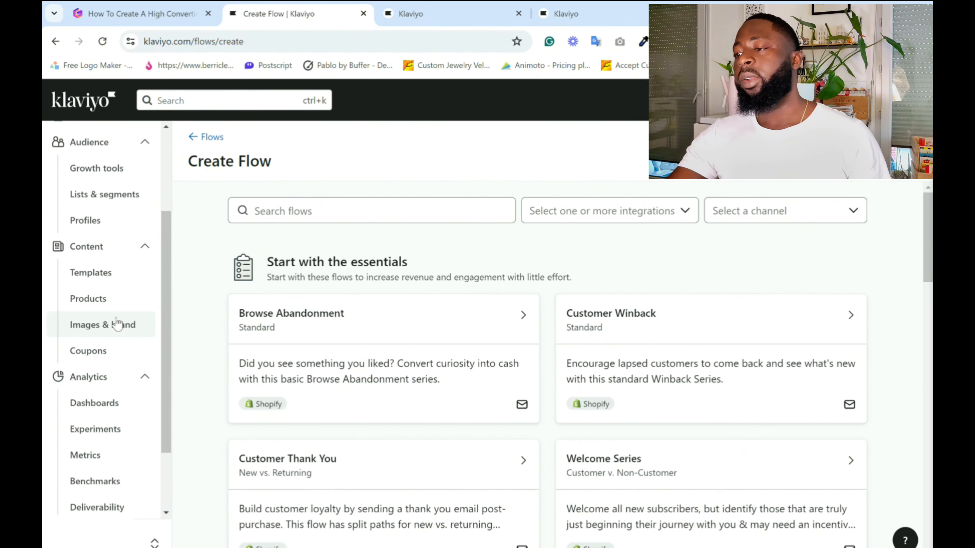
pyautogui.click(123, 357)
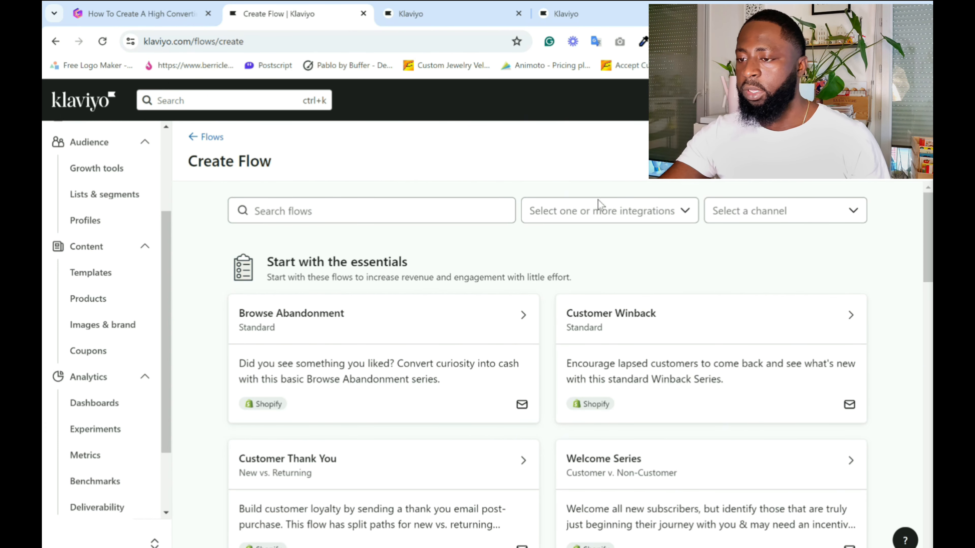
# Switch to the Gamma outline and expand the "Advanced trigger and conditional splits" section.
pyautogui.click(138, 13)
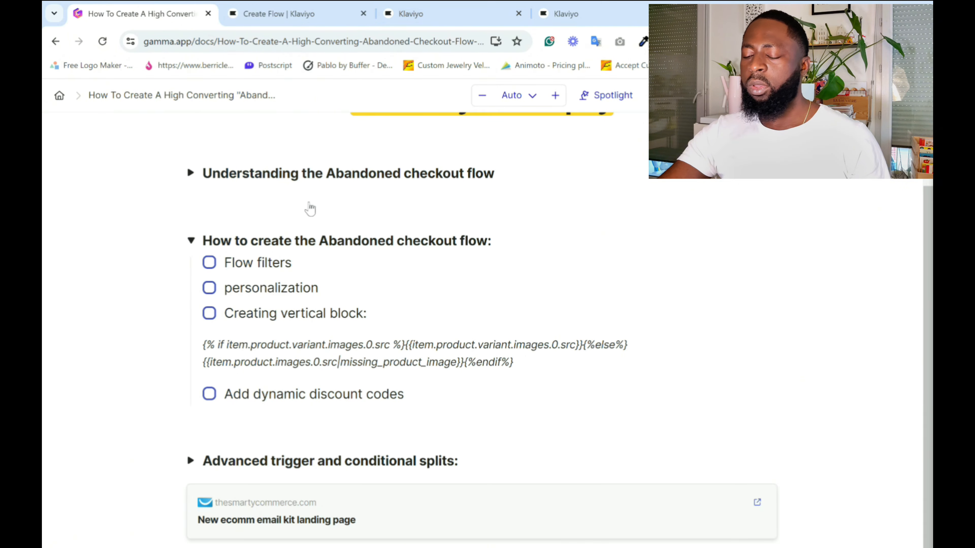
pyautogui.click(191, 460)
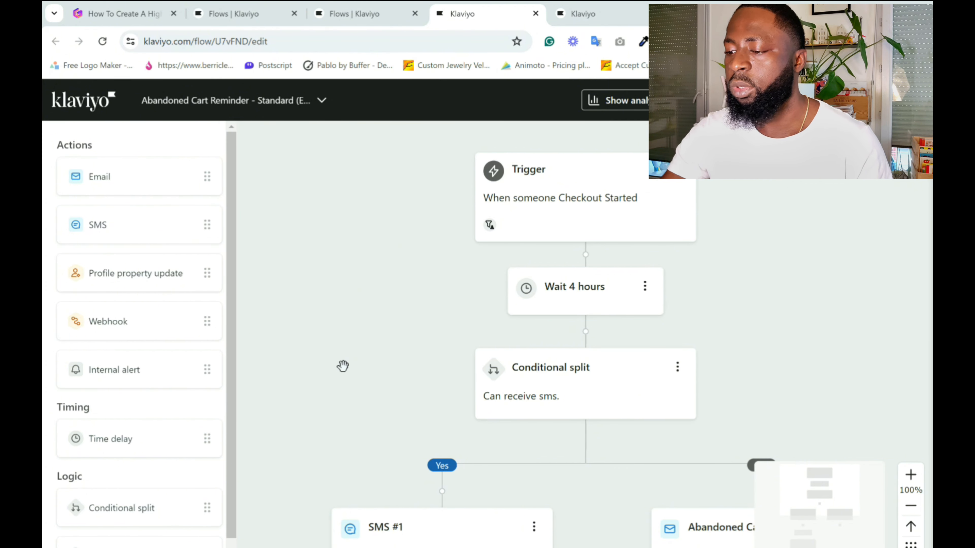
# Compare the two Abandoned Cart Reminder flows, focusing on the random-sample conditional split below the Checkout Started trigger.
pyautogui.click(368, 14)
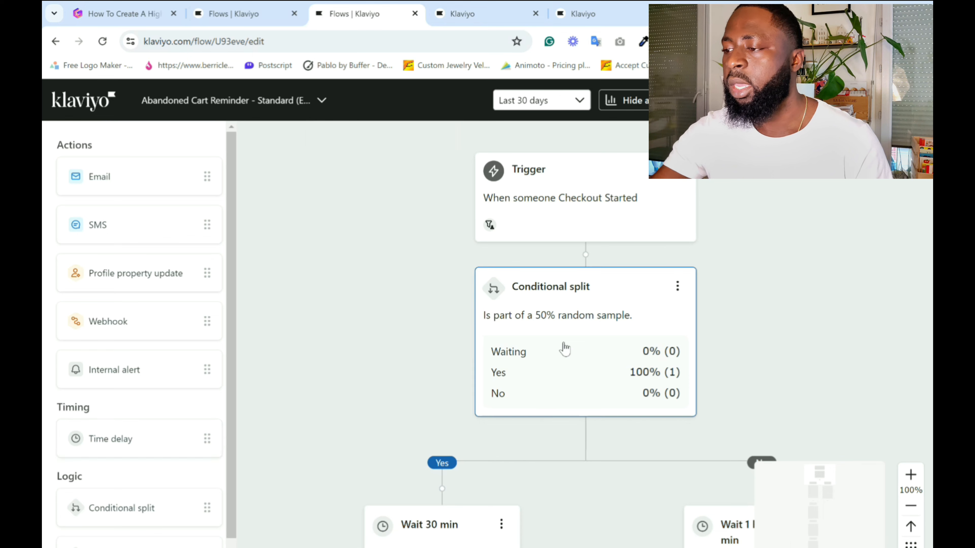
pyautogui.click(493, 9)
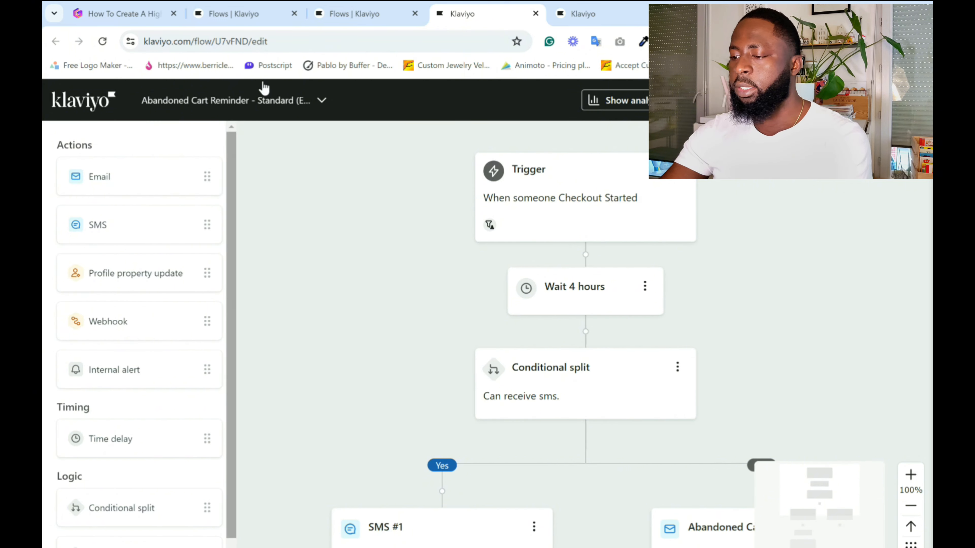
pyautogui.click(327, 8)
pyautogui.scroll(-2, 400, 440)
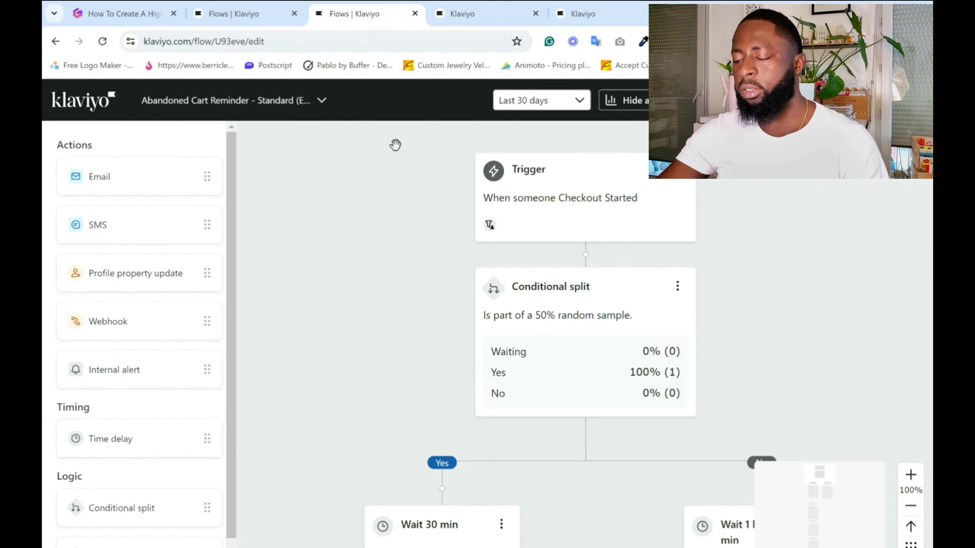
pyautogui.scroll(-2, 381, 287)
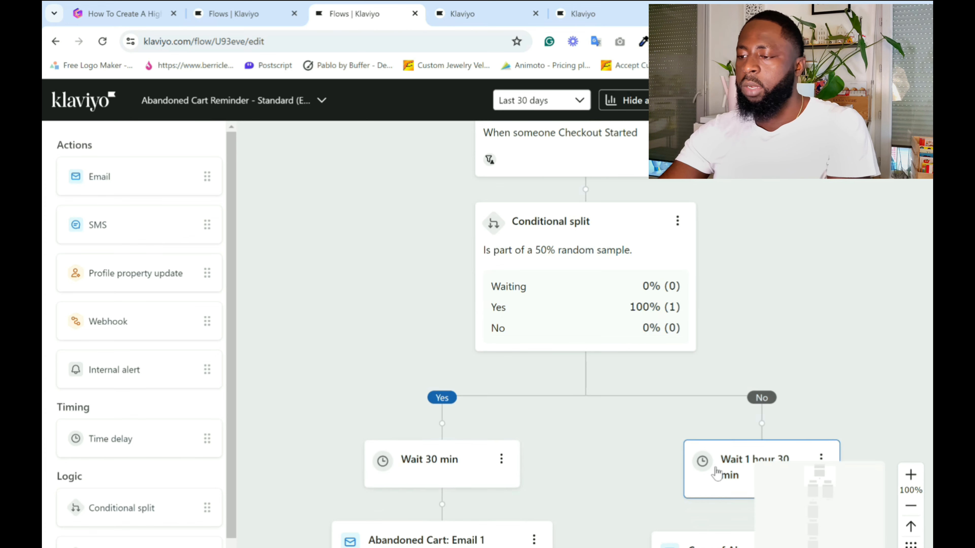
pyautogui.scroll(-1, 713, 464)
pyautogui.scroll(4, 551, 367)
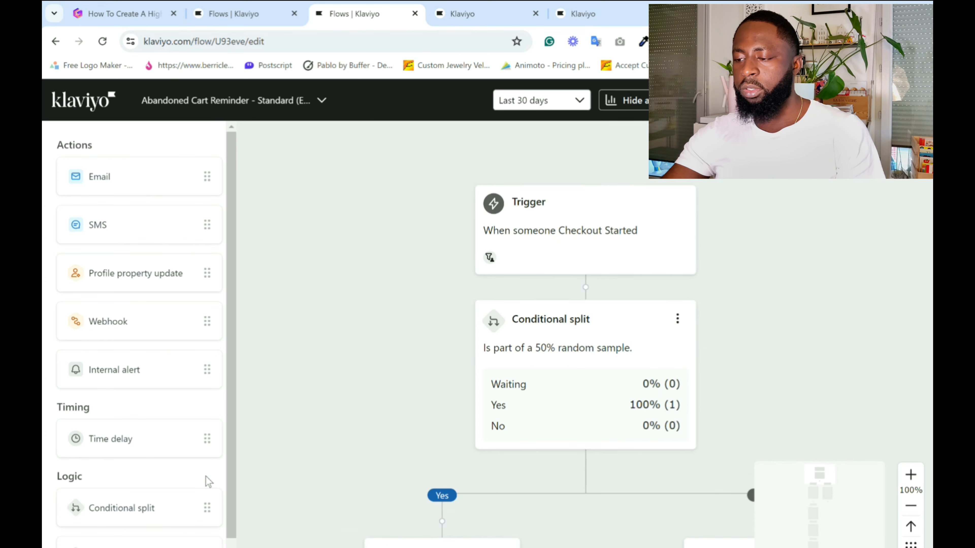
pyautogui.scroll(-1, 205, 481)
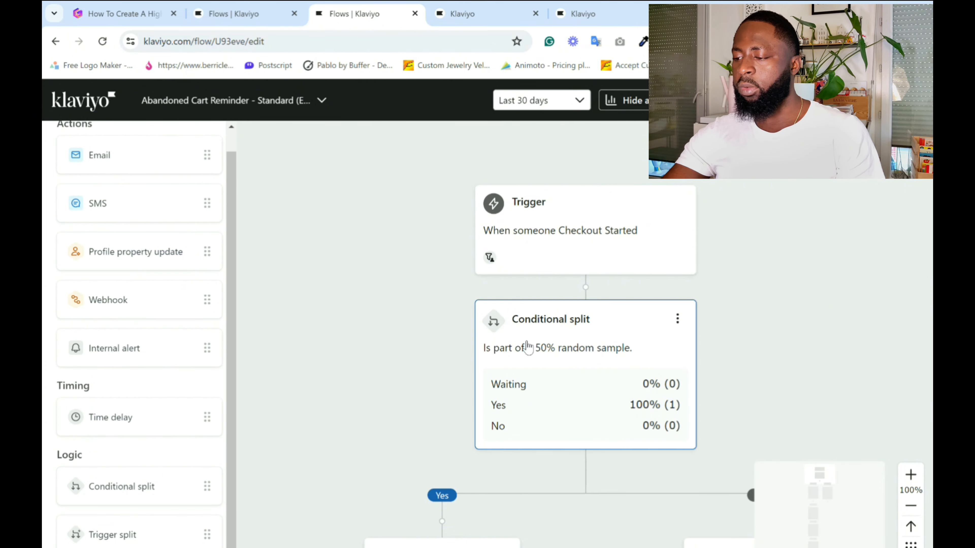
# Inspect the random sample condition in the conditional split's settings and close them.
pyautogui.click(615, 350)
pyautogui.scroll(-3, 768, 384)
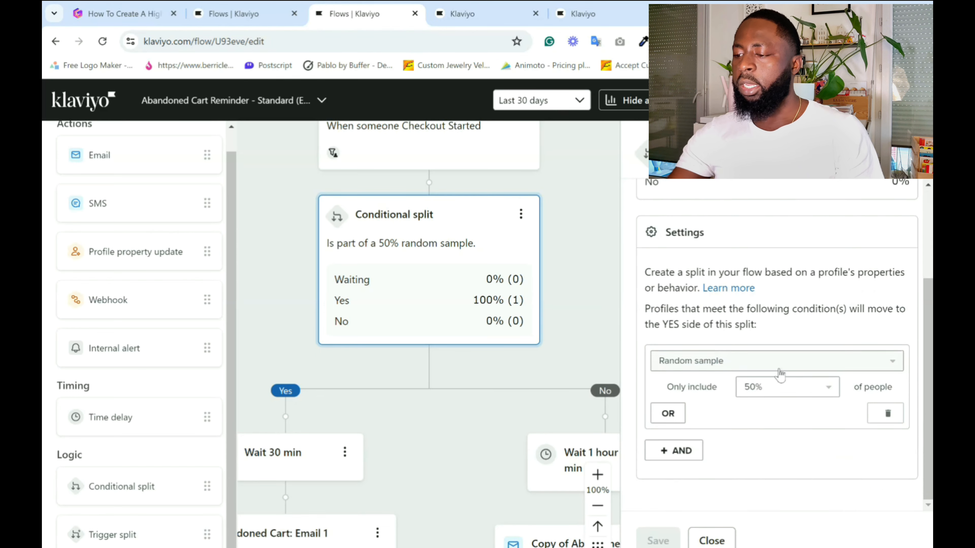
pyautogui.click(912, 153)
# Examine the Yes and No branches of the split, comparing their time delays and first abandoned cart emails.
pyautogui.scroll(-2, 668, 302)
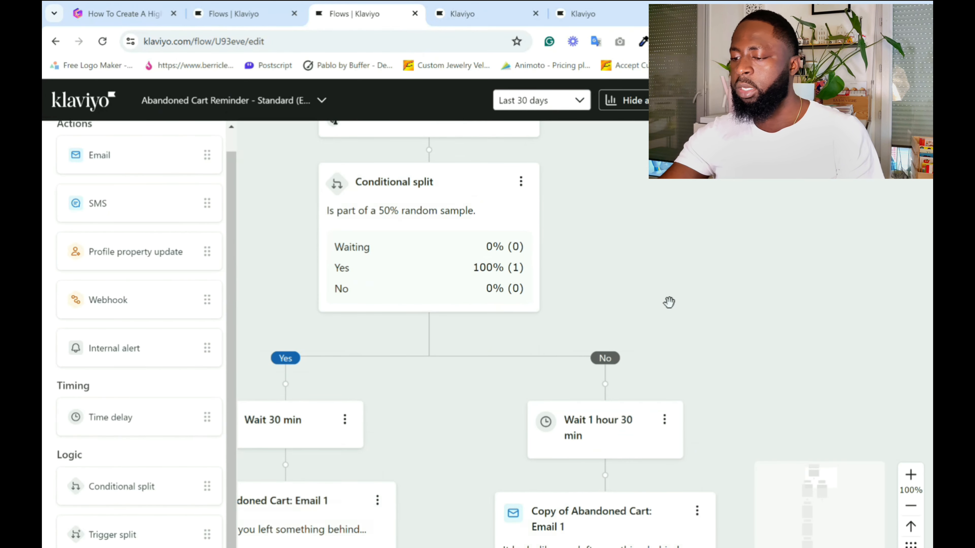
pyautogui.scroll(-2, 668, 303)
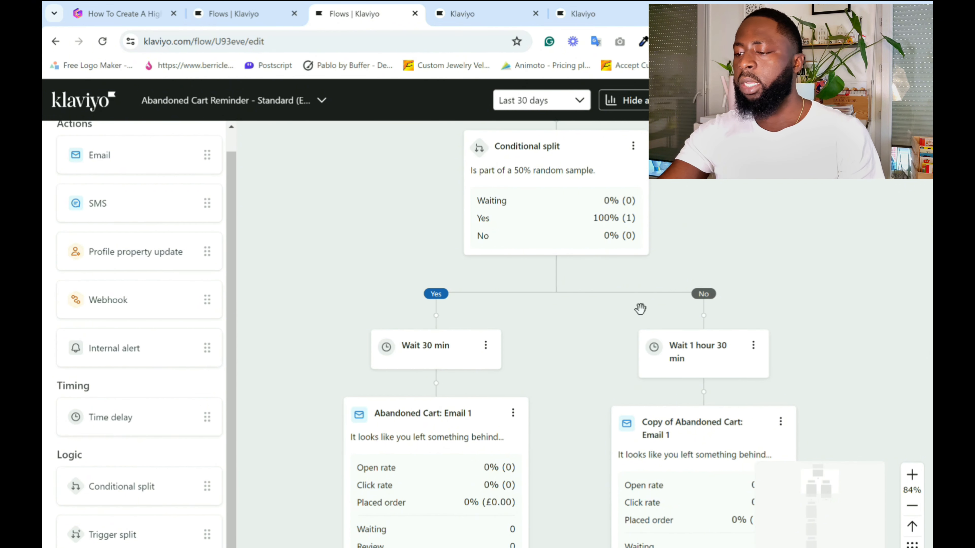
pyautogui.scroll(-6, 762, 319)
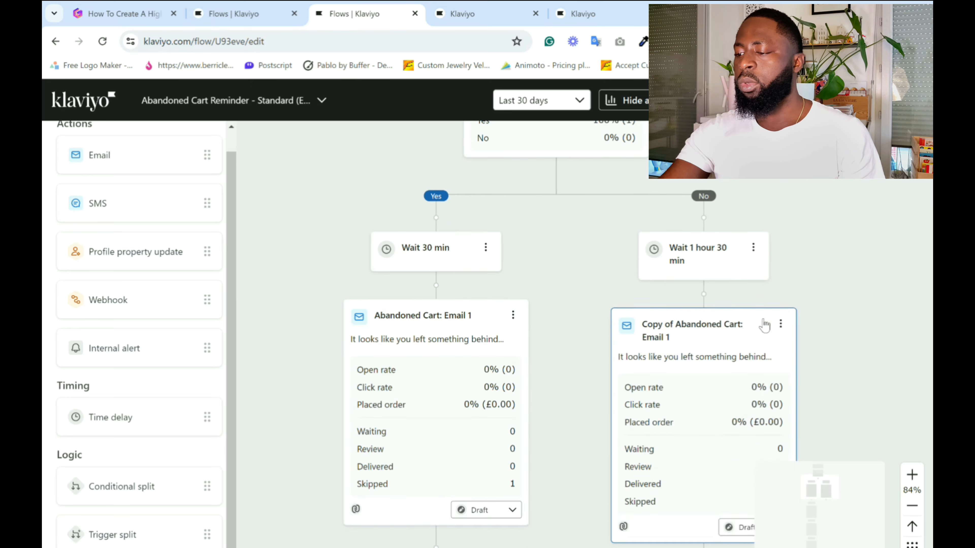
pyautogui.scroll(2, 444, 365)
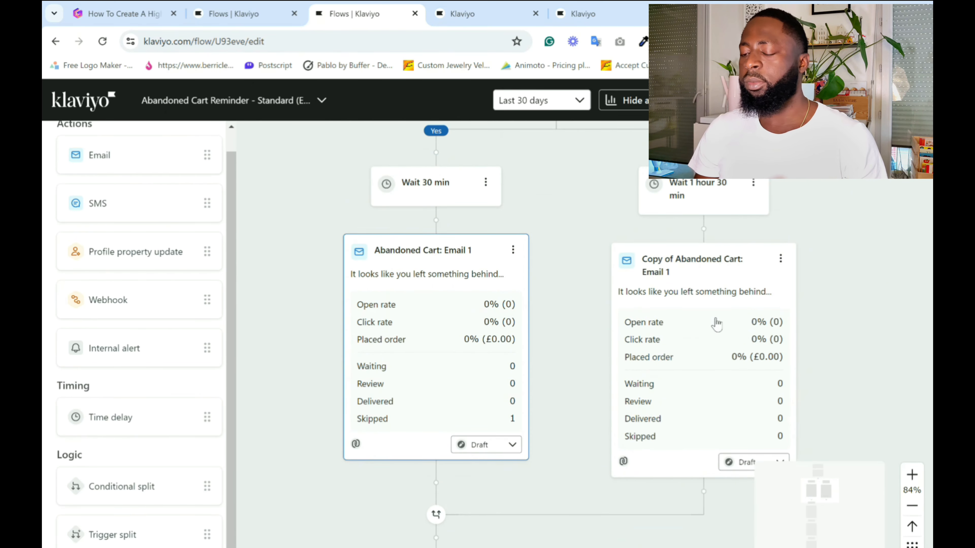
pyautogui.scroll(2, 294, 393)
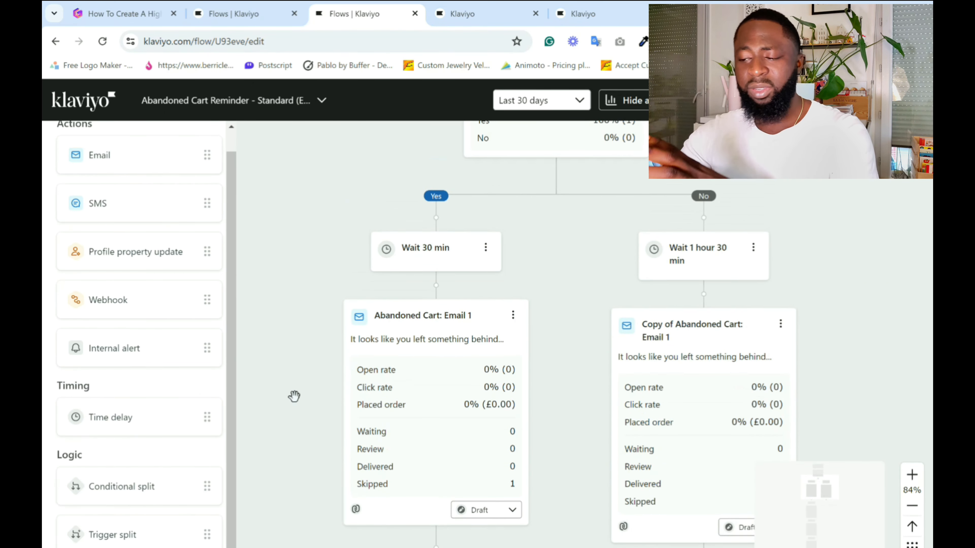
pyautogui.scroll(-1, 294, 395)
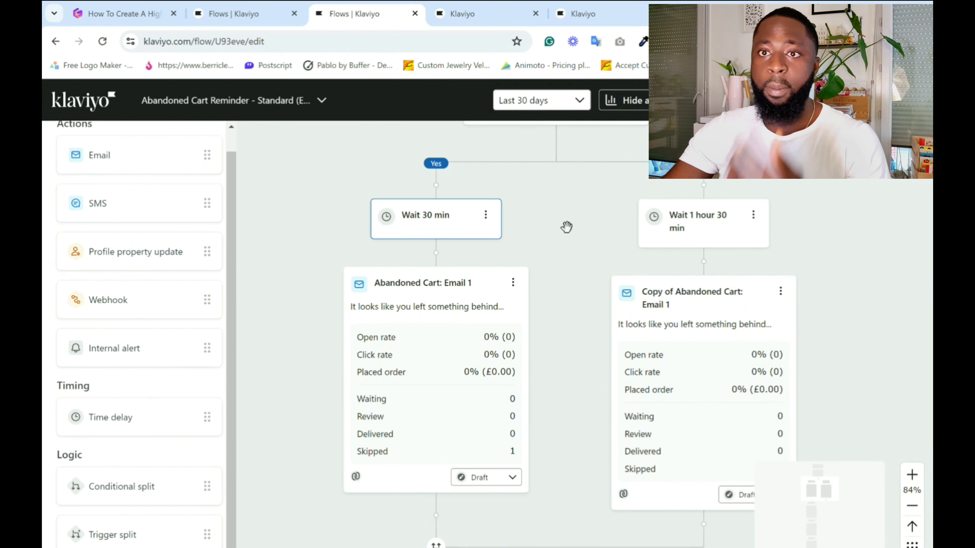
pyautogui.scroll(-1, 610, 390)
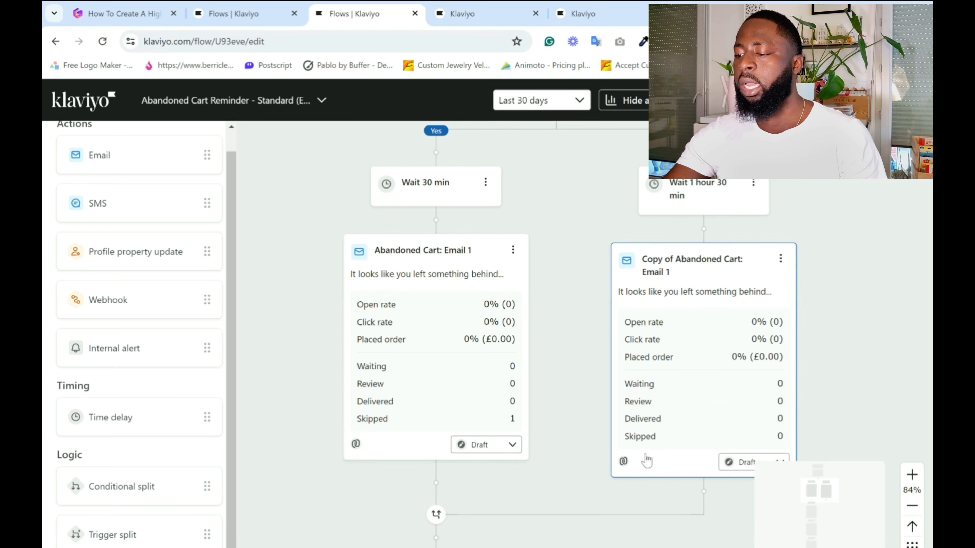
pyautogui.scroll(-1, 706, 458)
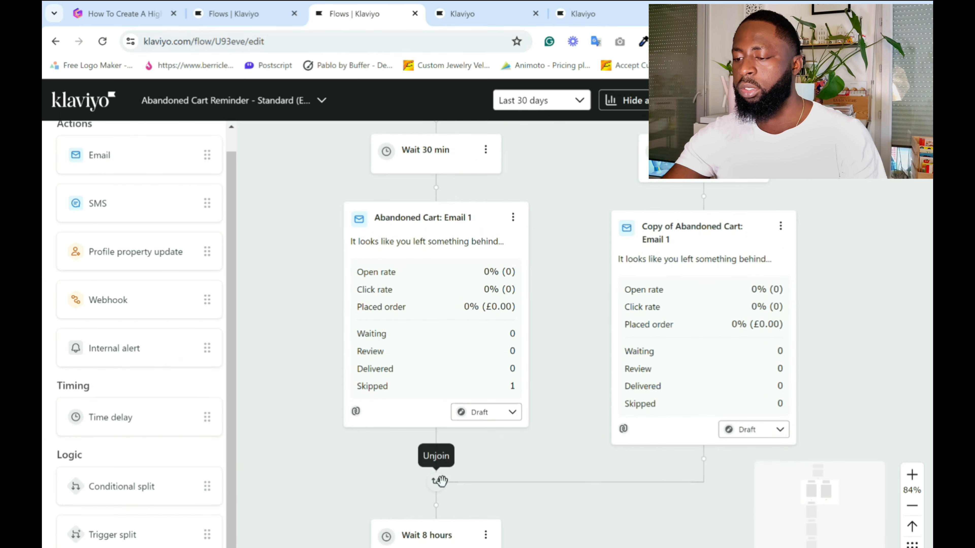
# Examine the rejoined path after the split, following its delays through Abandoned Cart Email 2 and Email 3.
pyautogui.scroll(-2, 435, 482)
pyautogui.scroll(-4, 598, 464)
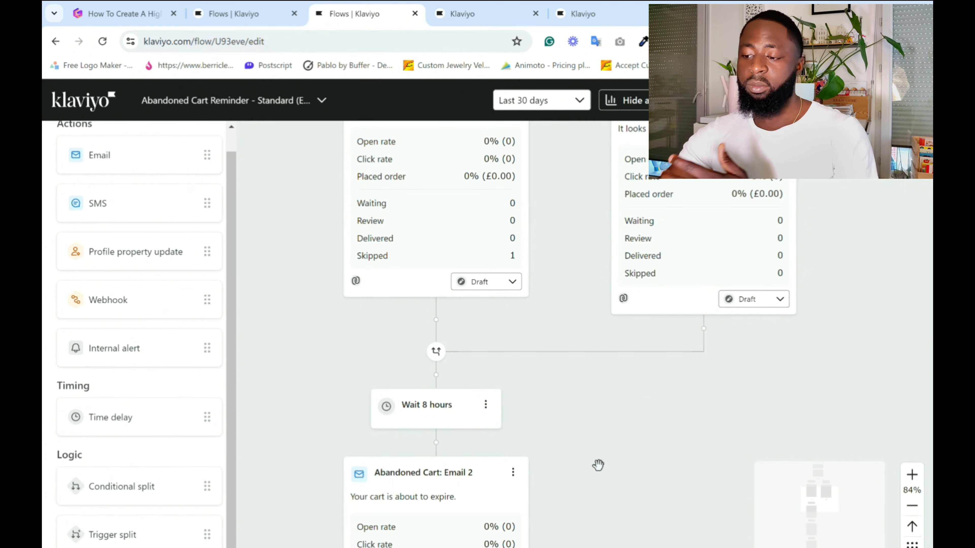
pyautogui.scroll(-2, 417, 357)
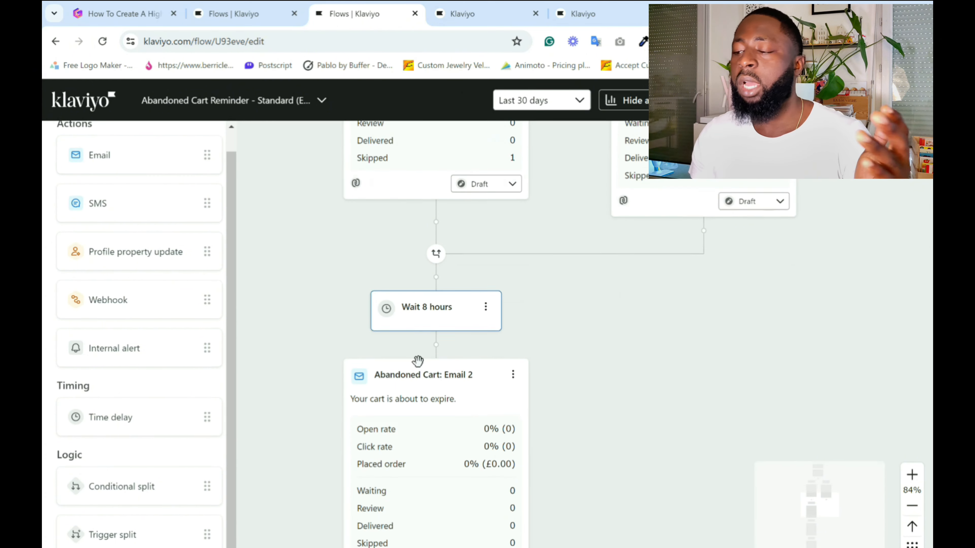
pyautogui.scroll(-5, 426, 490)
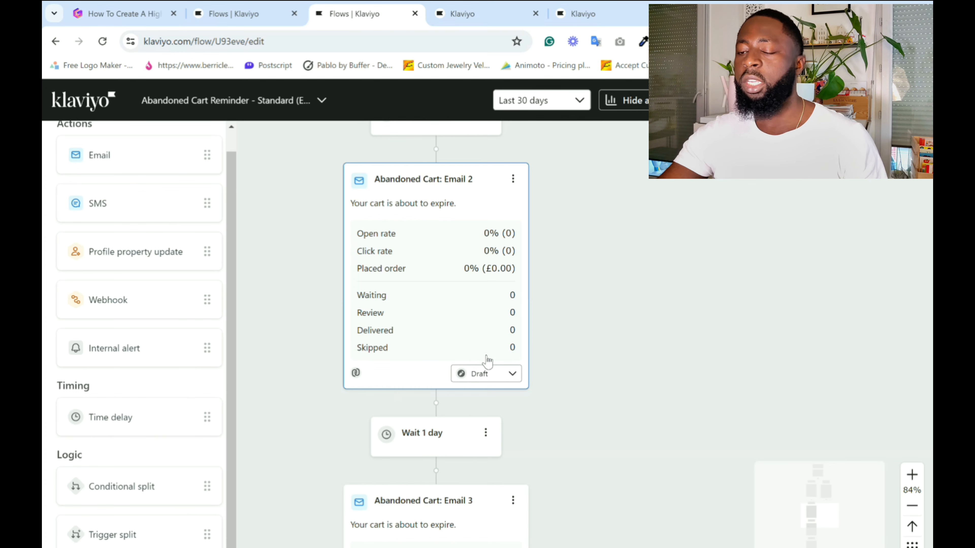
pyautogui.scroll(-4, 487, 361)
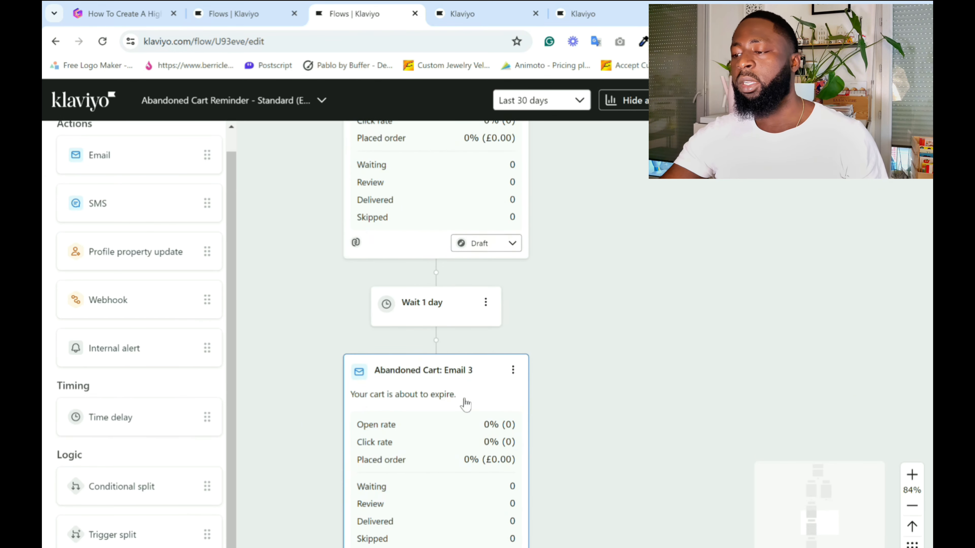
pyautogui.scroll(6, 465, 403)
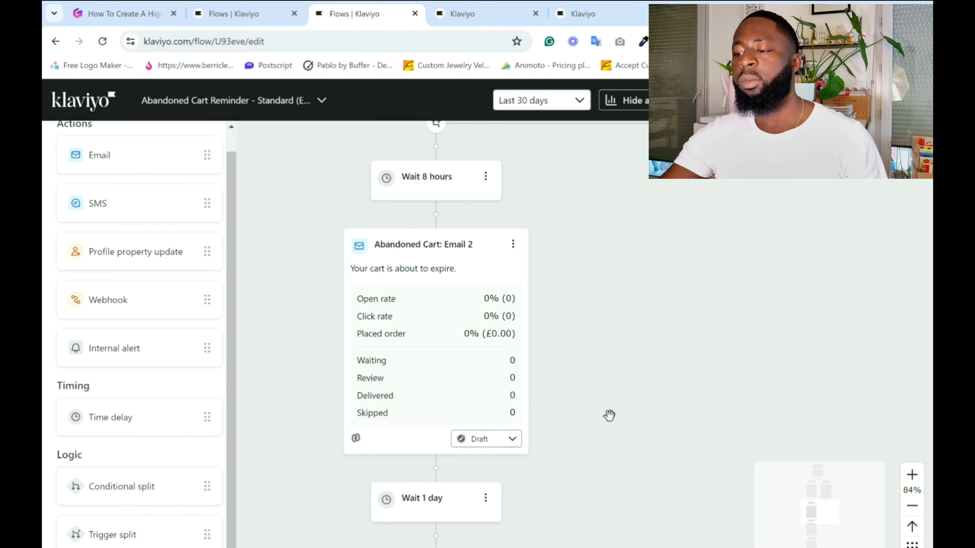
pyautogui.scroll(-7, 560, 380)
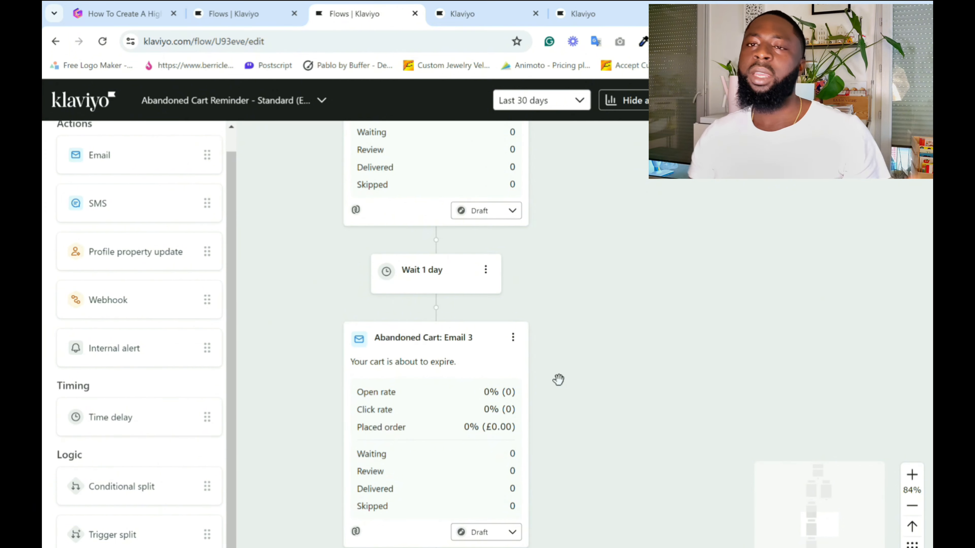
pyautogui.scroll(-3, 558, 383)
pyautogui.scroll(-3, 559, 383)
pyautogui.scroll(8, 557, 398)
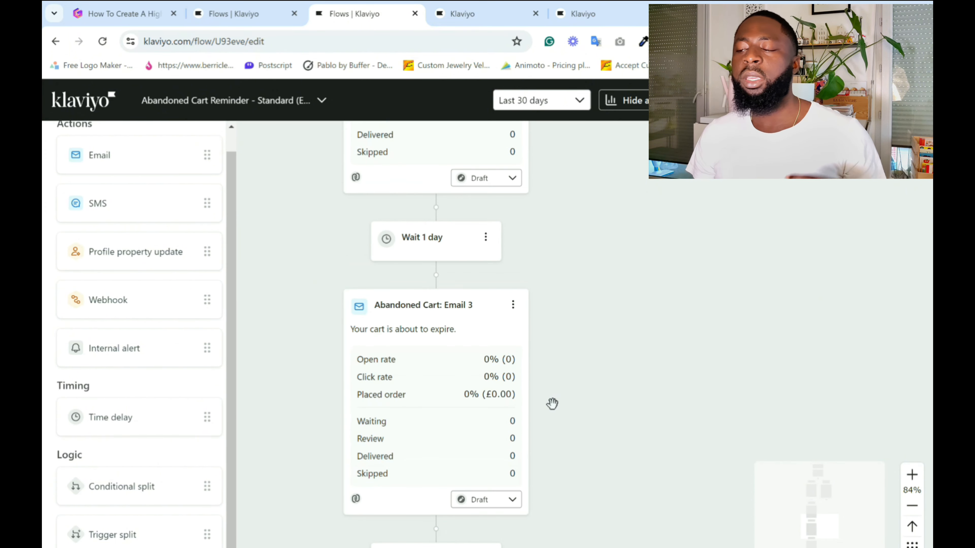
# Review the rest of the Standard flow from Abandoned Cart Email 2 to the final copied Email 3, rechecking the Email 1 branches.
pyautogui.scroll(3, 551, 403)
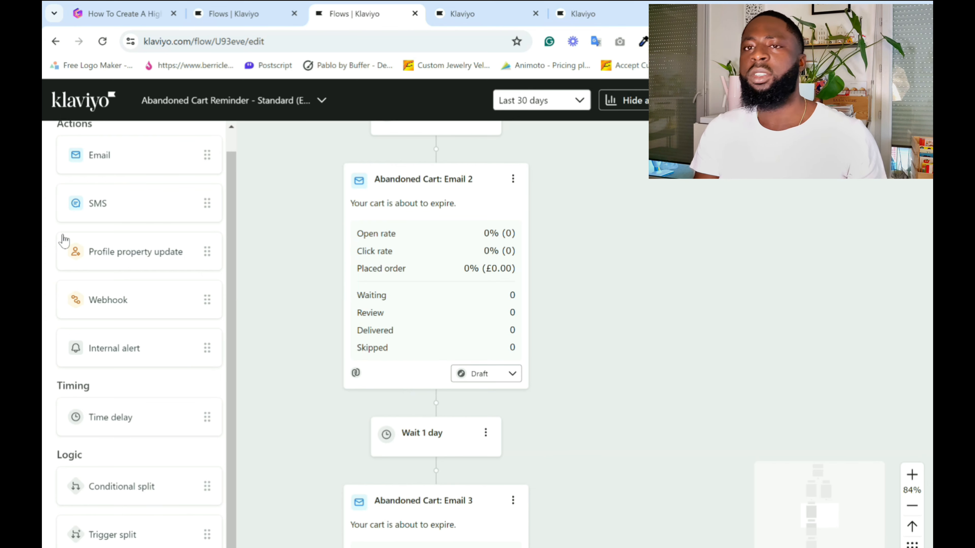
pyautogui.scroll(-7, 524, 319)
pyautogui.scroll(3, 523, 320)
pyautogui.scroll(-6, 523, 320)
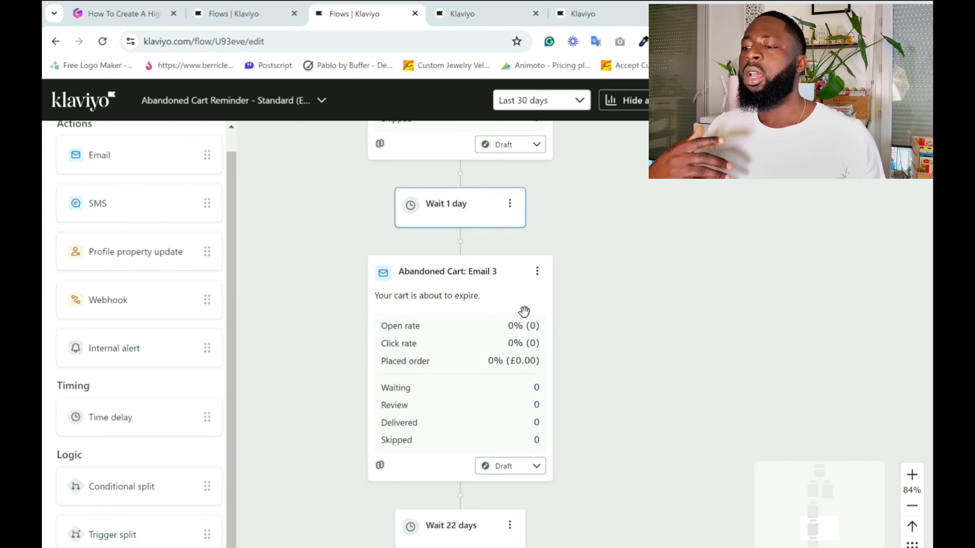
pyautogui.scroll(-8, 542, 308)
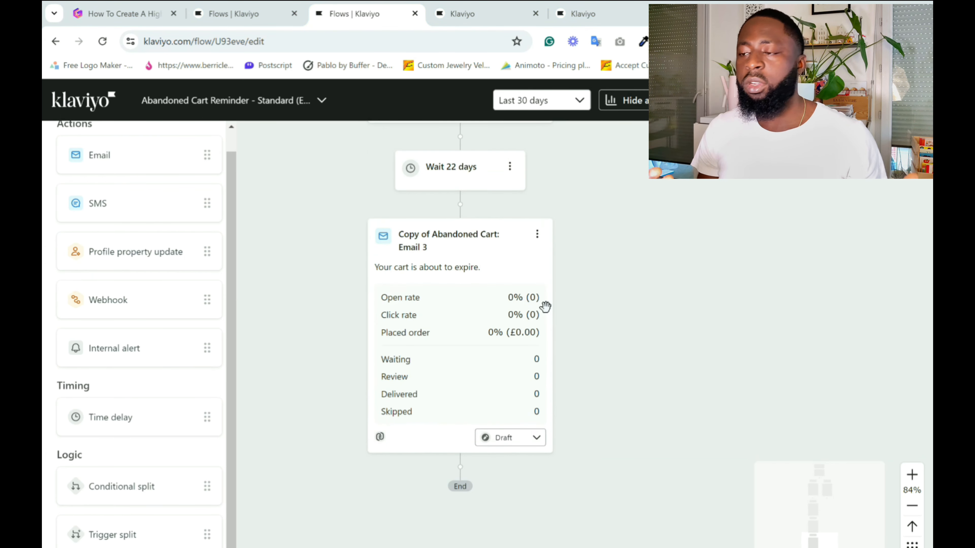
pyautogui.scroll(20, 697, 383)
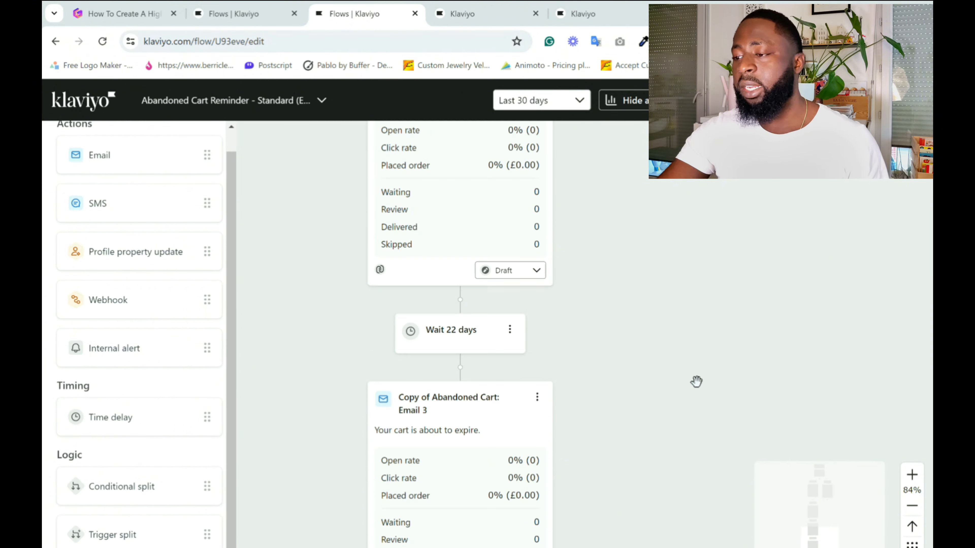
pyautogui.scroll(11, 538, 334)
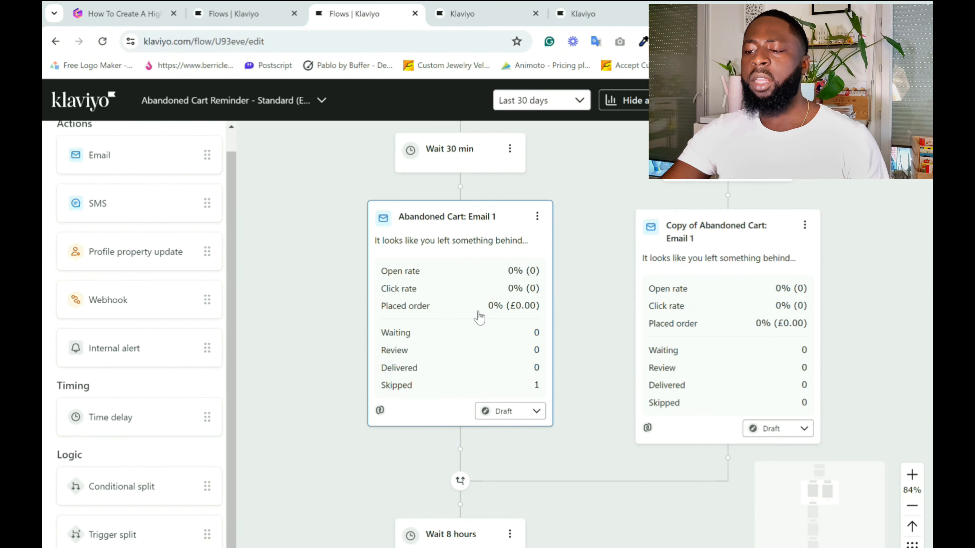
pyautogui.scroll(-6, 479, 317)
pyautogui.scroll(-7, 349, 464)
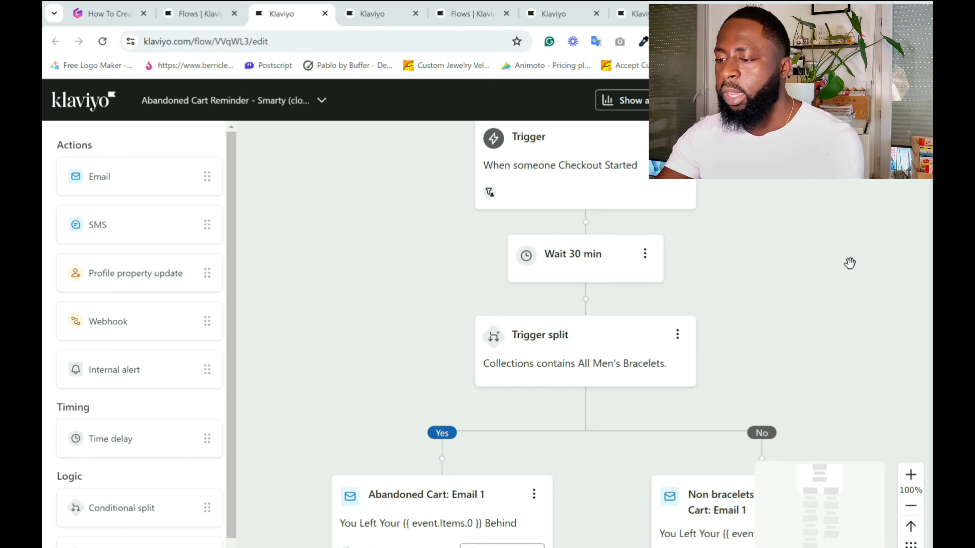
# Examine the Smarty flow's trigger split on the All Men's Bracelets collection and where its Yes and No branches begin.
pyautogui.scroll(-2, 752, 313)
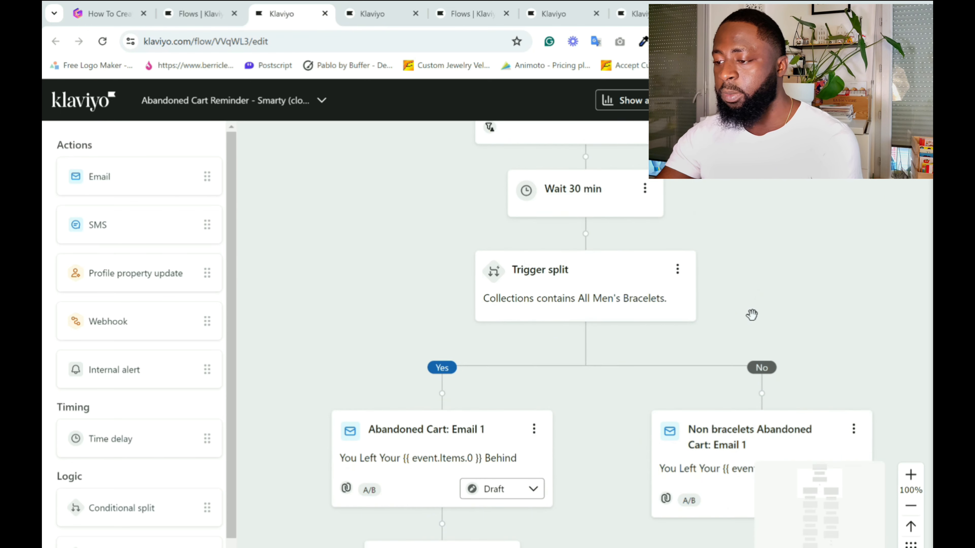
pyautogui.scroll(3, 606, 304)
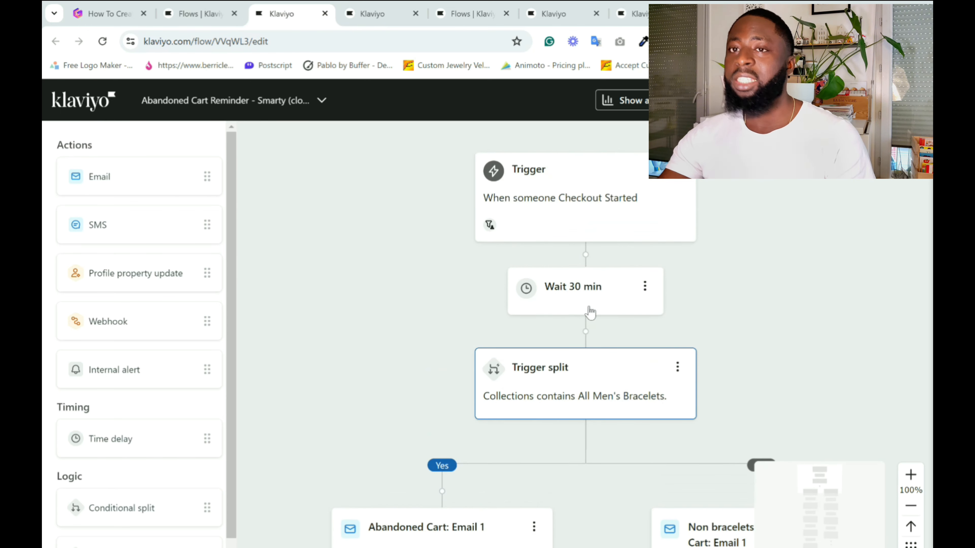
pyautogui.scroll(-2, 735, 334)
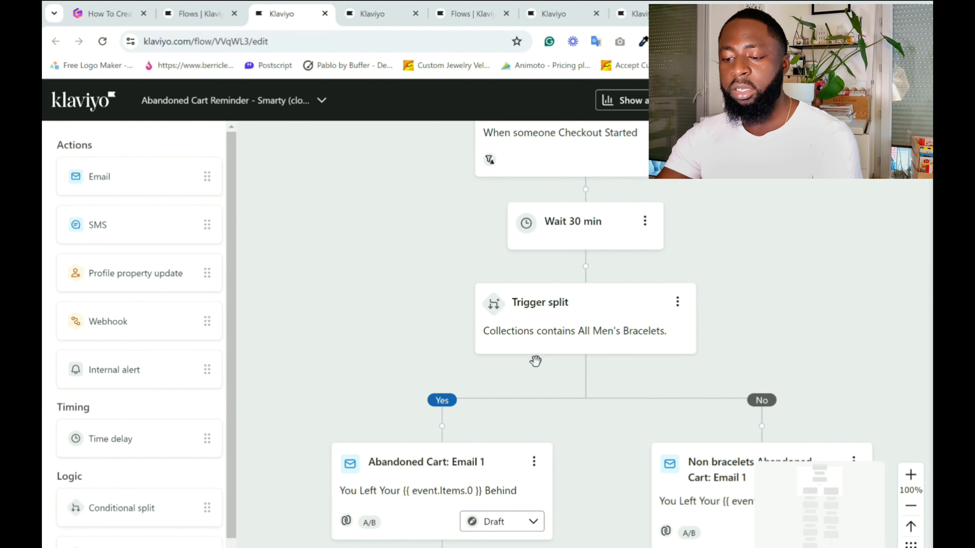
pyautogui.scroll(-1, 138, 493)
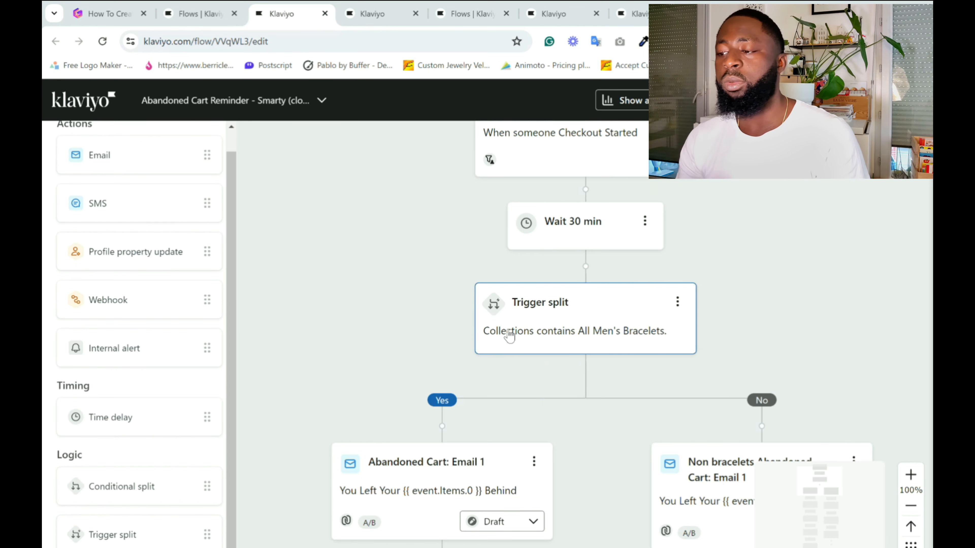
pyautogui.scroll(-2, 379, 404)
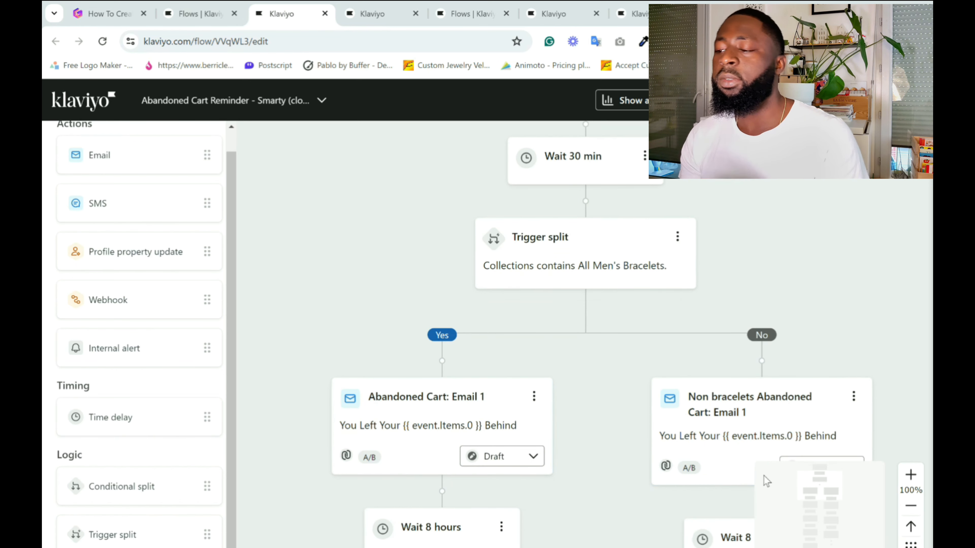
pyautogui.scroll(-3, 638, 433)
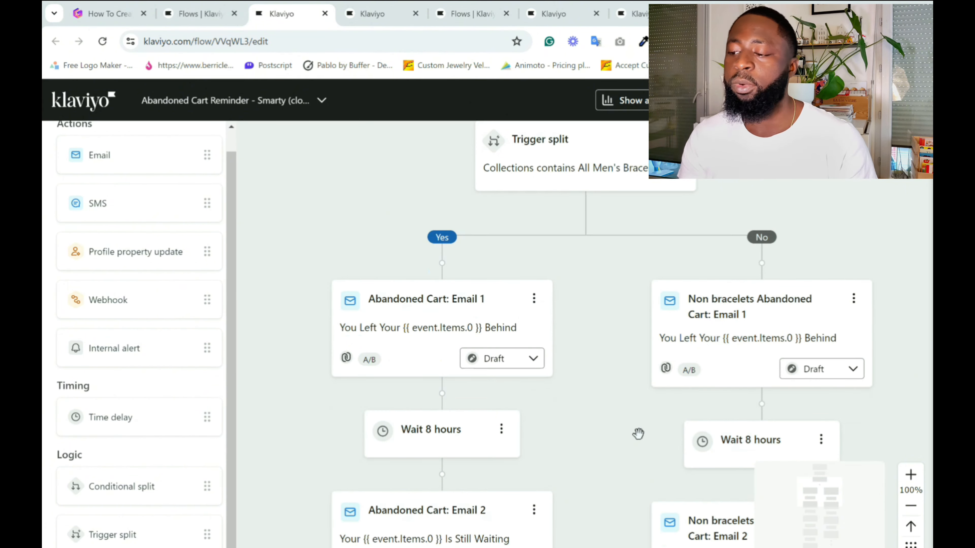
pyautogui.scroll(3, 638, 433)
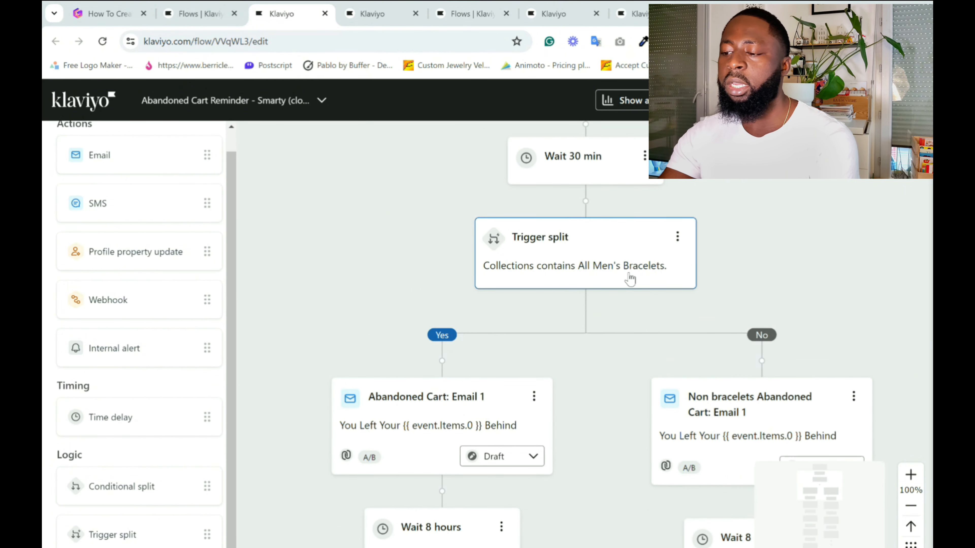
pyautogui.scroll(-2, 476, 384)
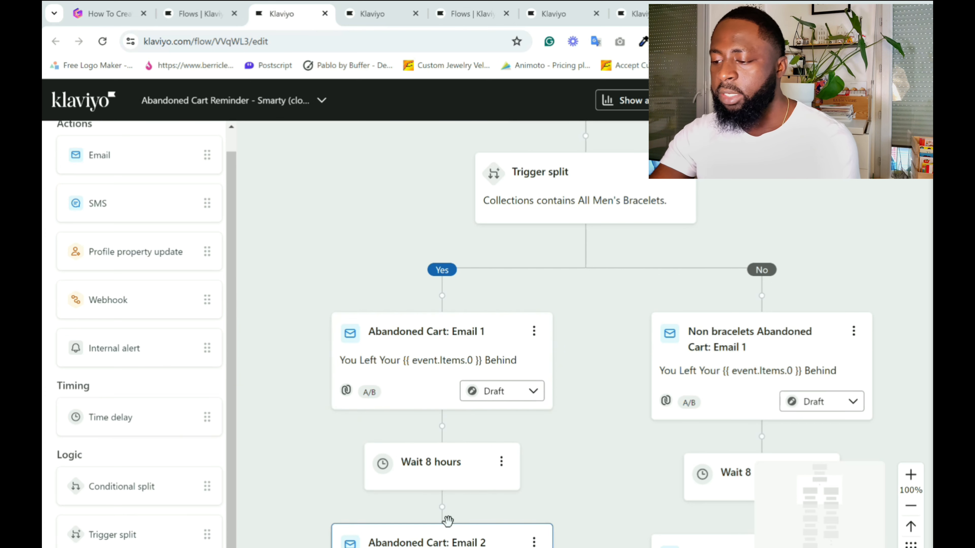
# Compare the bracelet and non-bracelet branches of the Smarty flow, covering their reminder emails and time delays.
pyautogui.scroll(-4, 460, 492)
pyautogui.scroll(-4, 462, 499)
pyautogui.scroll(9, 463, 499)
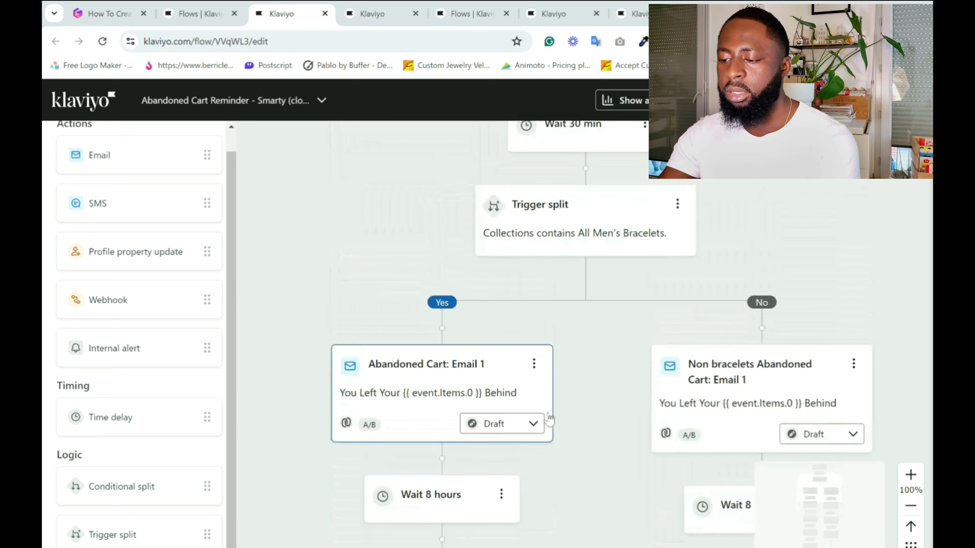
pyautogui.scroll(-9, 718, 364)
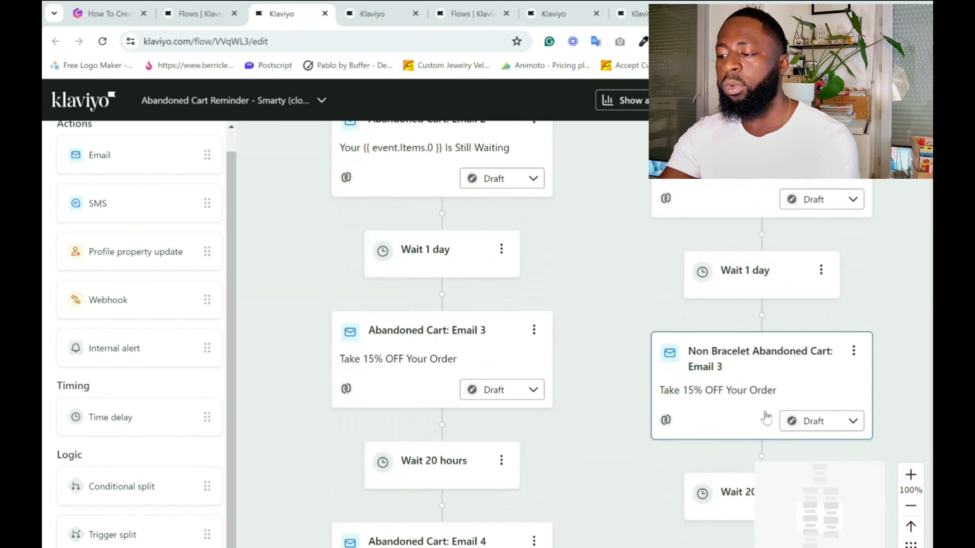
pyautogui.scroll(12, 766, 420)
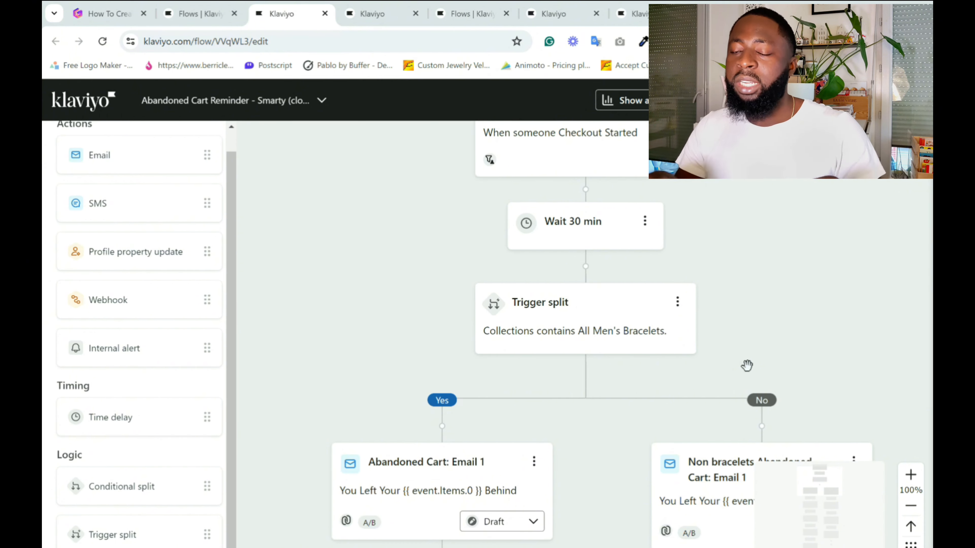
pyautogui.scroll(-3, 747, 366)
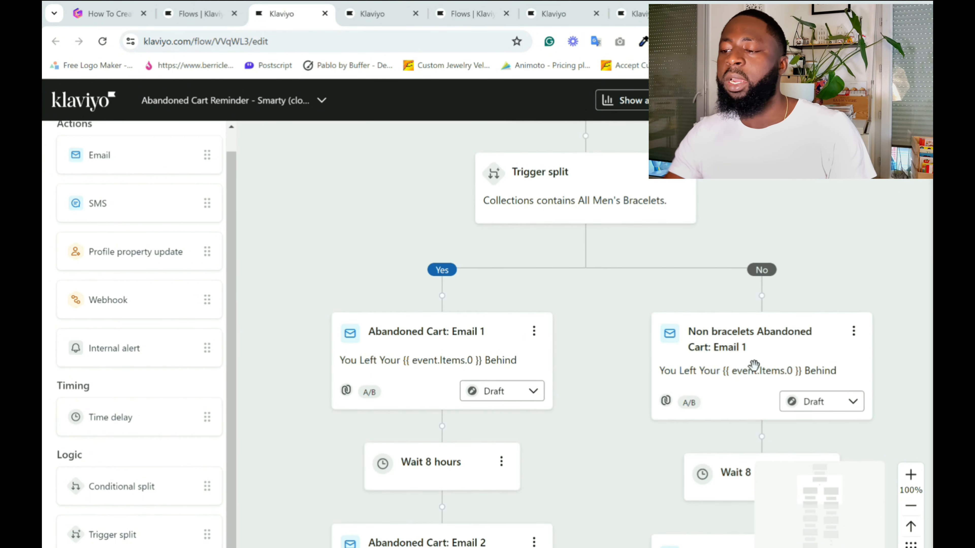
pyautogui.scroll(1, 754, 365)
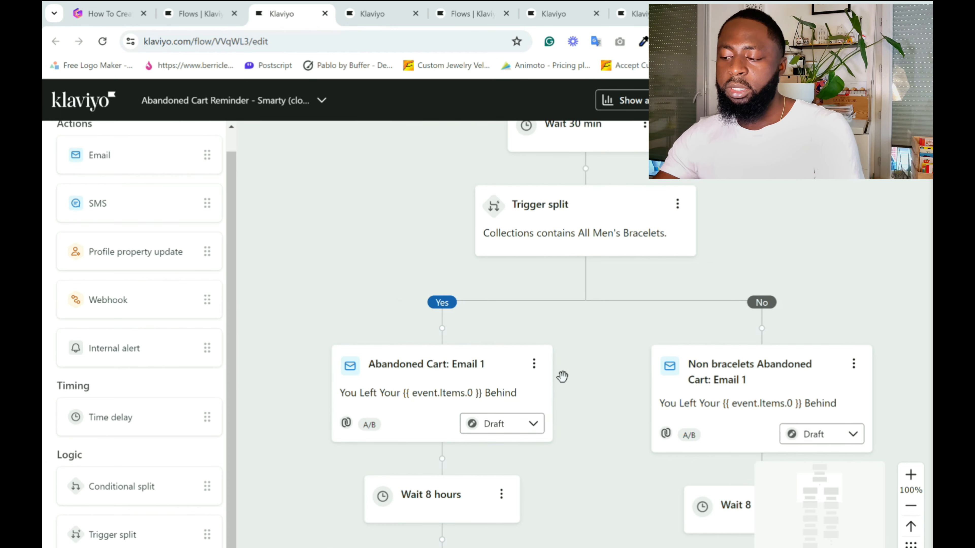
# Follow the Smarty flow's bracelet branch from Abandoned Cart Email 1 through the 15% OFF emails, then return to the trigger.
pyautogui.scroll(2, 563, 376)
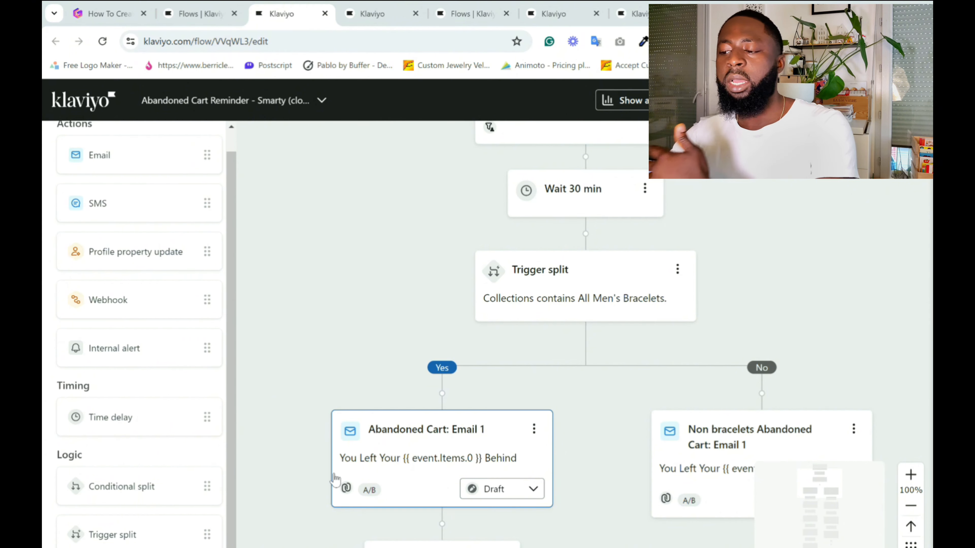
pyautogui.scroll(-1, 334, 479)
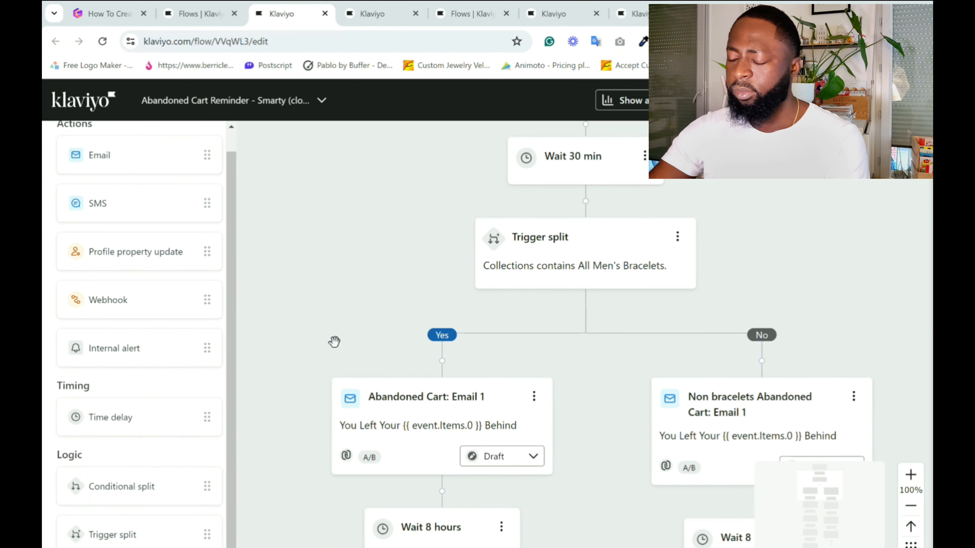
pyautogui.scroll(-10, 334, 341)
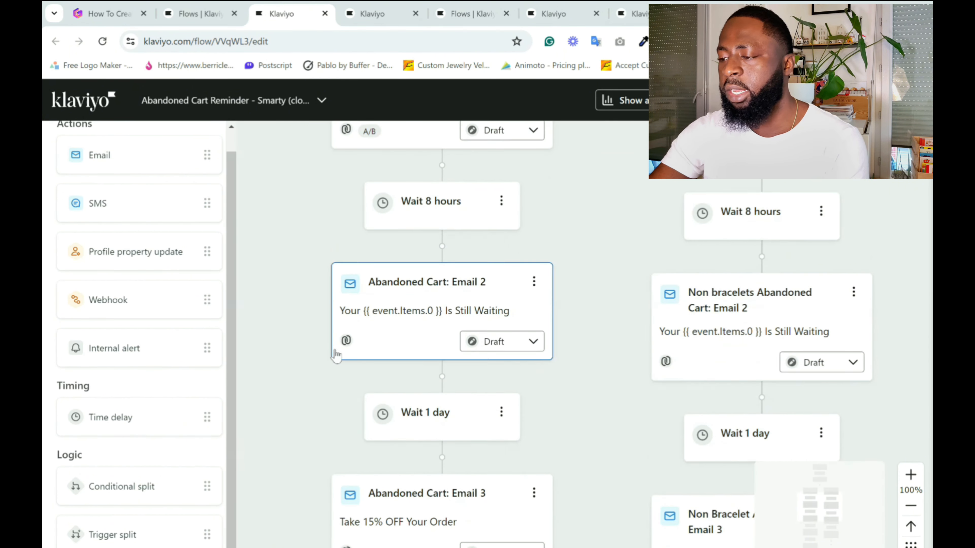
pyautogui.scroll(-2, 336, 357)
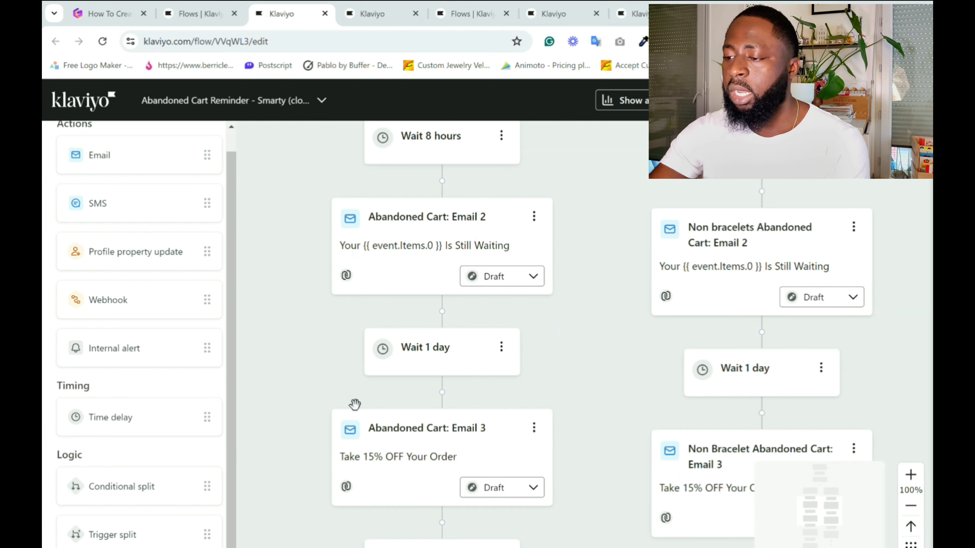
pyautogui.scroll(-11, 355, 404)
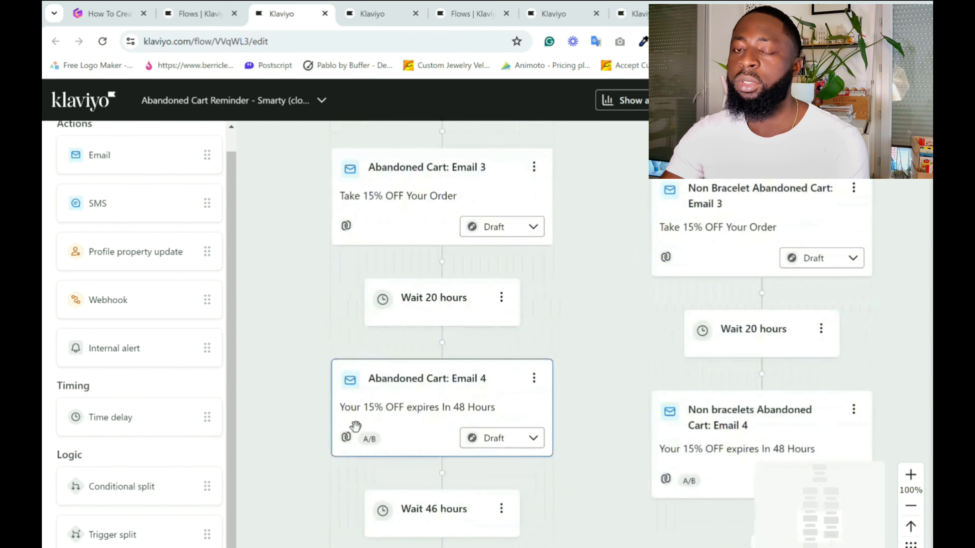
pyautogui.scroll(20, 355, 427)
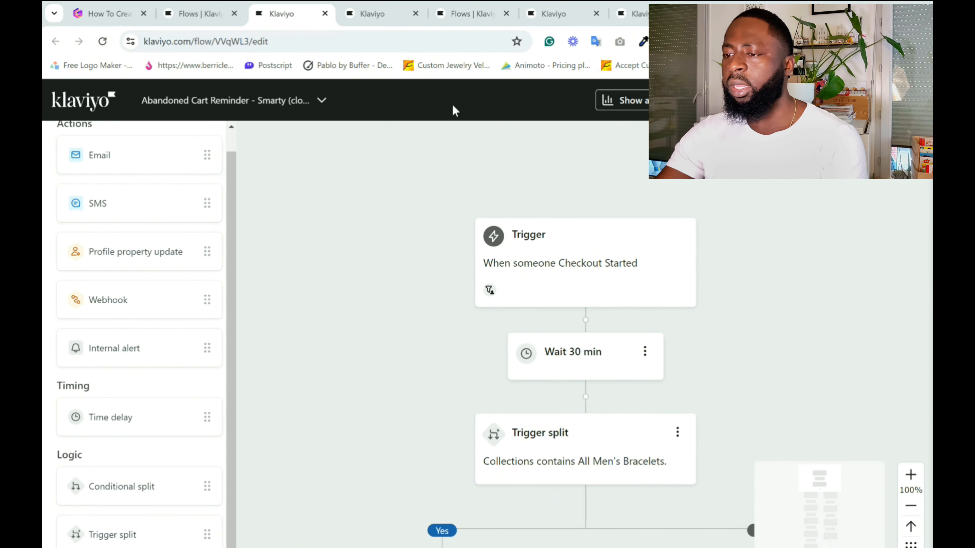
# Switch to the High Value Abandoned Cart Reminder flow and examine its trigger split based on cart value.
pyautogui.click(381, 16)
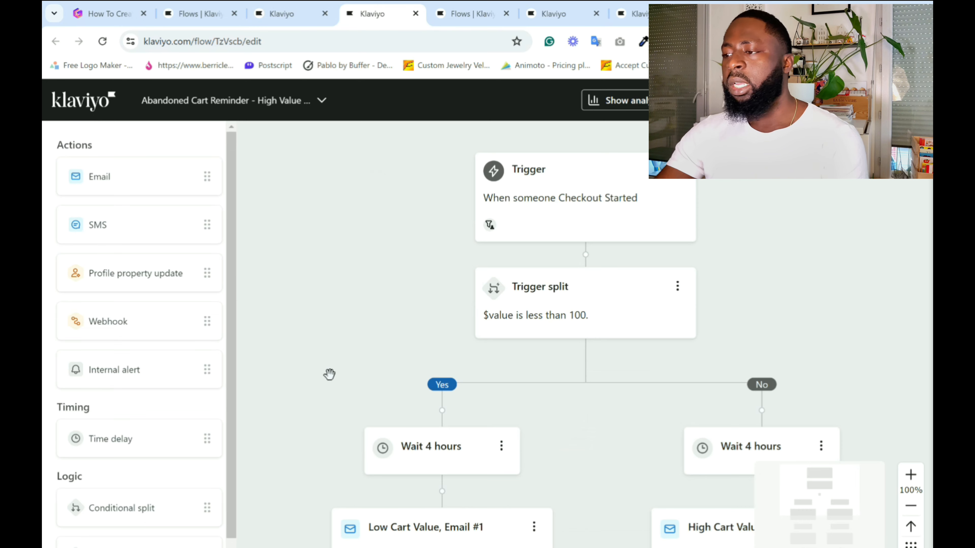
pyautogui.scroll(-2, 329, 374)
pyautogui.scroll(2, 329, 374)
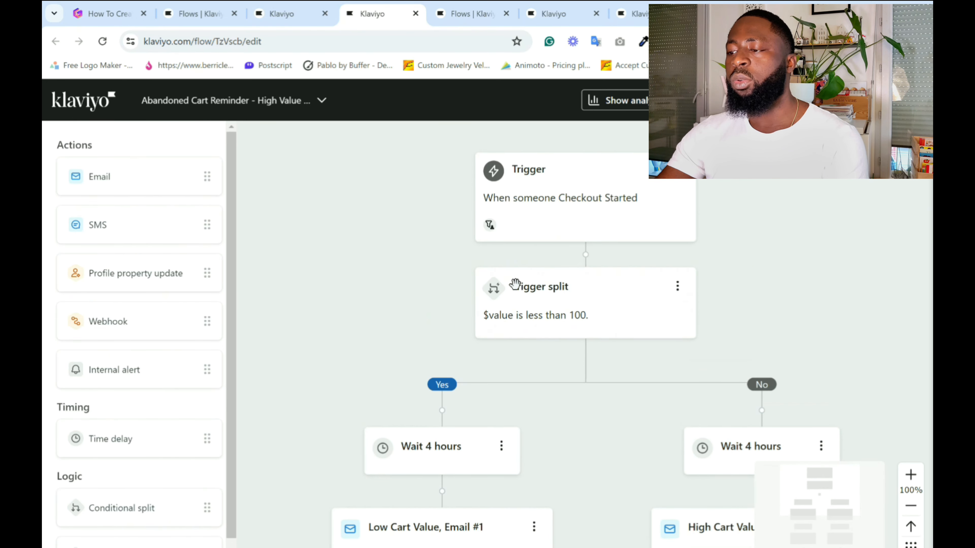
pyautogui.scroll(-4, 327, 294)
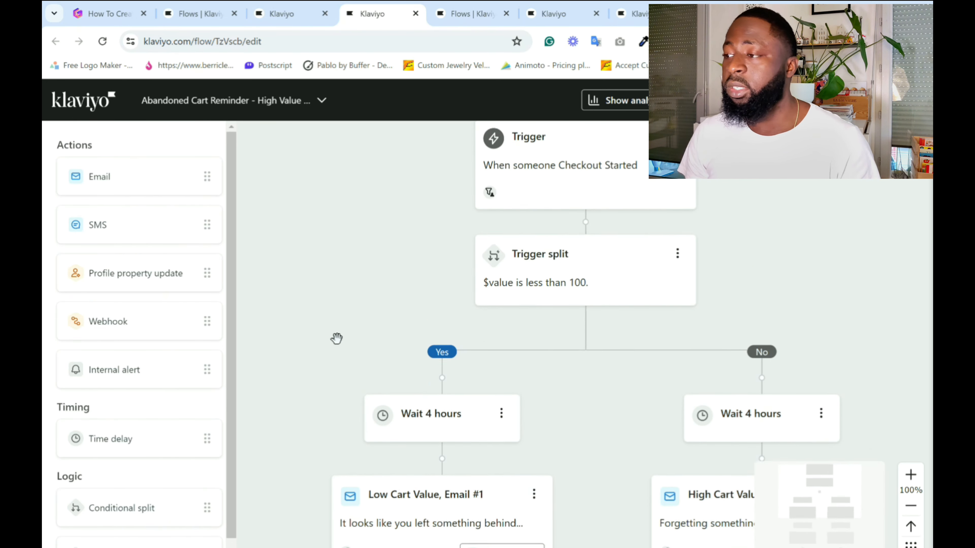
pyautogui.scroll(1, 375, 368)
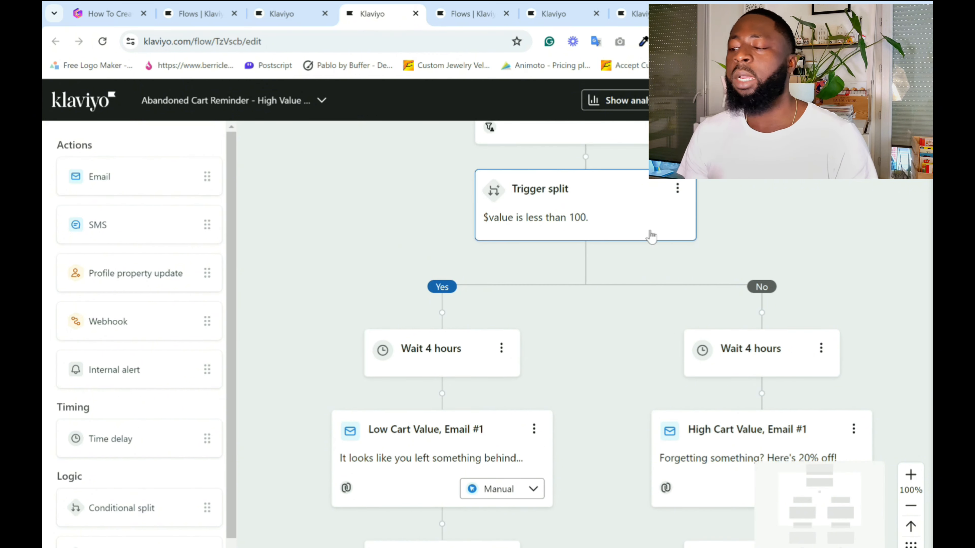
pyautogui.scroll(1, 510, 305)
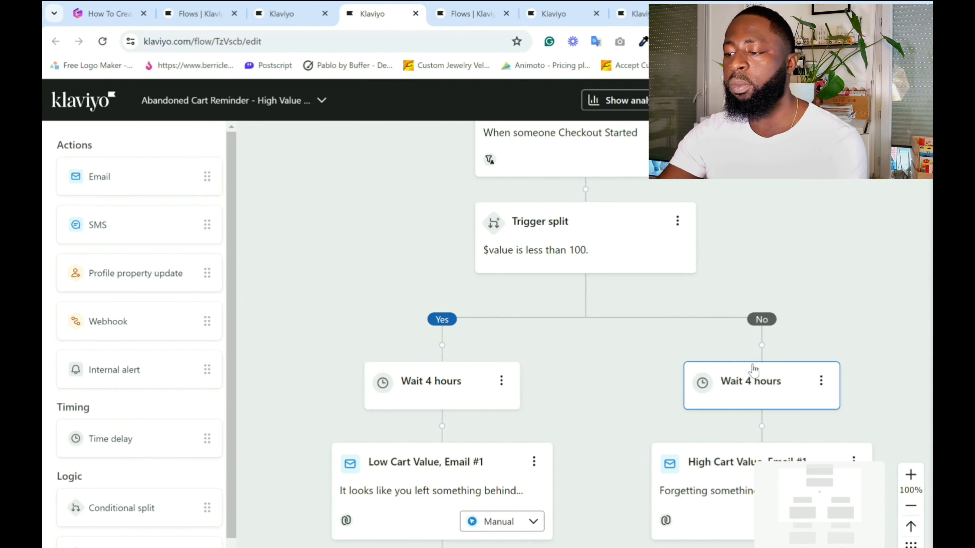
# Compare the low and high cart value branches, checking their time delays, first emails and discount offer.
pyautogui.scroll(-5, 753, 374)
pyautogui.scroll(5, 711, 431)
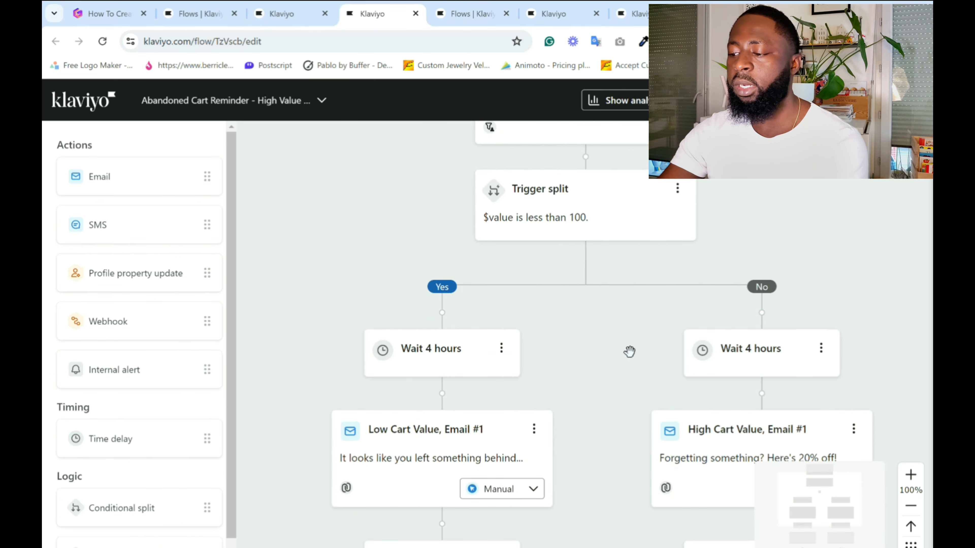
pyautogui.scroll(1, 629, 351)
pyautogui.scroll(-2, 630, 351)
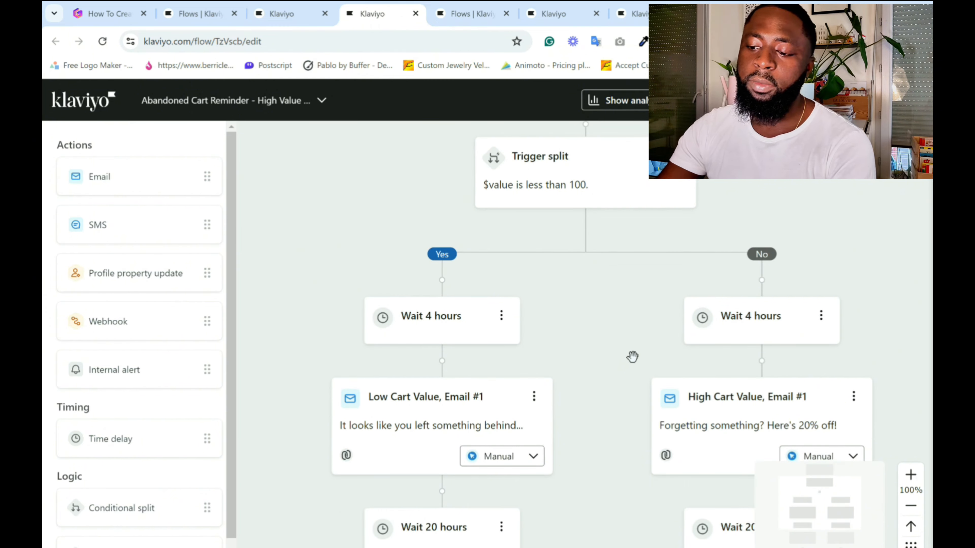
pyautogui.scroll(-1, 632, 359)
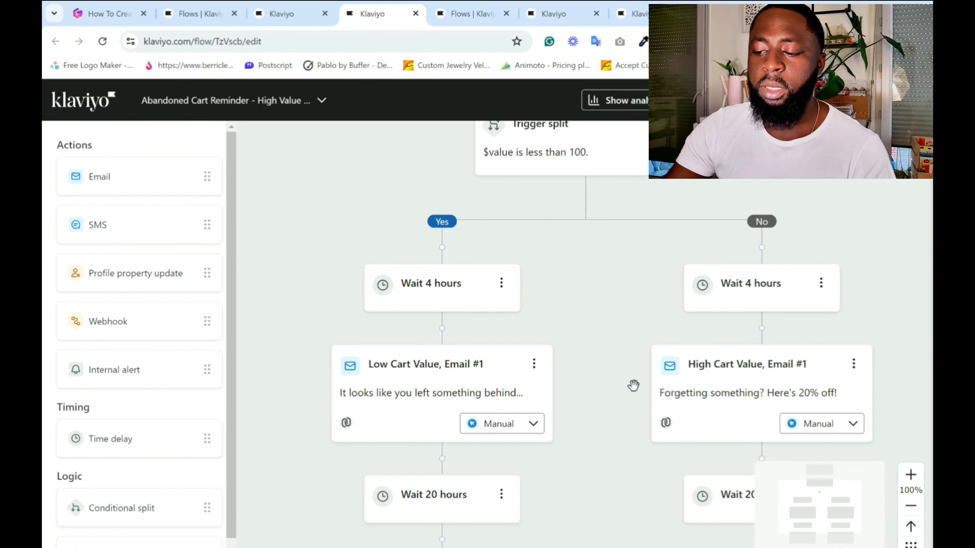
pyautogui.scroll(2, 648, 352)
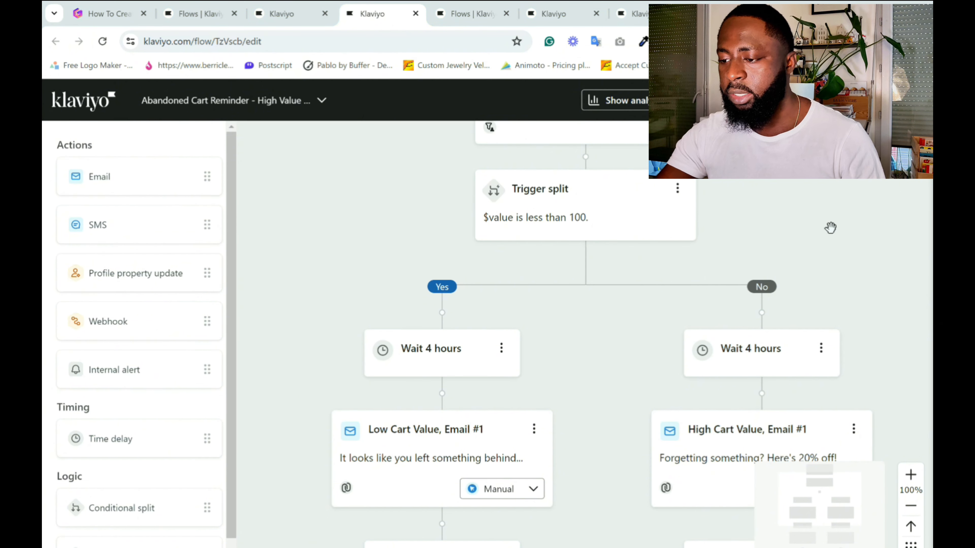
pyautogui.scroll(-3, 829, 229)
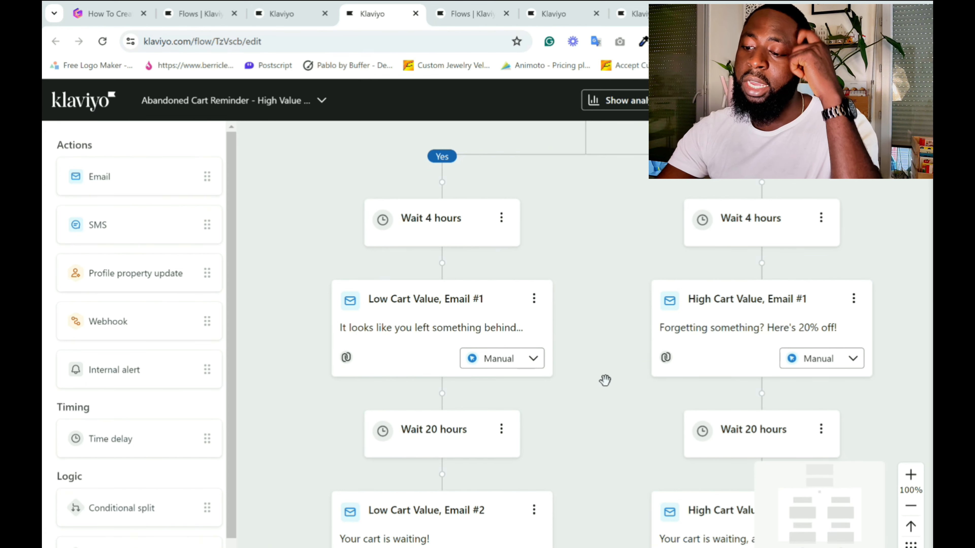
# Recheck the High Value flow's trigger split and compare the delays and first emails in its low and high cart value branches.
pyautogui.scroll(5, 605, 380)
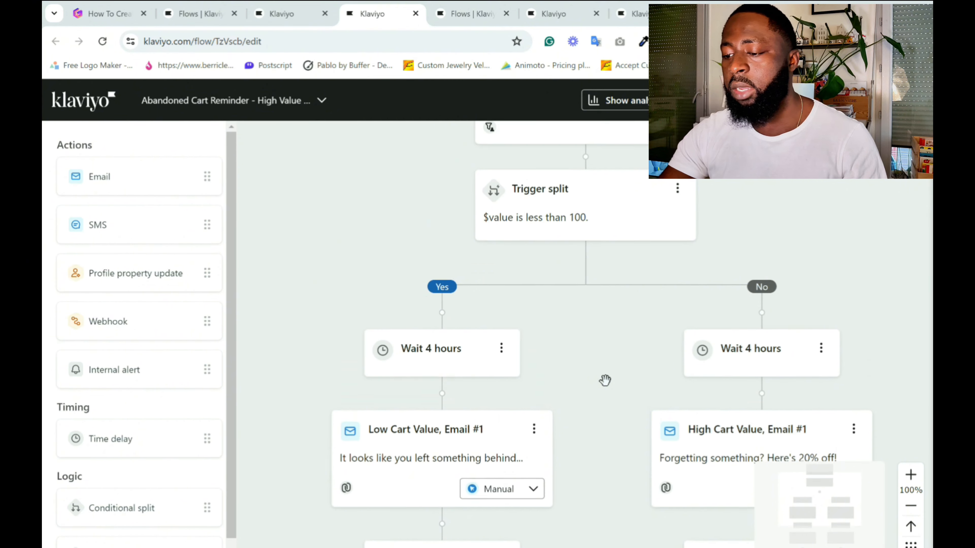
pyautogui.scroll(-3, 628, 363)
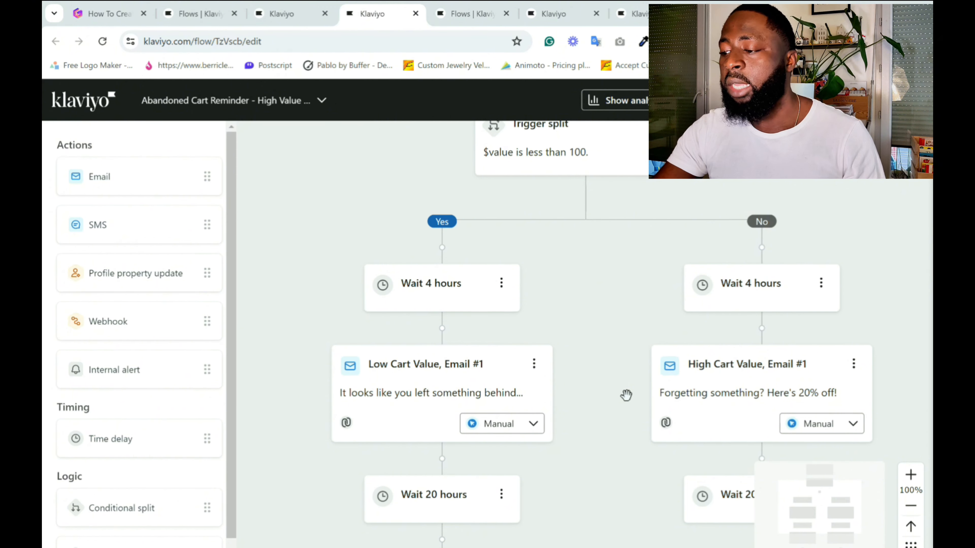
pyautogui.scroll(-1, 665, 431)
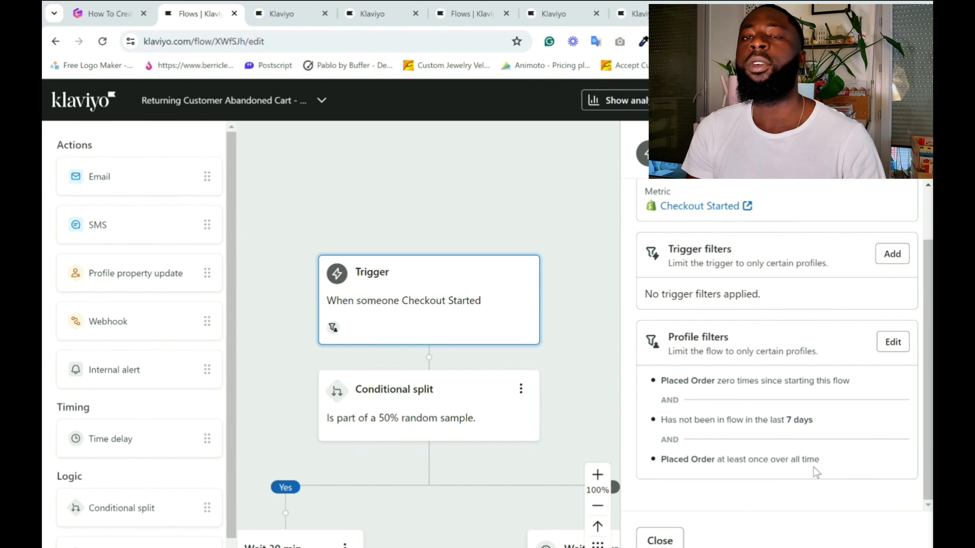
# Review the trigger and profile filters of the Returning Customer Abandoned Cart flow.
pyautogui.scroll(2, 733, 318)
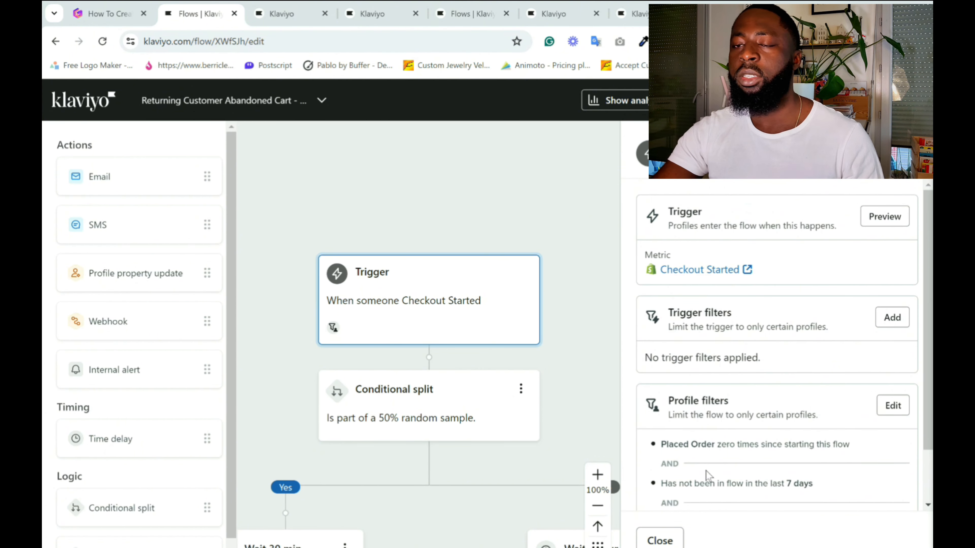
pyautogui.scroll(-2, 718, 492)
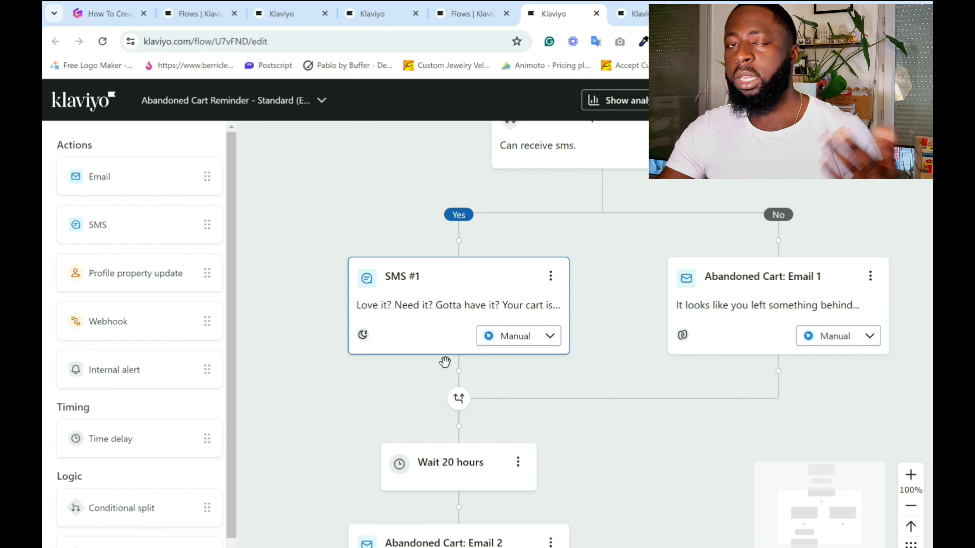
# Examine the "Can receive sms" conditional split in the Standard Abandoned Cart Reminder flow, including its condition settings.
pyautogui.scroll(2, 529, 411)
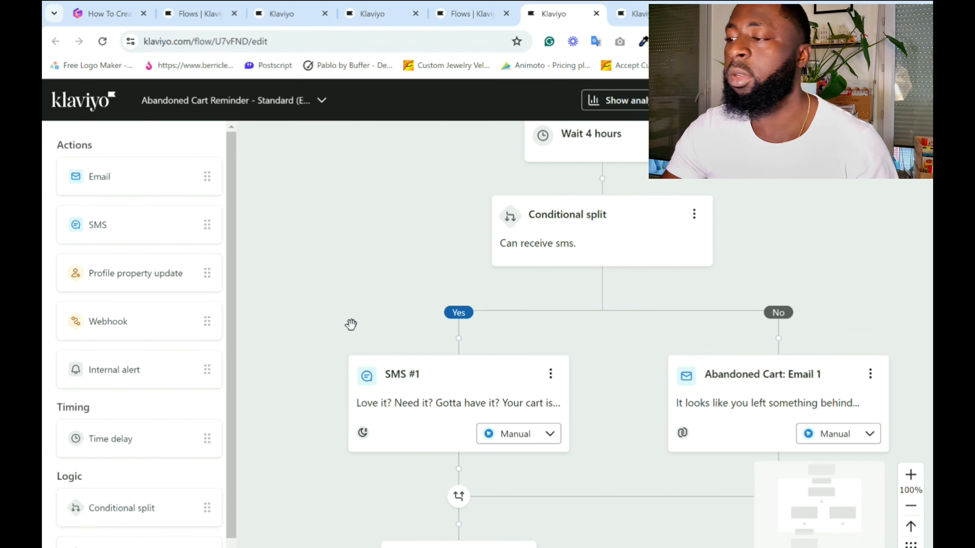
pyautogui.scroll(2, 350, 325)
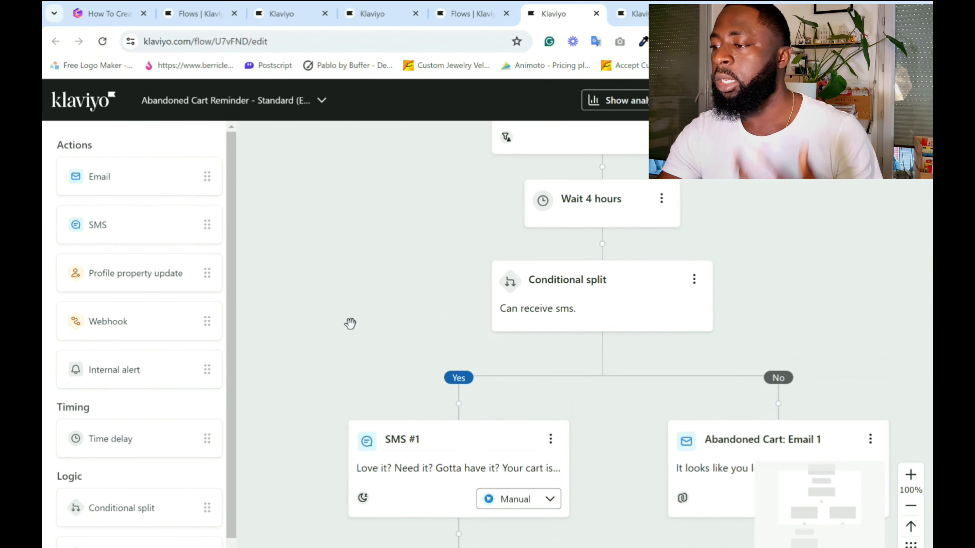
pyautogui.scroll(-2, 350, 325)
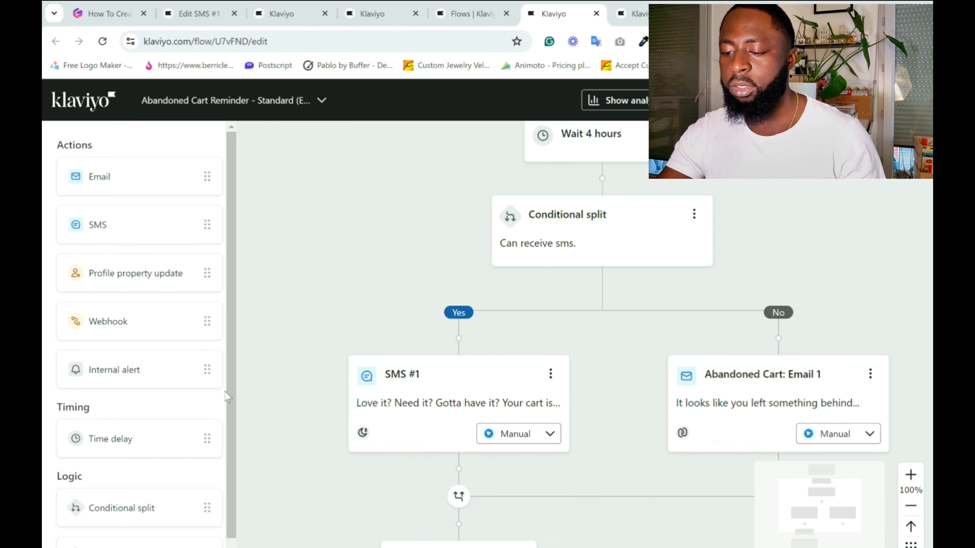
pyautogui.scroll(-1, 215, 411)
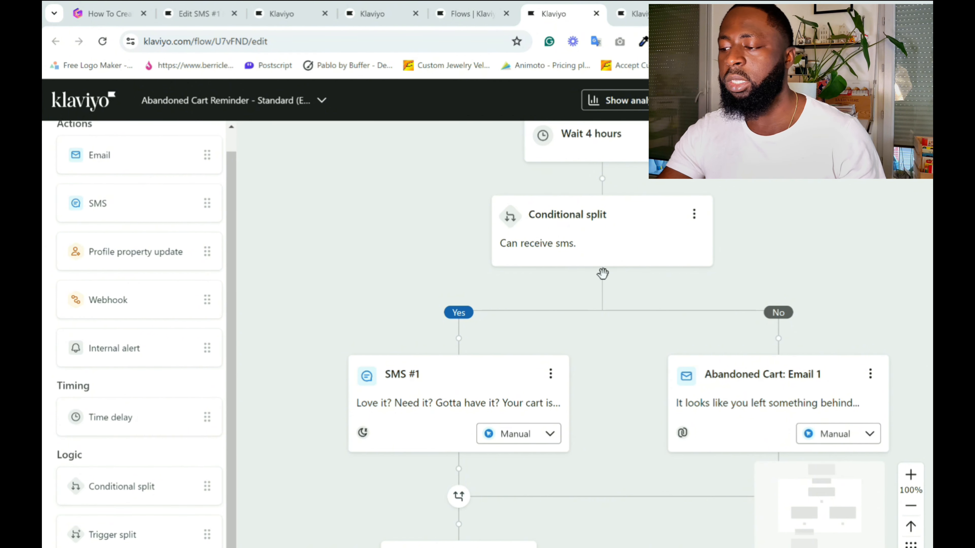
pyautogui.click(603, 231)
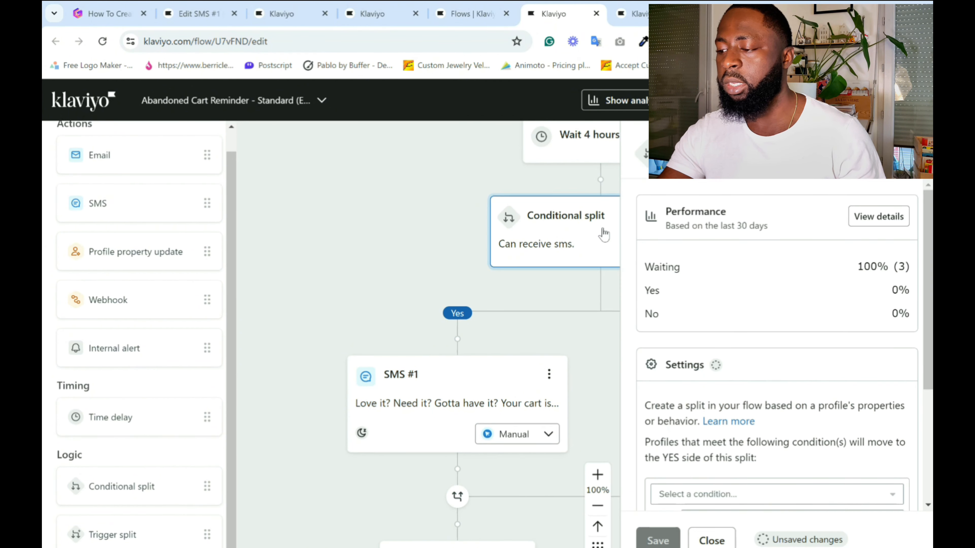
pyautogui.scroll(-4, 766, 383)
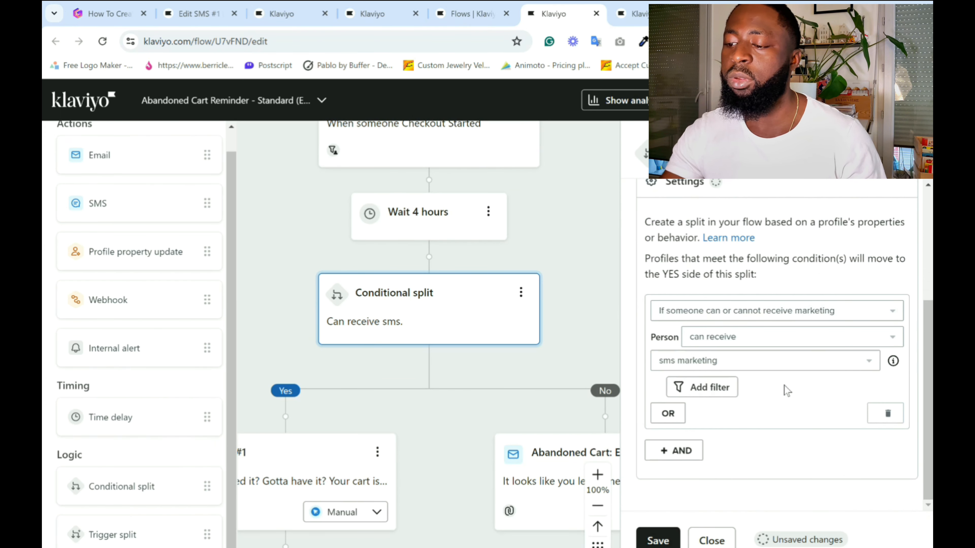
pyautogui.click(711, 542)
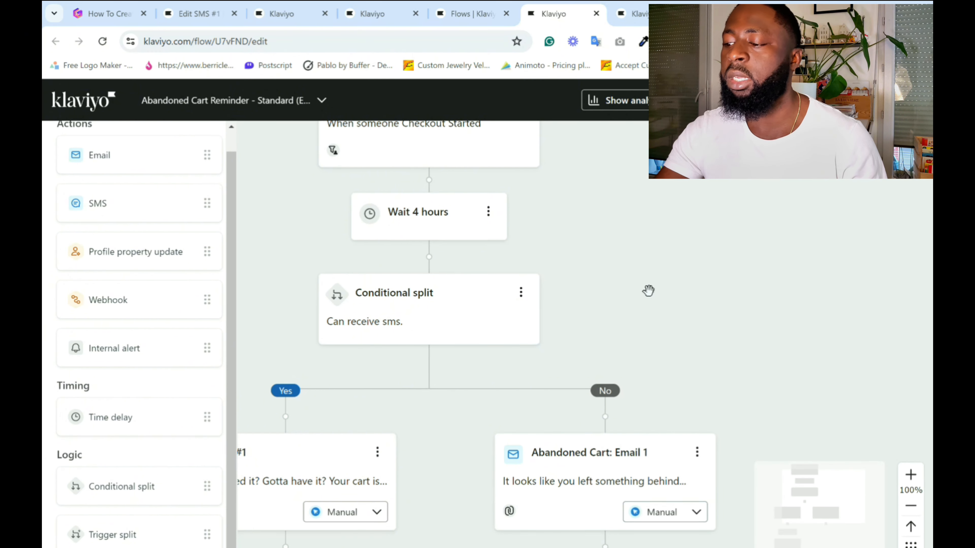
# Compare the Standard flow's SMS #1 and Email 1 branches, follow them through to Abandoned Cart: Email 2, and return to the trigger.
pyautogui.scroll(-3, 737, 402)
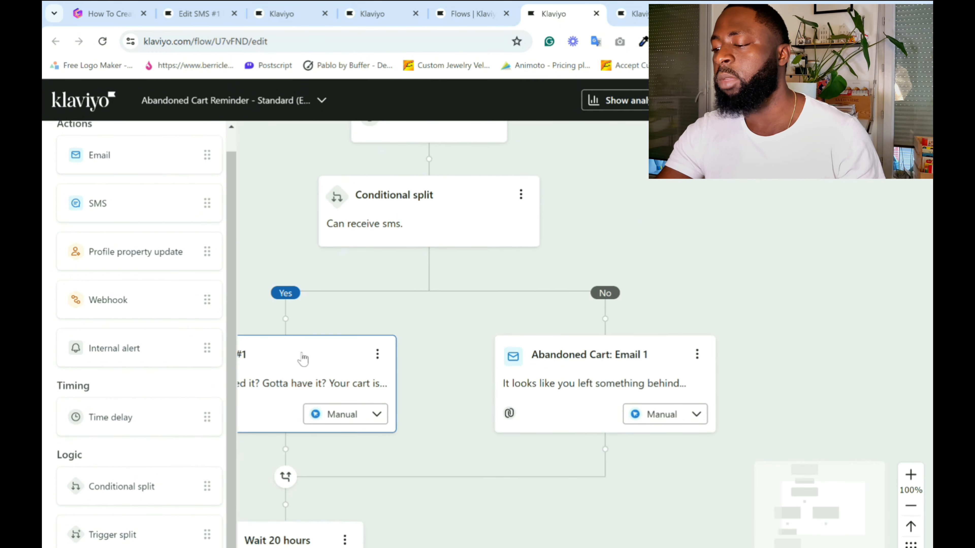
pyautogui.scroll(-1, 677, 320)
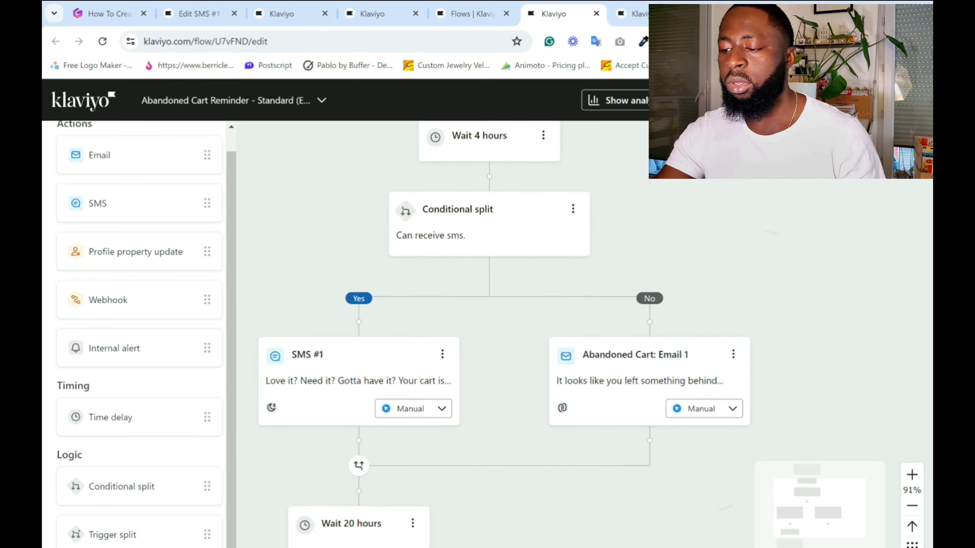
pyautogui.scroll(-1, 667, 323)
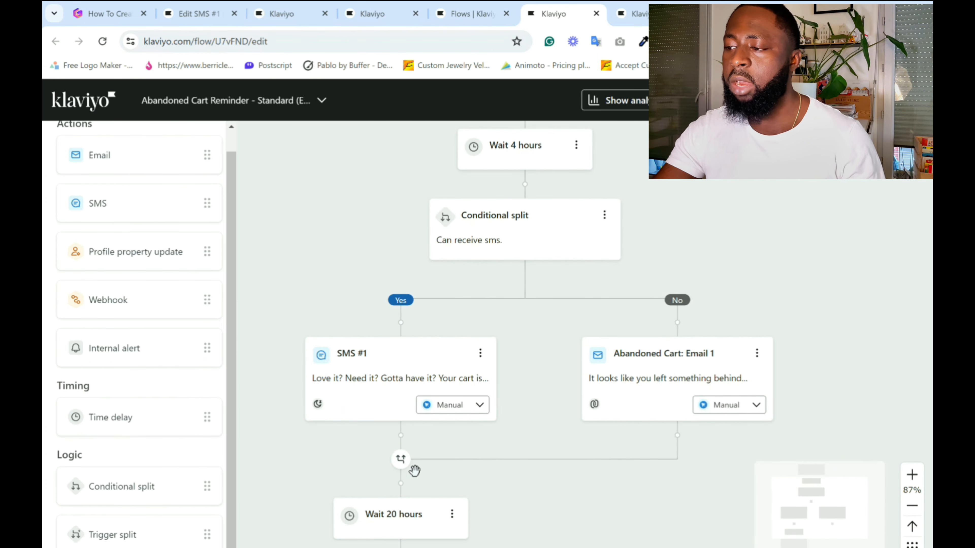
pyautogui.scroll(-5, 525, 474)
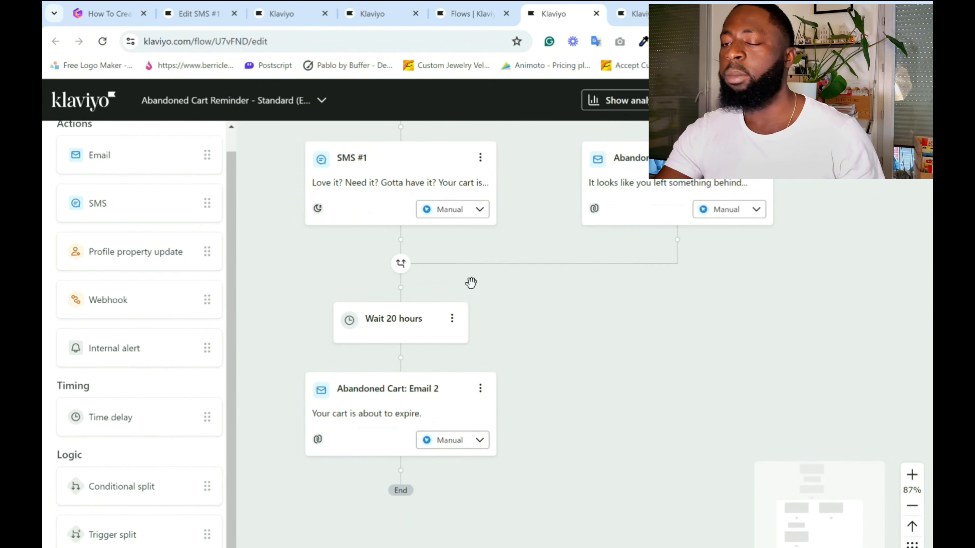
pyautogui.scroll(8, 727, 375)
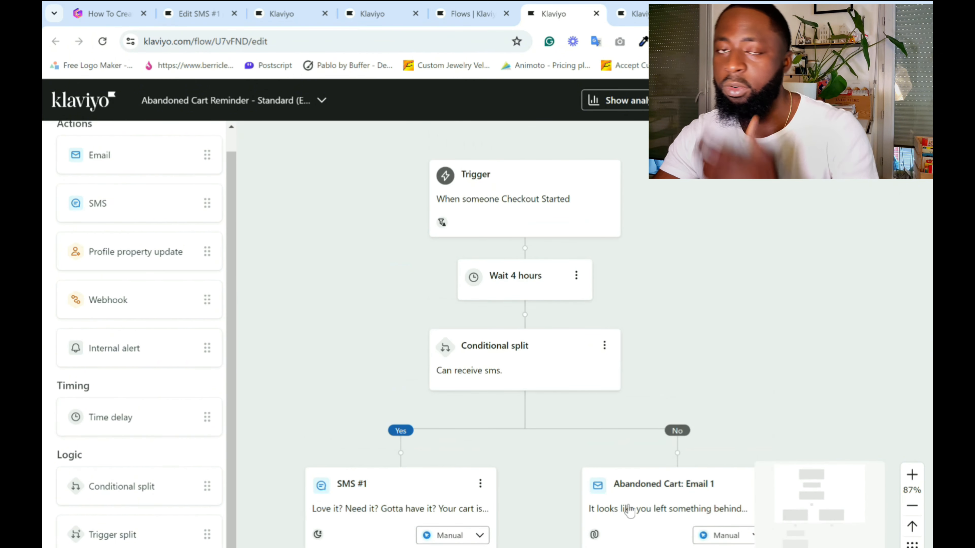
# Switch to the Abandoned Cart Reminder SMS - Smarty flow and review its trigger's profile filters.
pyautogui.click(472, 7)
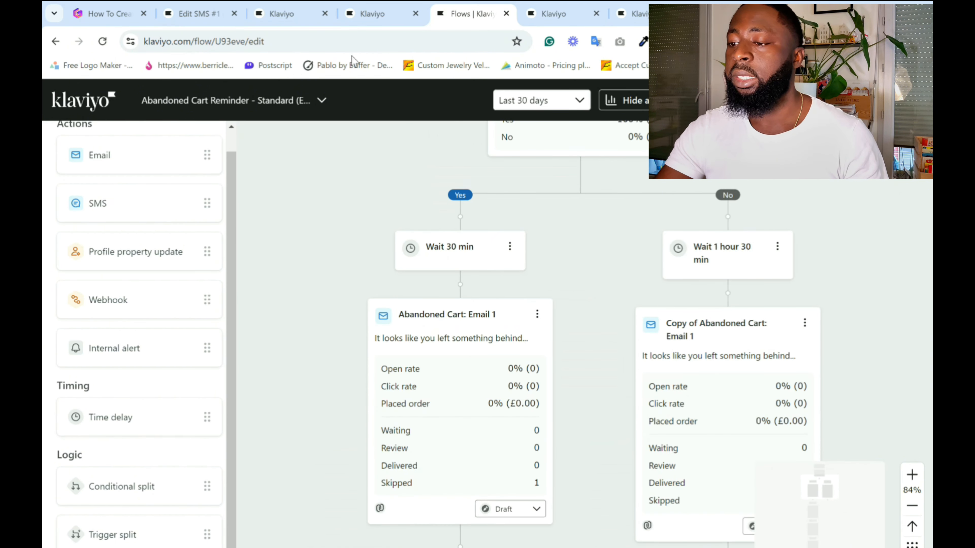
pyautogui.click(192, 14)
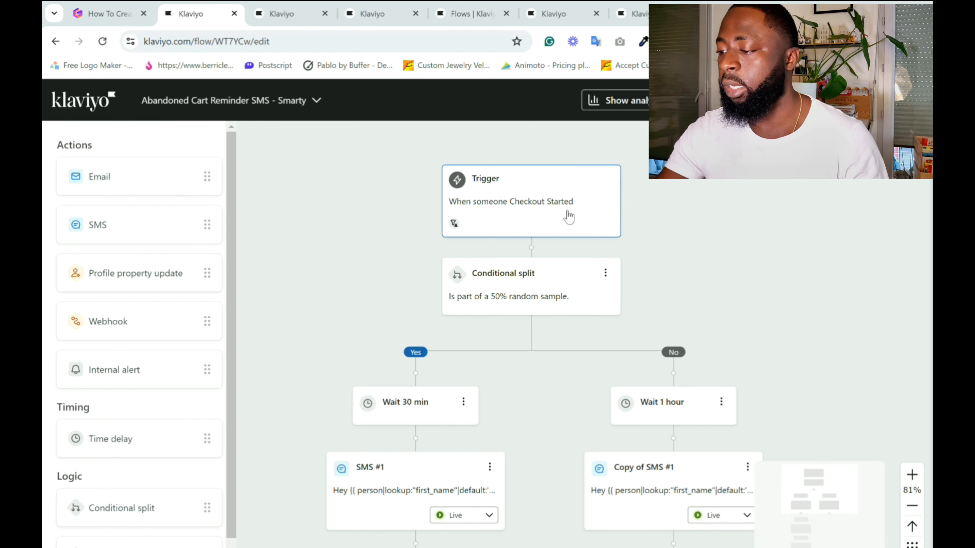
pyautogui.click(569, 217)
pyautogui.scroll(-3, 783, 392)
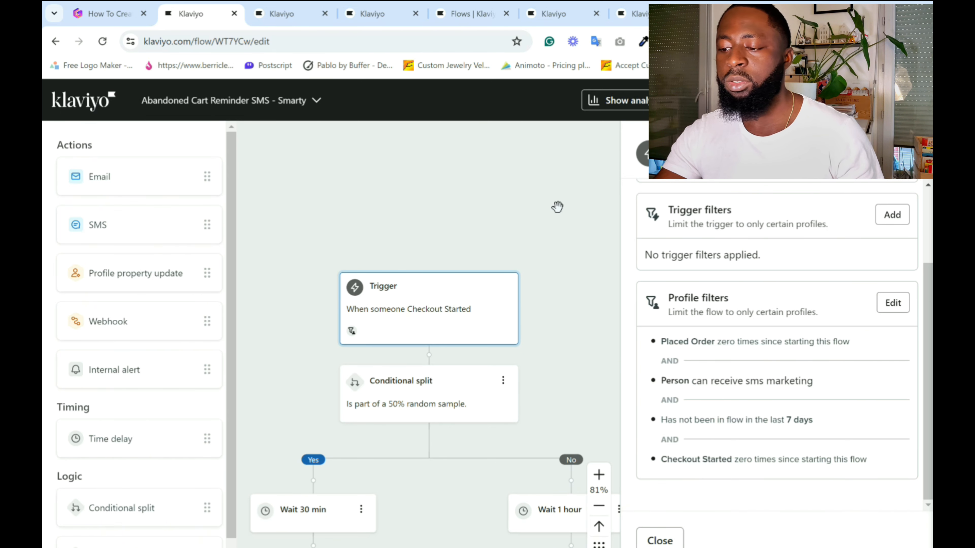
pyautogui.scroll(3, 557, 208)
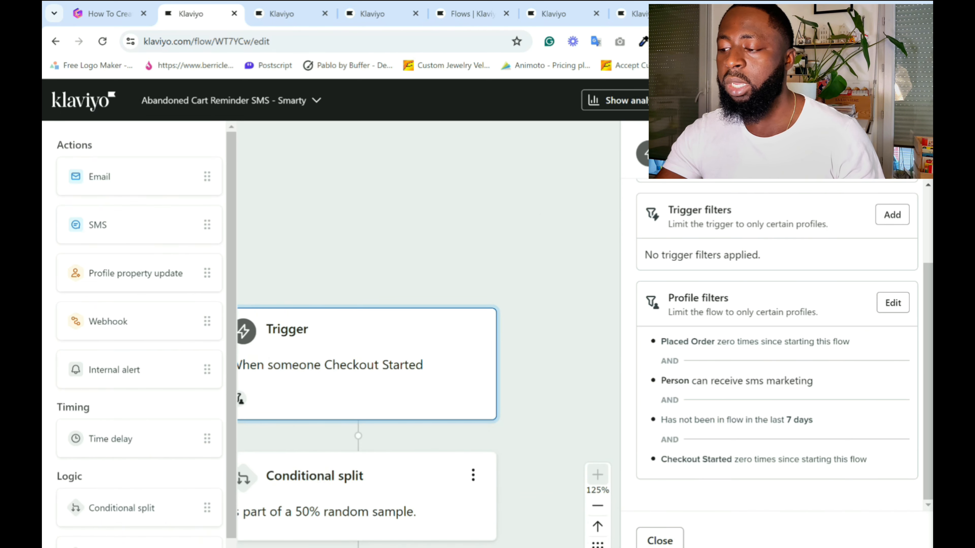
pyautogui.scroll(-3, 578, 221)
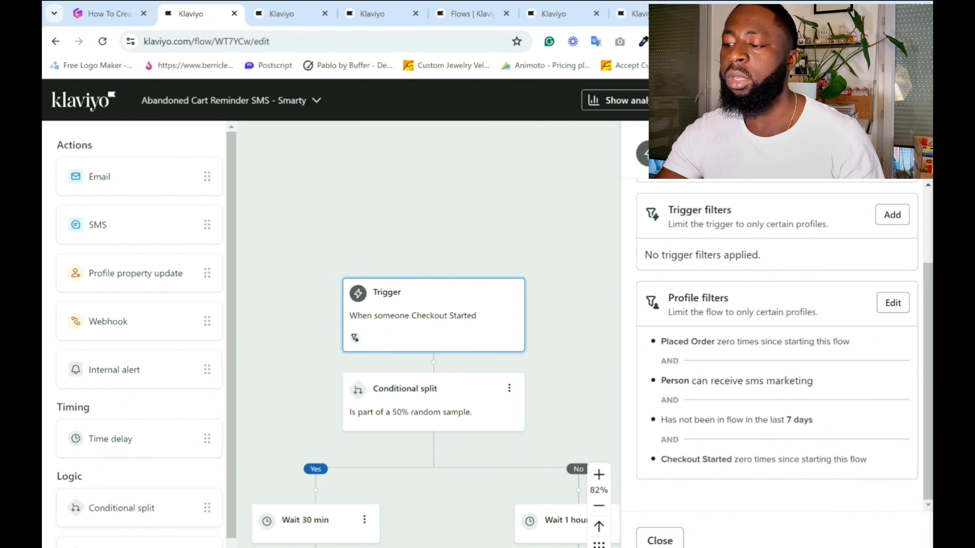
pyautogui.click(659, 540)
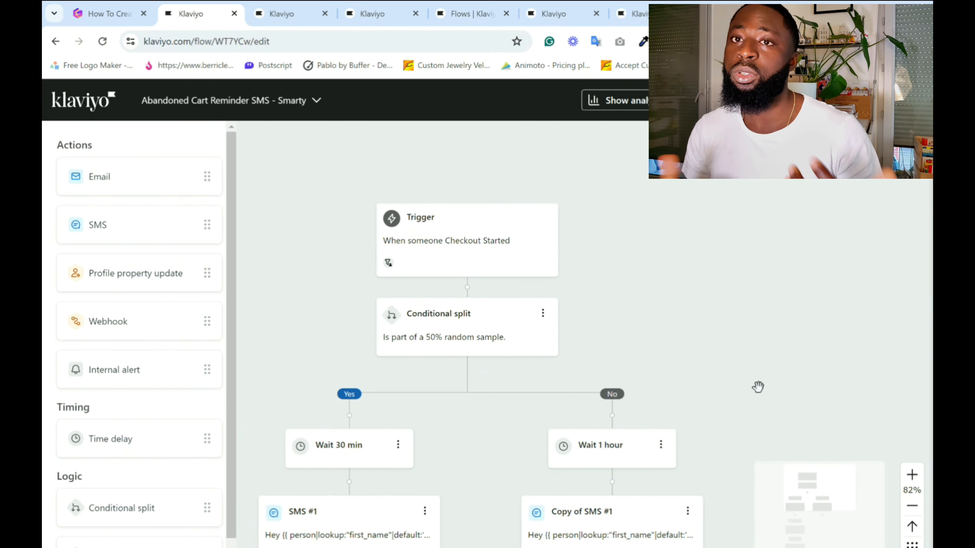
# Follow the SMS - Smarty flow's 50% random sample branches through their time delays and SMS messages.
pyautogui.scroll(-3, 781, 323)
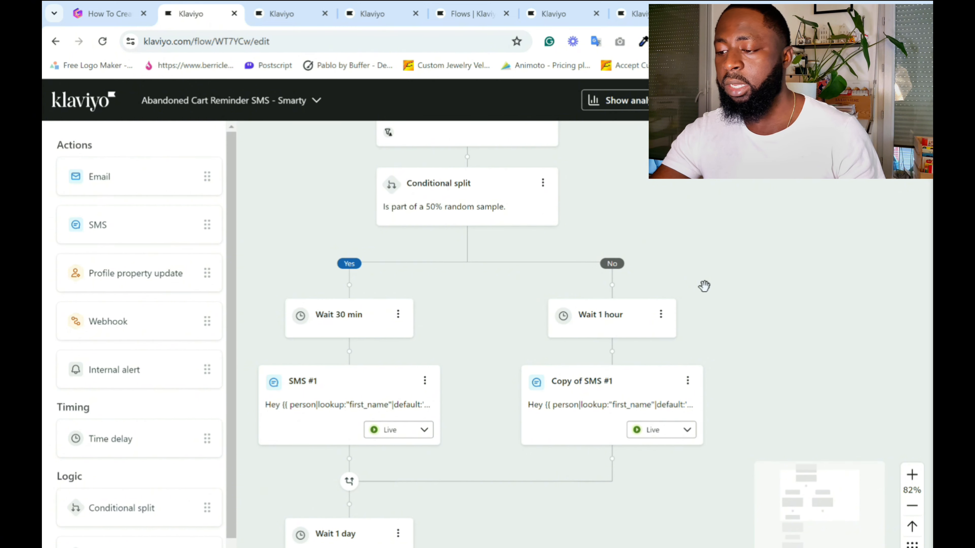
pyautogui.scroll(-8, 529, 463)
pyautogui.scroll(3, 510, 502)
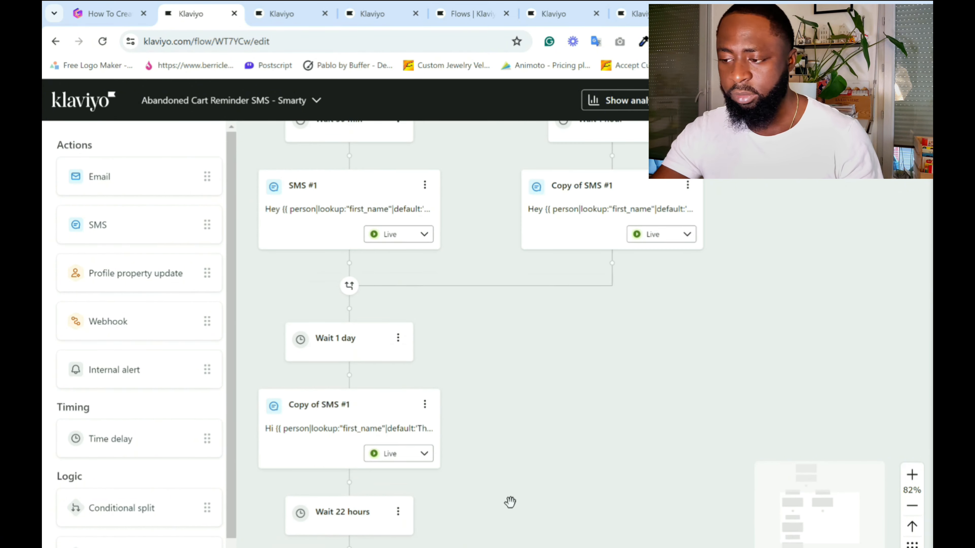
pyautogui.scroll(8, 510, 502)
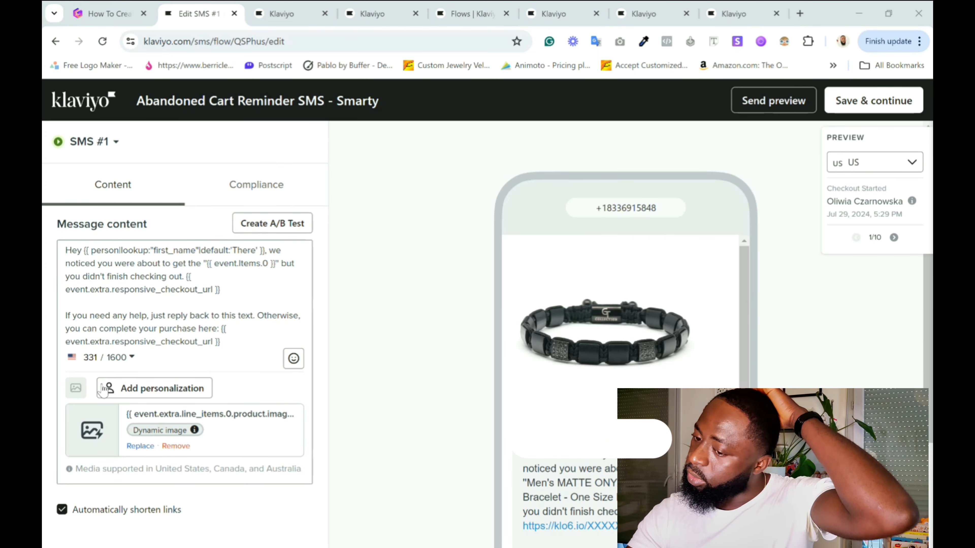
# Review SMS #1's message content and preview, checking the supported countries for media and the responsive checkout link variable.
pyautogui.scroll(-3, 196, 390)
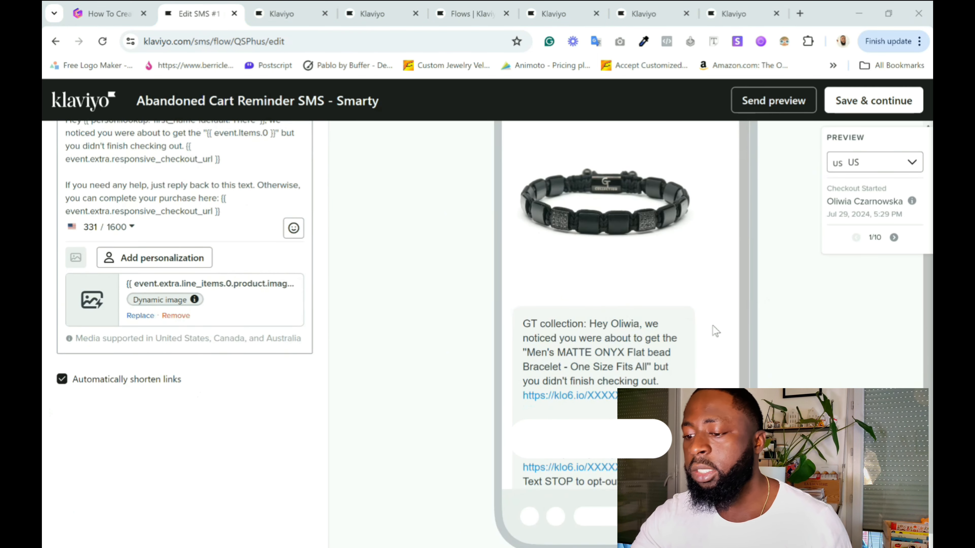
pyautogui.scroll(3, 207, 366)
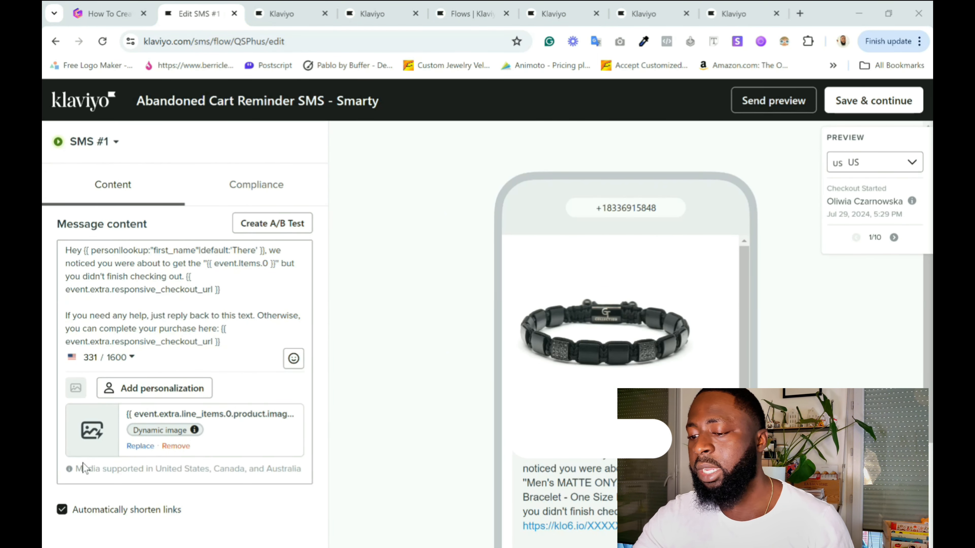
pyautogui.moveTo(106, 469); pyautogui.dragTo(174, 469)
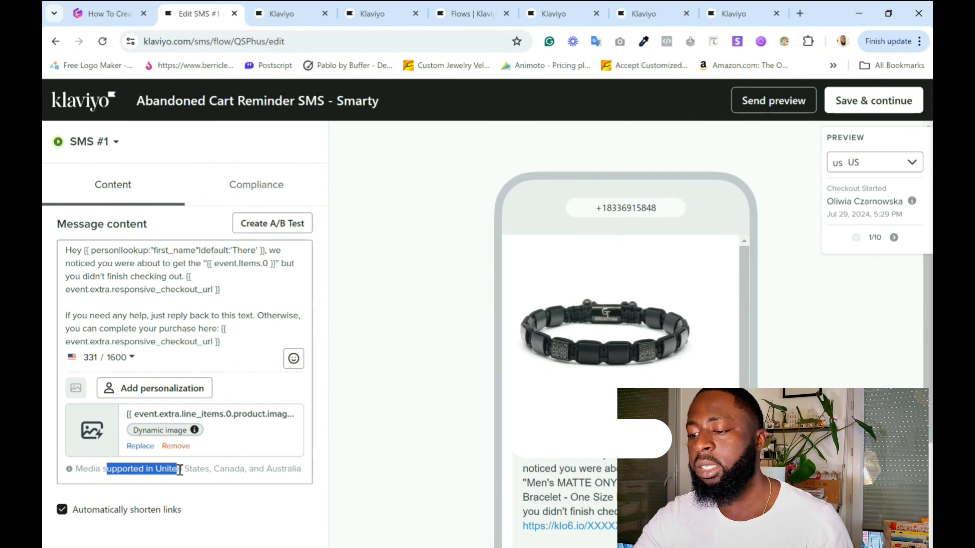
pyautogui.click(180, 470)
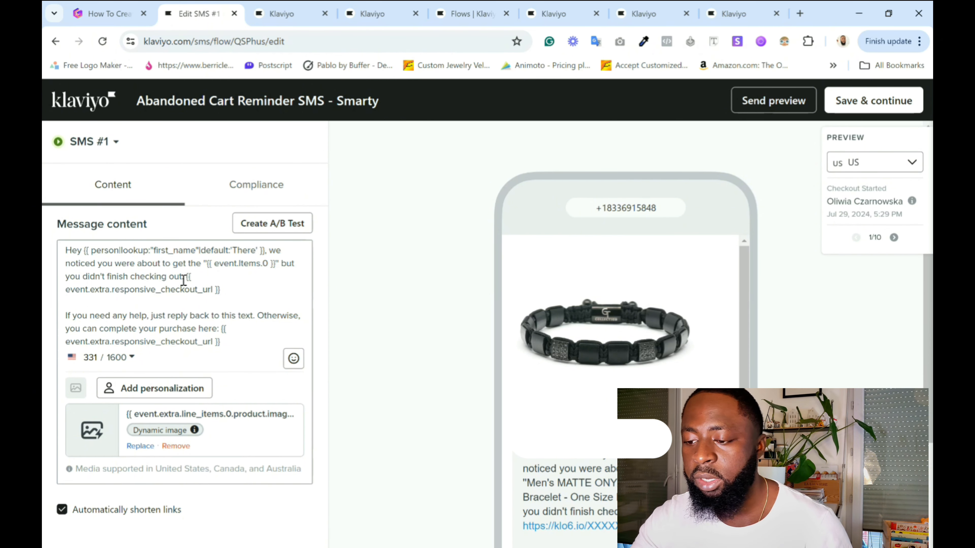
pyautogui.moveTo(185, 277); pyautogui.dragTo(220, 294)
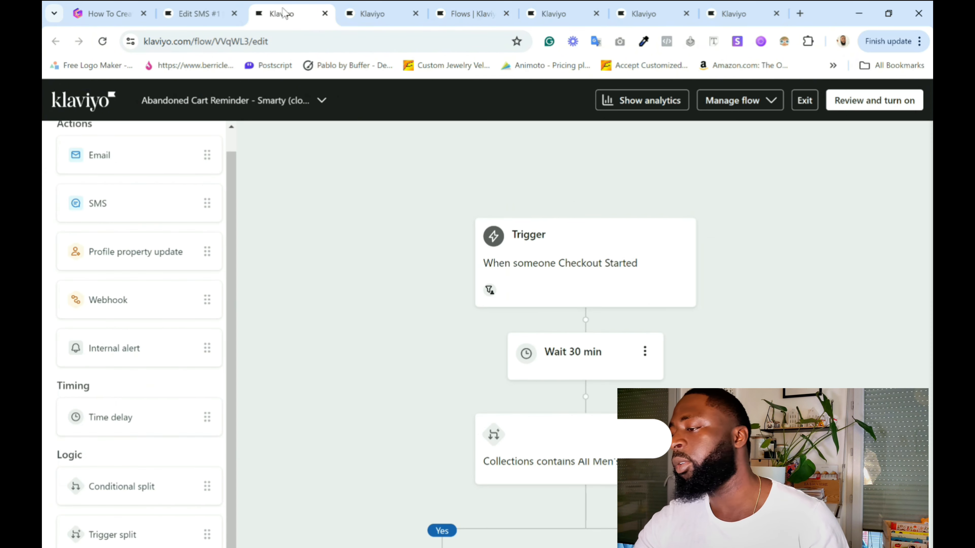
# Switch to the Gamma outline and expand the "Advanced trigger and conditional splits" section to review its checklist.
pyautogui.click(281, 13)
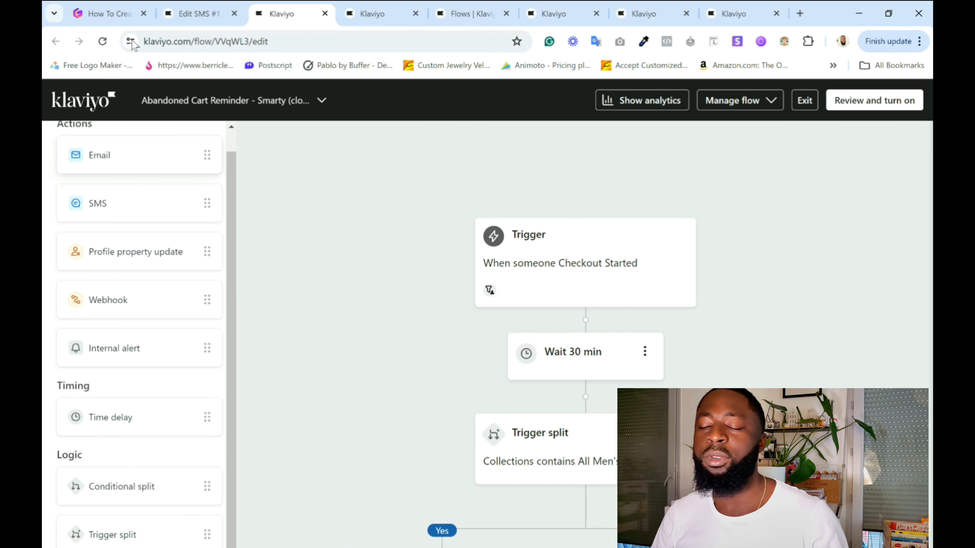
pyautogui.click(109, 13)
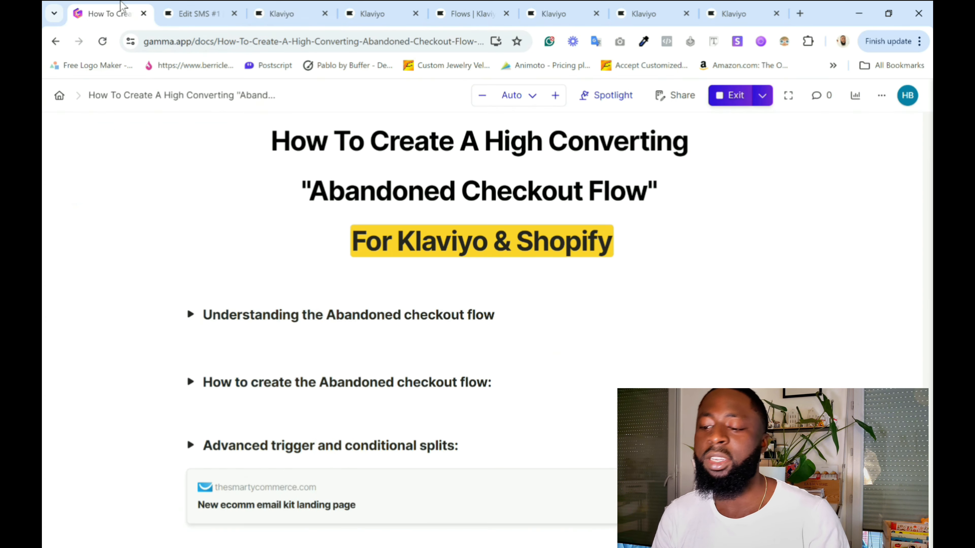
pyautogui.click(191, 447)
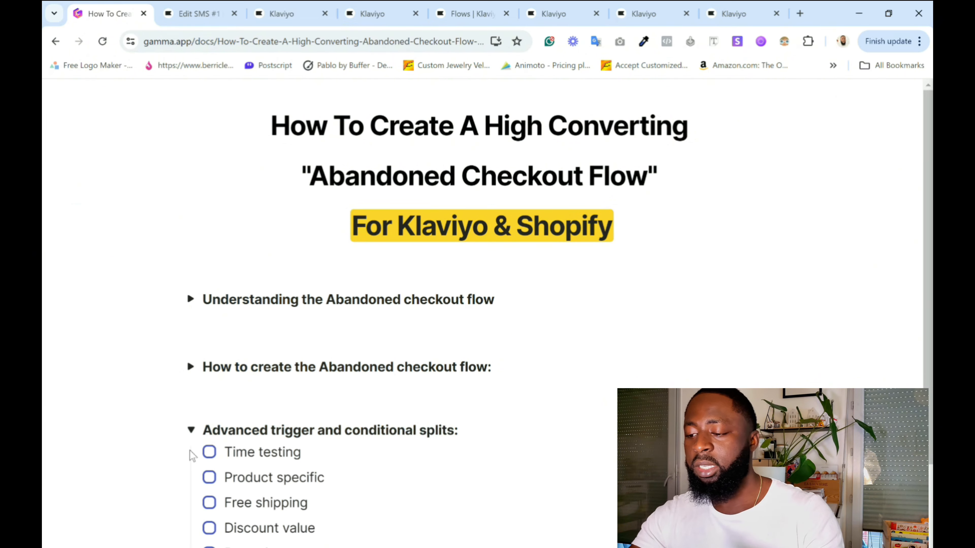
pyautogui.scroll(-2, 549, 430)
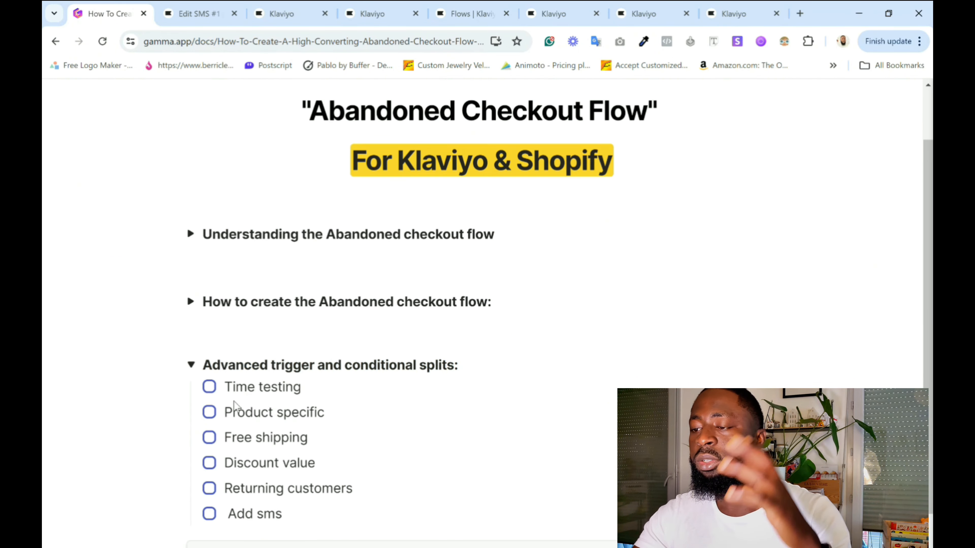
# Browse the Profit Accelerator E-commerce Email kit's introduction and its gallery of email flow templates.
pyautogui.scroll(-2, 402, 402)
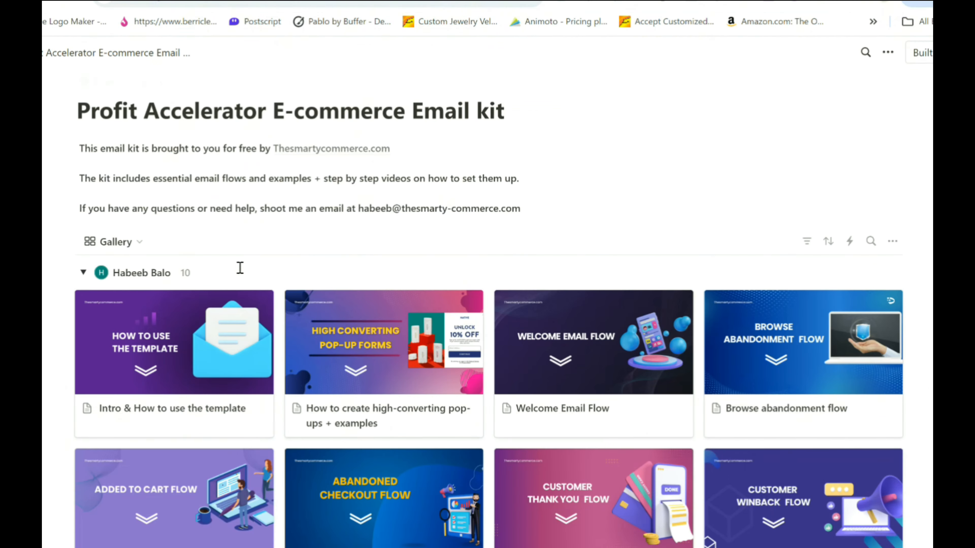
pyautogui.scroll(-4, 292, 317)
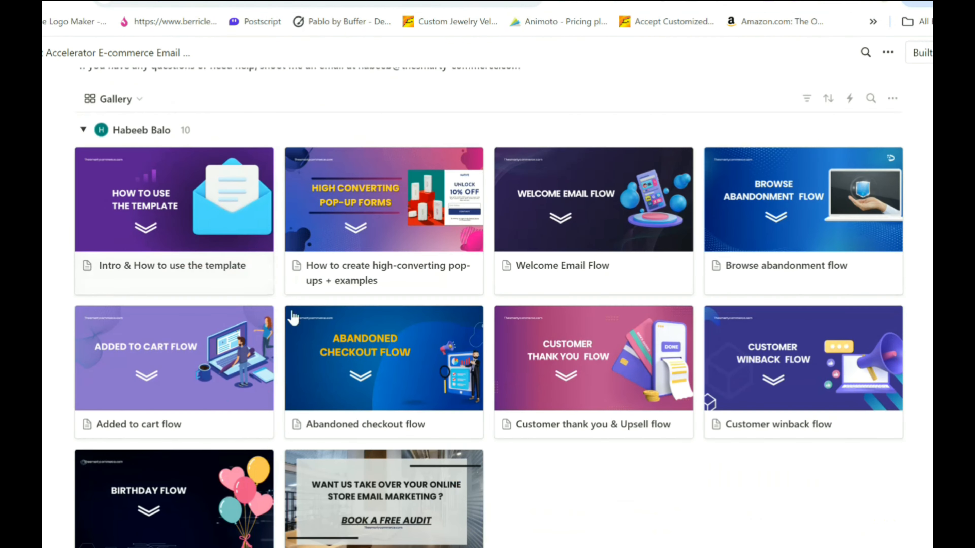
pyautogui.scroll(-1, 293, 317)
pyautogui.scroll(5, 337, 407)
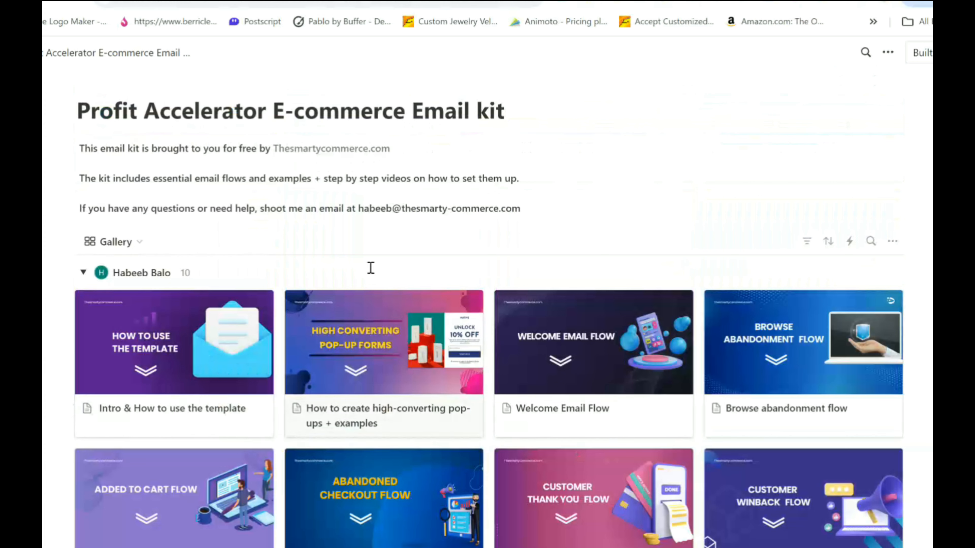
# Open the Welcome Email Flow template, review its subject lines and email body examples, and return to the kit's gallery.
pyautogui.click(614, 337)
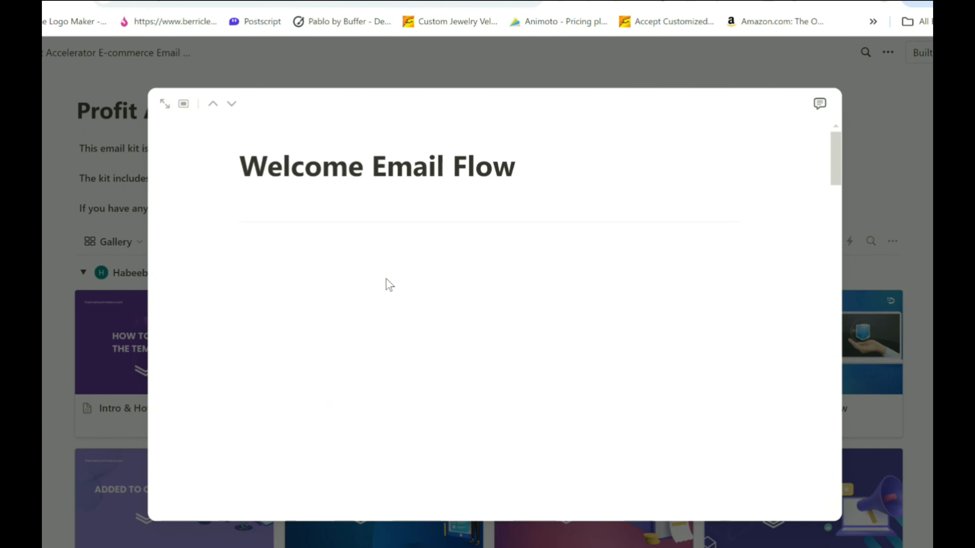
pyautogui.scroll(-15, 391, 287)
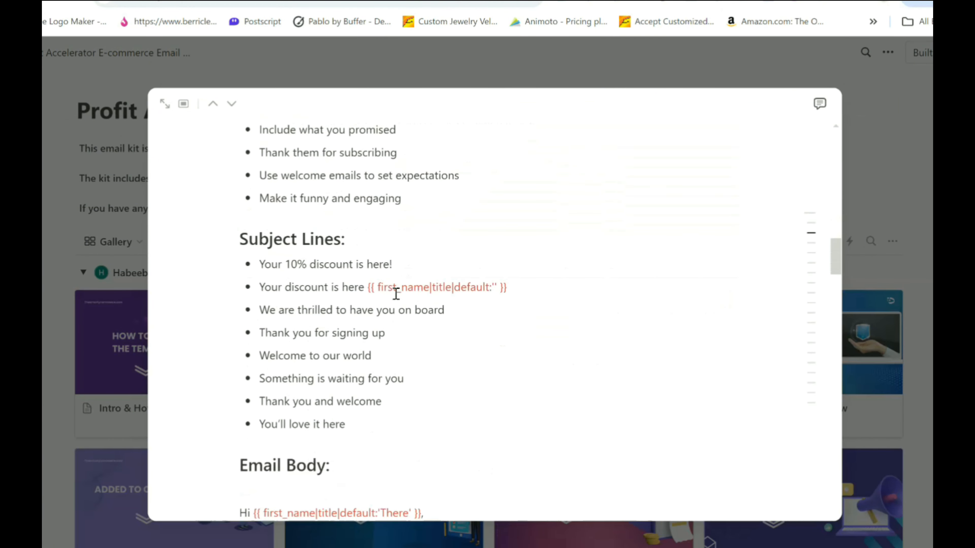
pyautogui.scroll(-15, 396, 294)
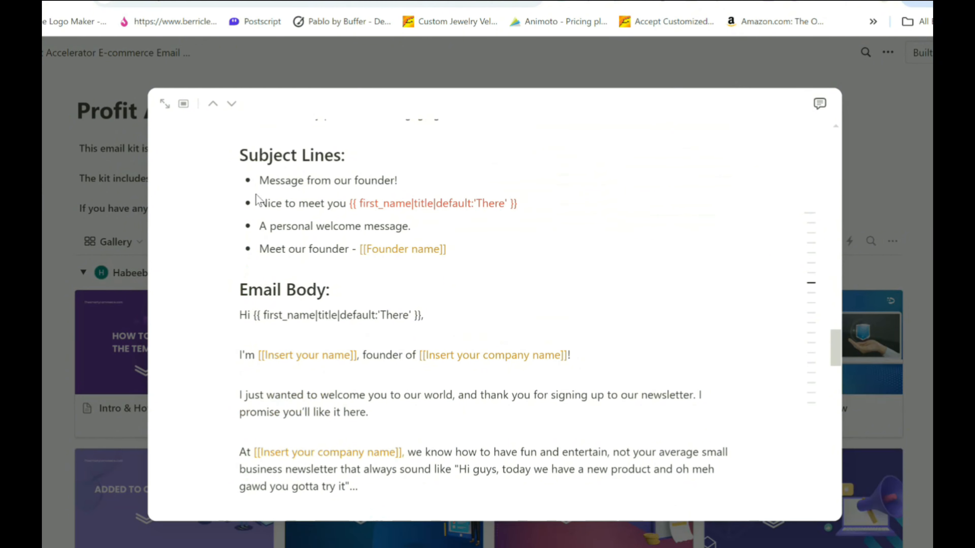
pyautogui.click(202, 59)
pyautogui.scroll(-1, 240, 268)
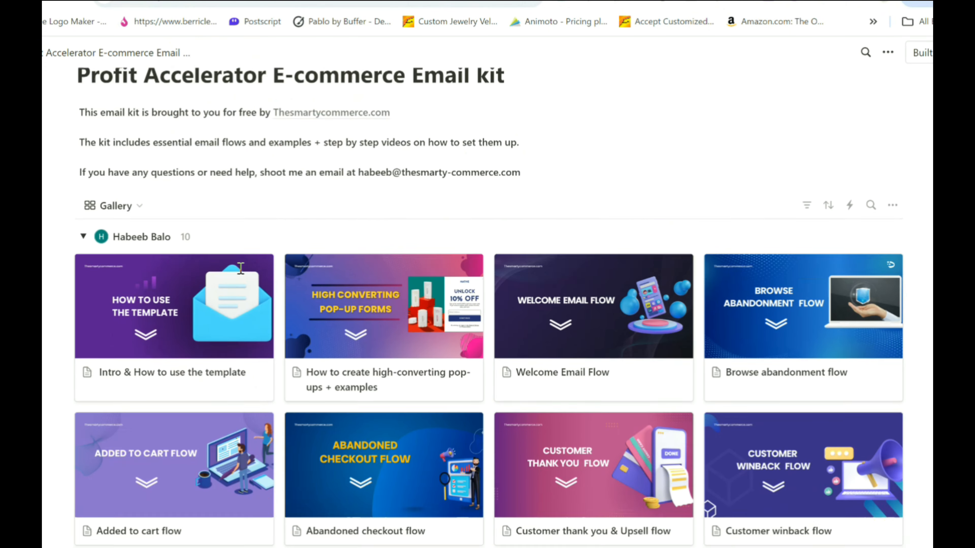
# Finish browsing the email kit's gallery and return to the title of the Gamma outline.
pyautogui.scroll(-6, 240, 267)
pyautogui.scroll(7, 601, 434)
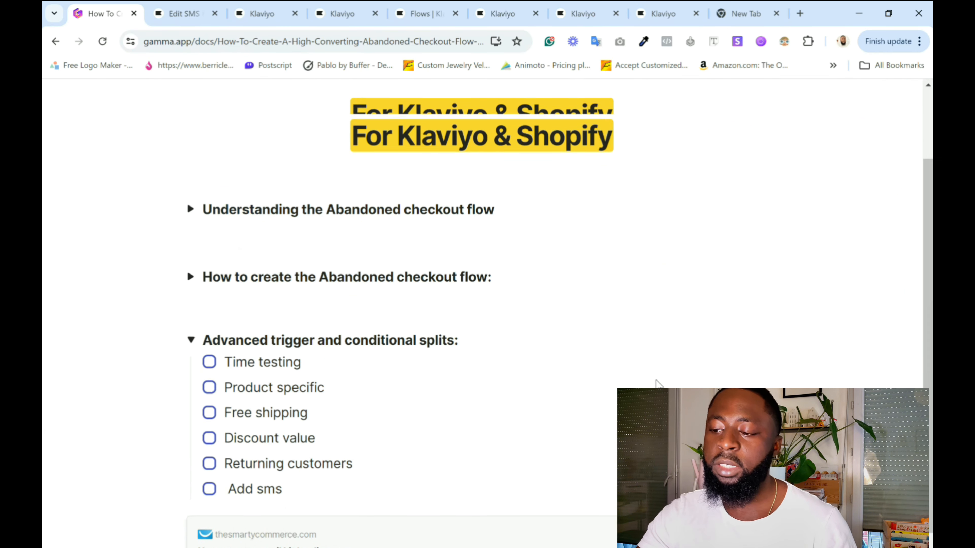
pyautogui.scroll(2, 657, 383)
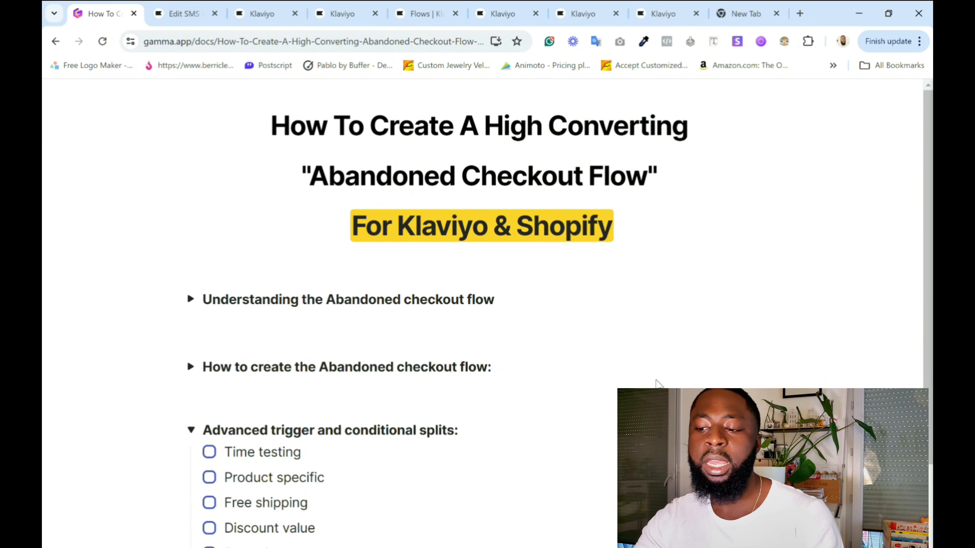